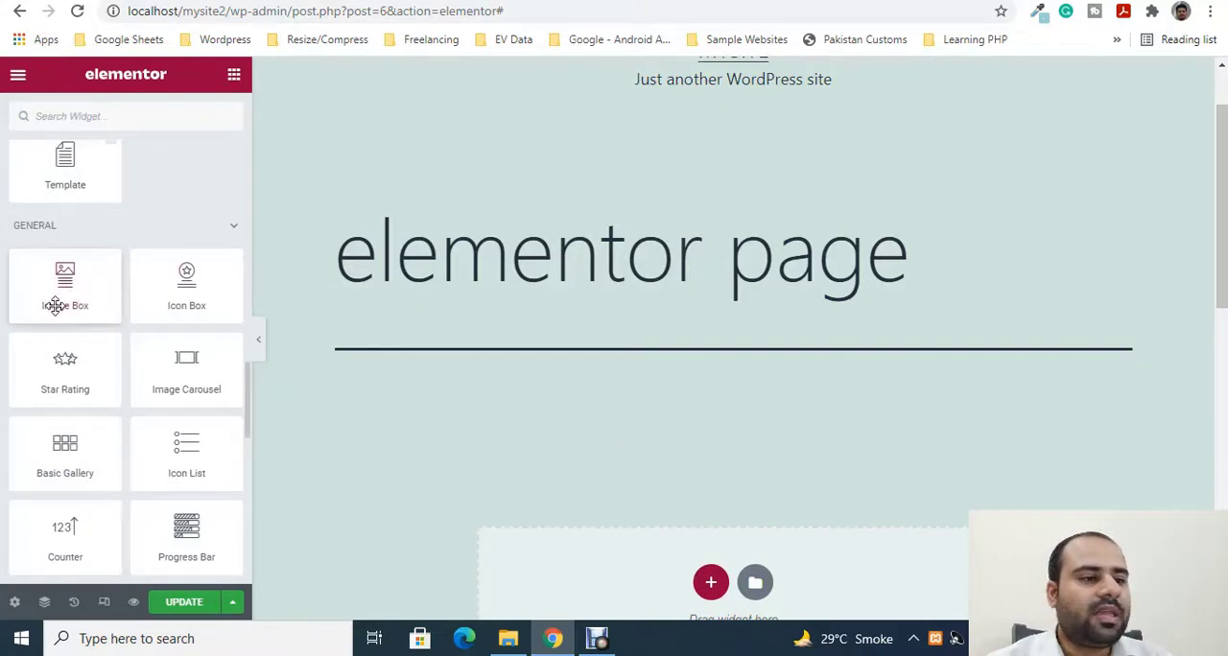
- Add an Image Box widget to the page's empty section and open its image chooser
drag(57, 286, 566, 454)
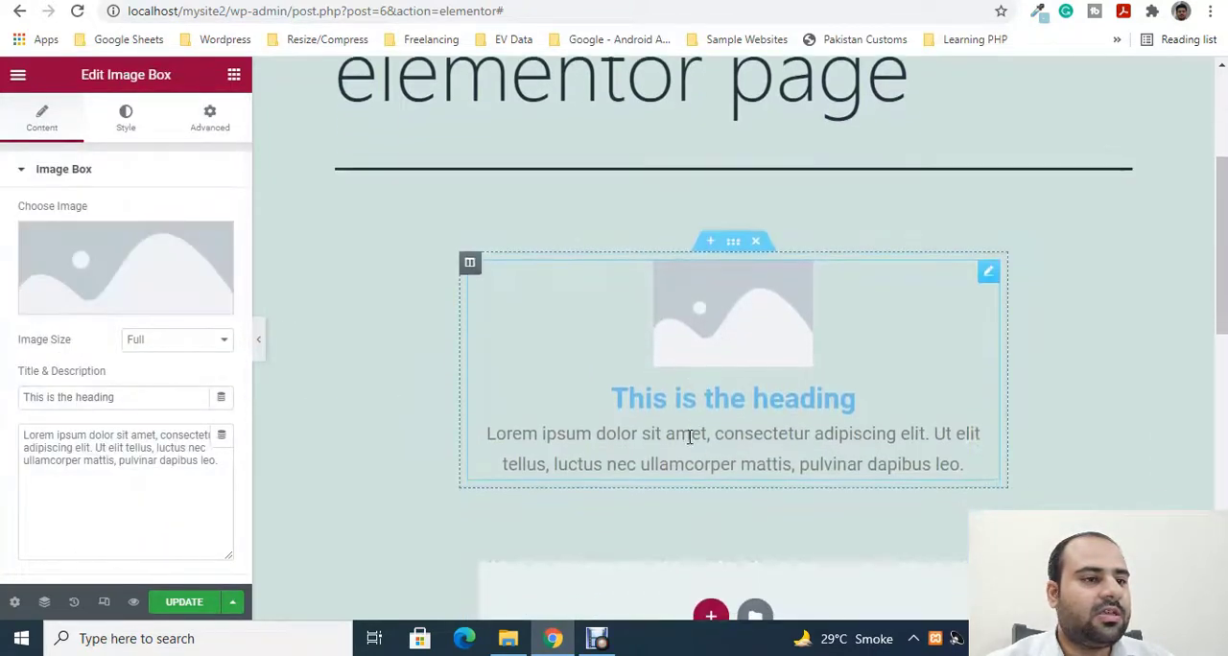
click(146, 269)
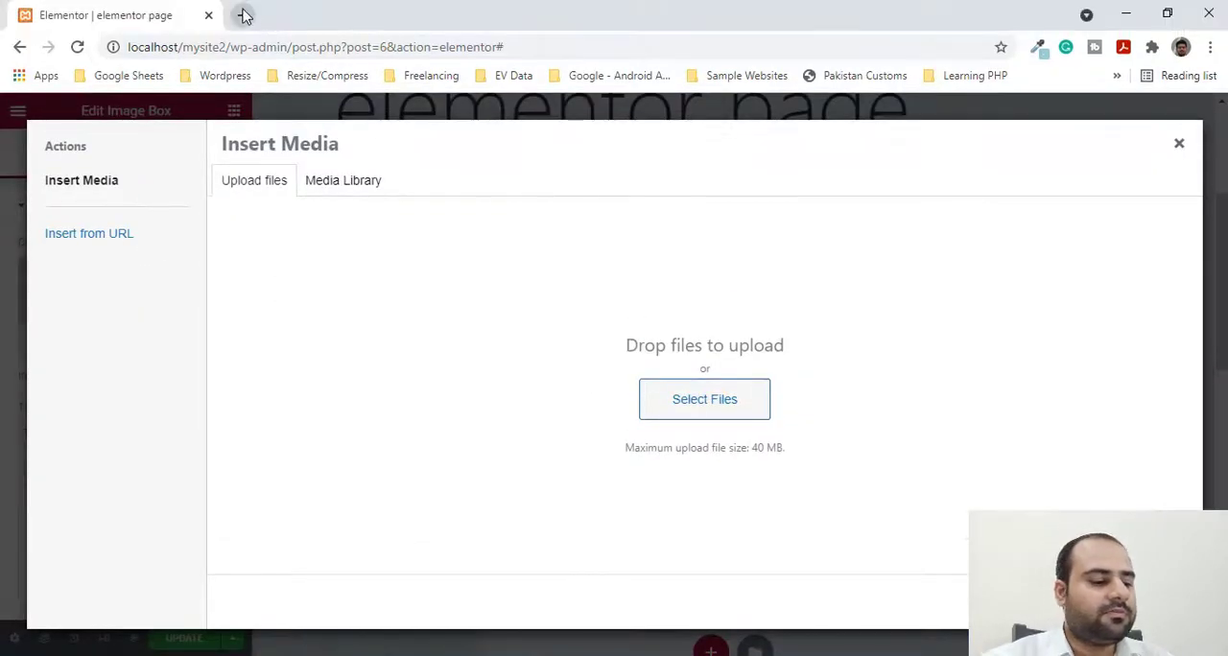
- Search Google for "pexcel" in a new browser tab and reload the page
click(245, 15)
click(240, 41)
text(pex)
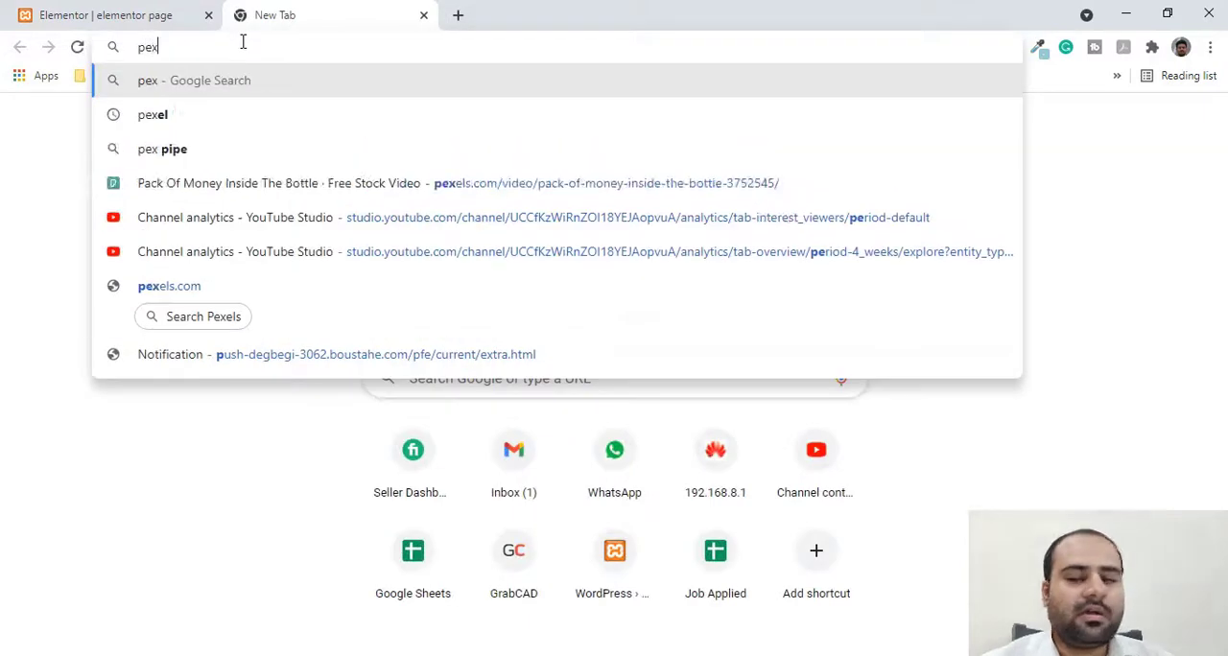
text(cel)
key(Return)
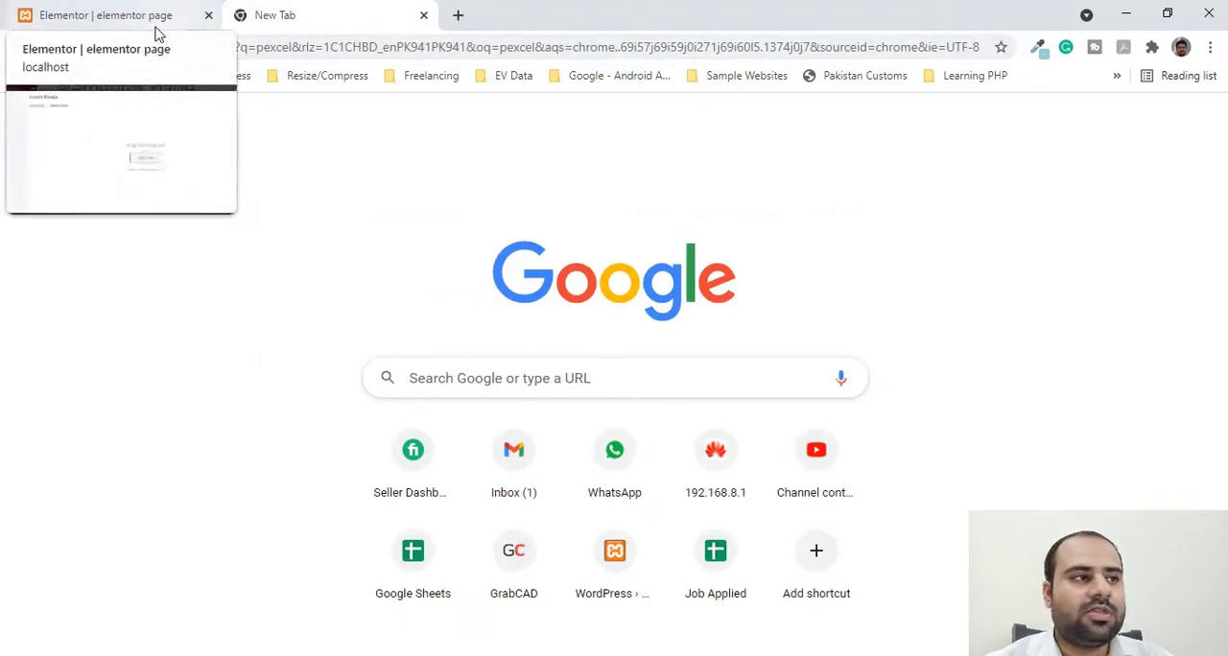
click(275, 47)
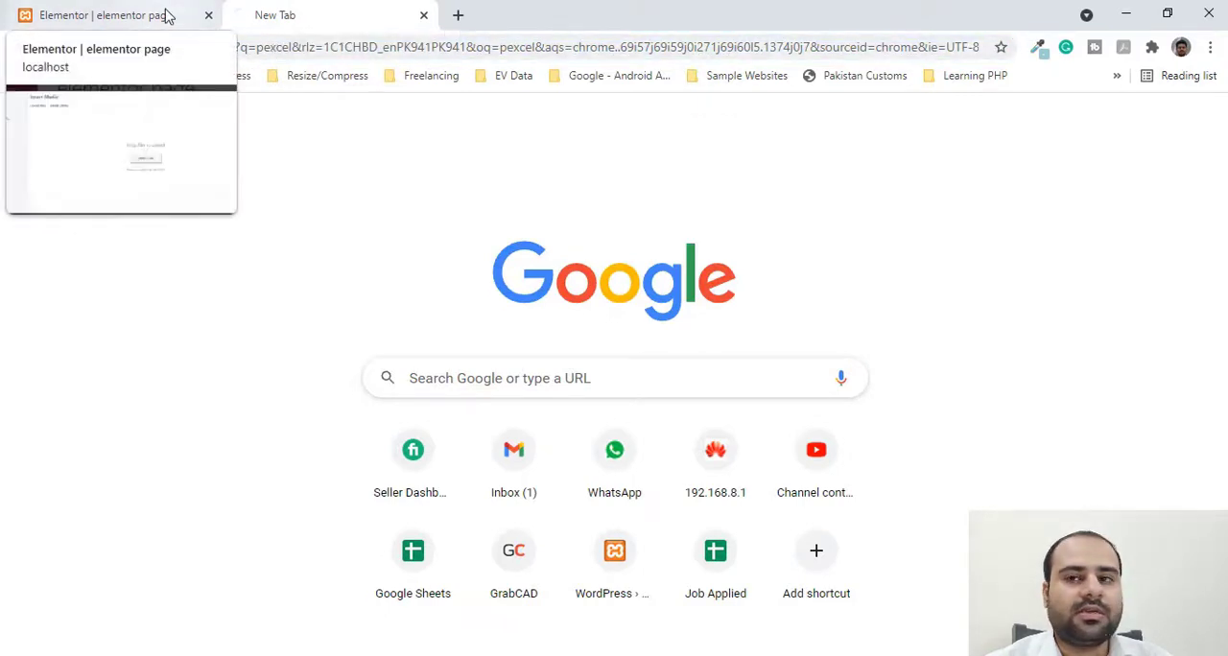
key(F5)
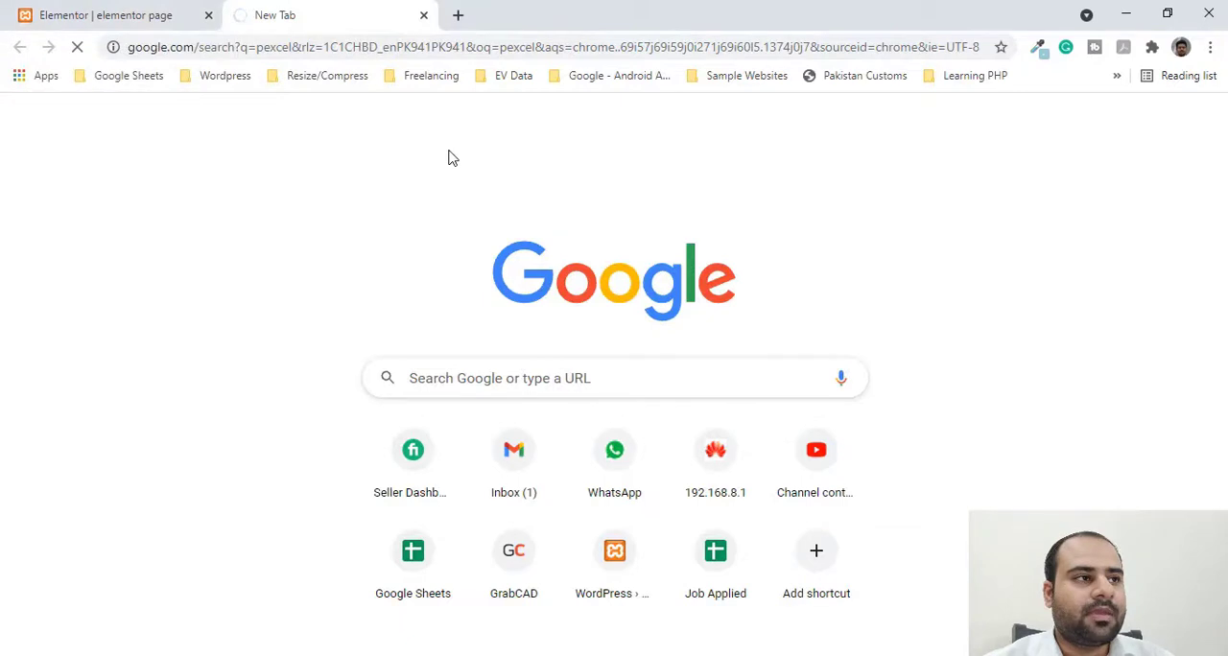
- Return to the Elementor page, close the Insert Media dialog and set the Image Box title to "My first Image"
click(130, 20)
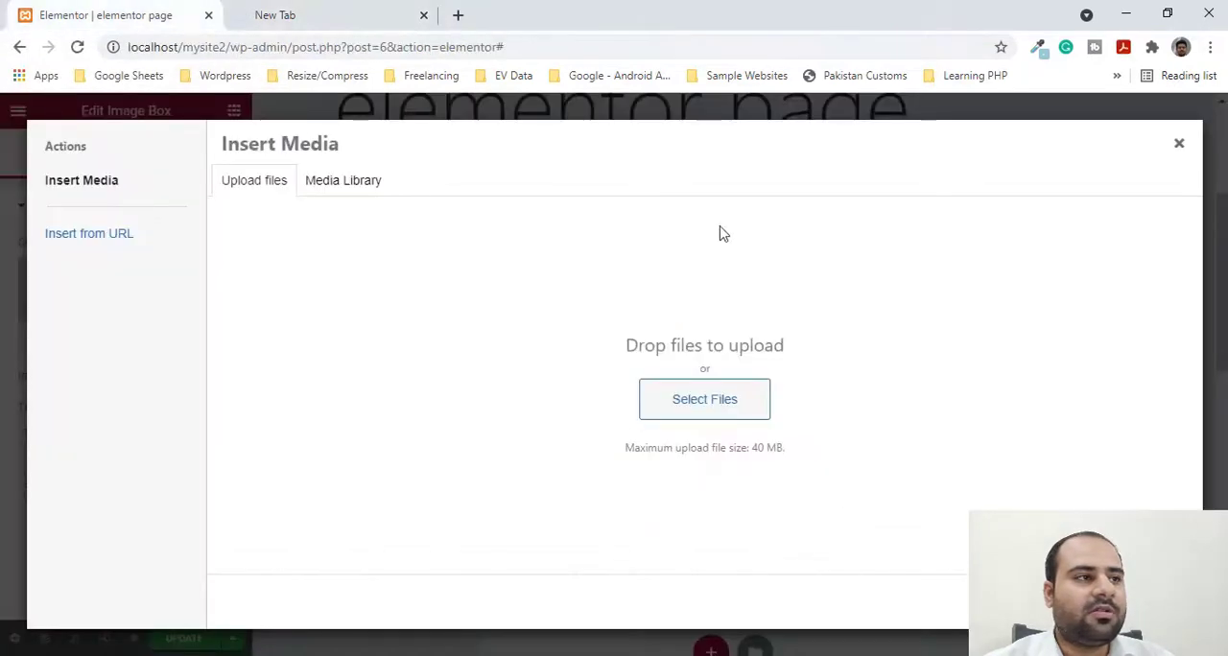
click(1177, 145)
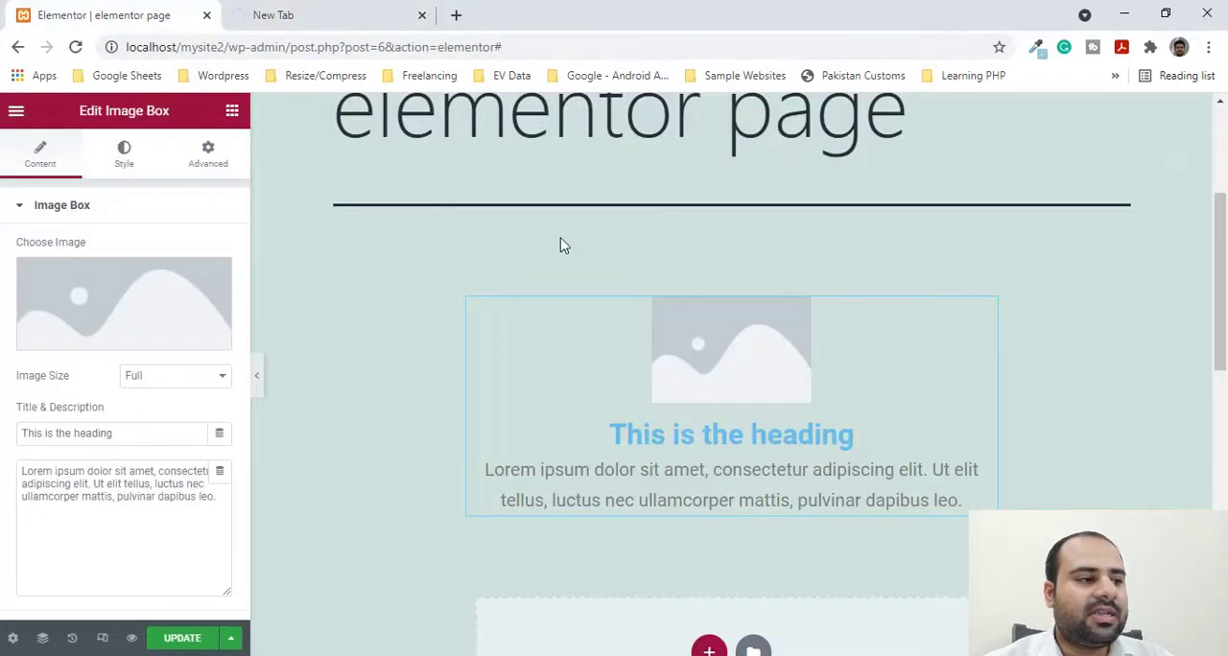
drag(163, 438, 1, 419)
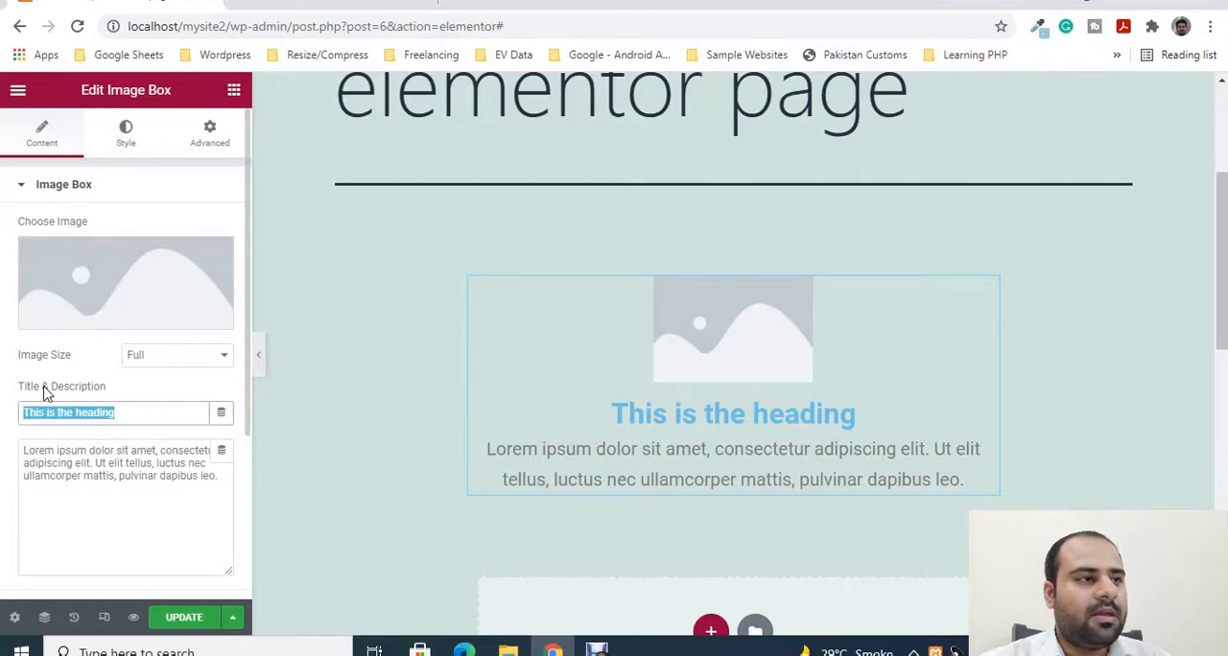
text(My fitst)
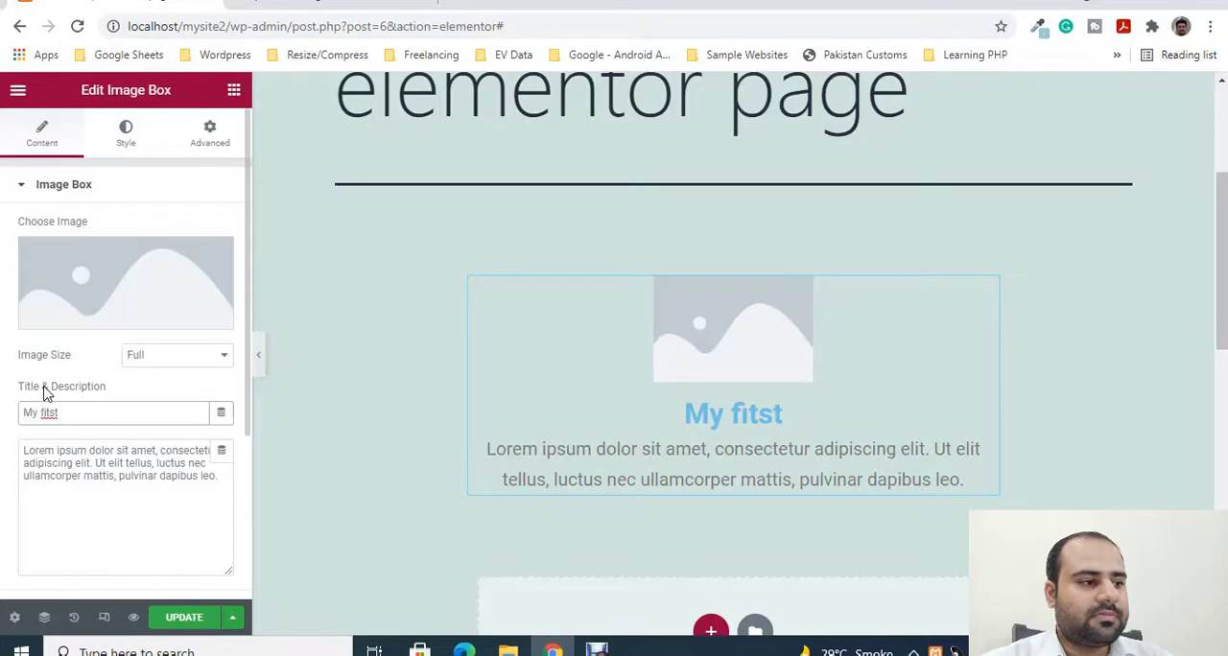
key(BackSpace)
key(BackSpace)
key(BackSpace)
text(rs)
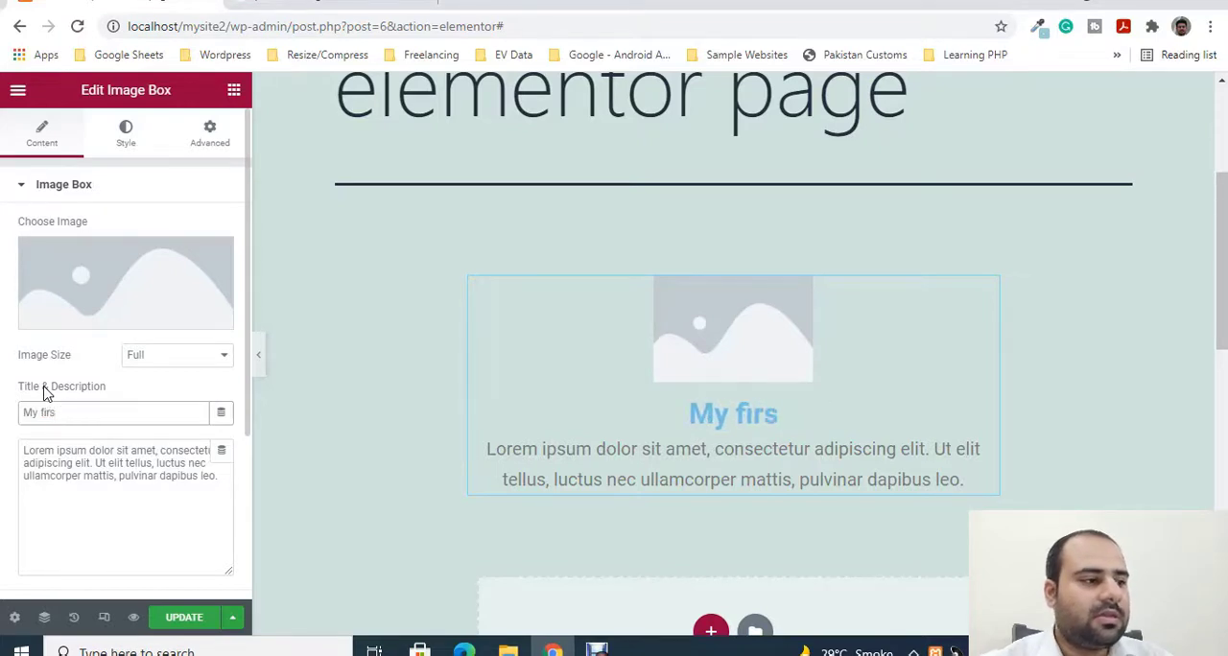
text(t Image)
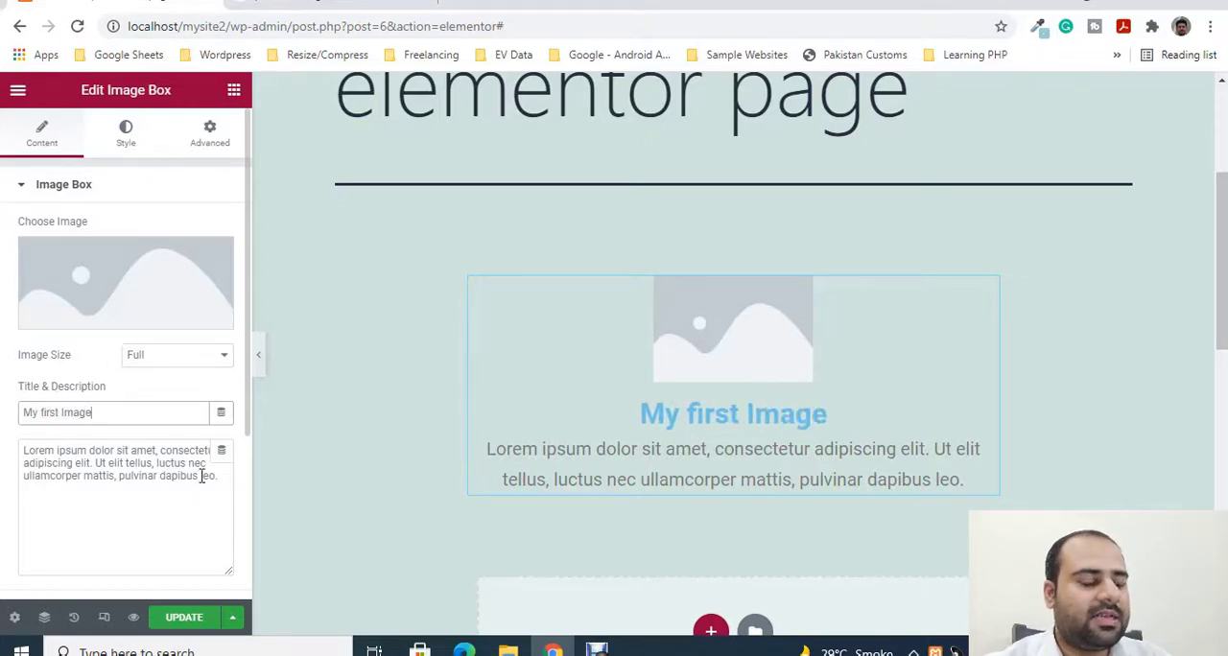
- Replace the Image Box description with "A beautiful scene"
drag(221, 476, 5, 441)
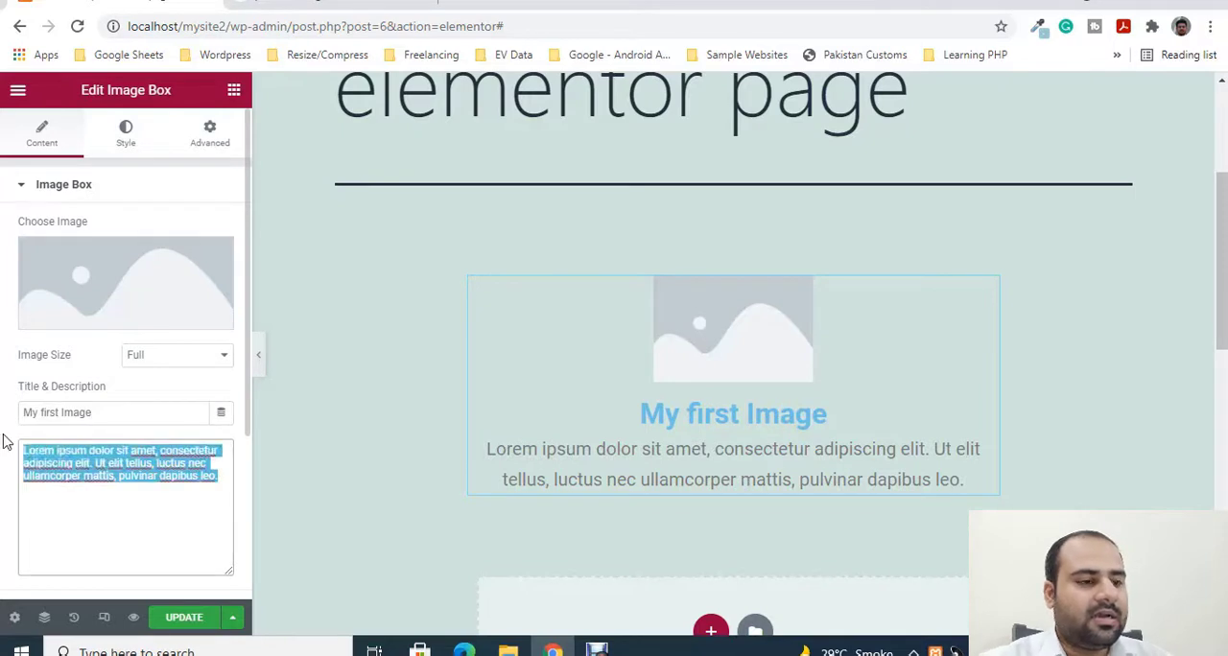
text(A bea)
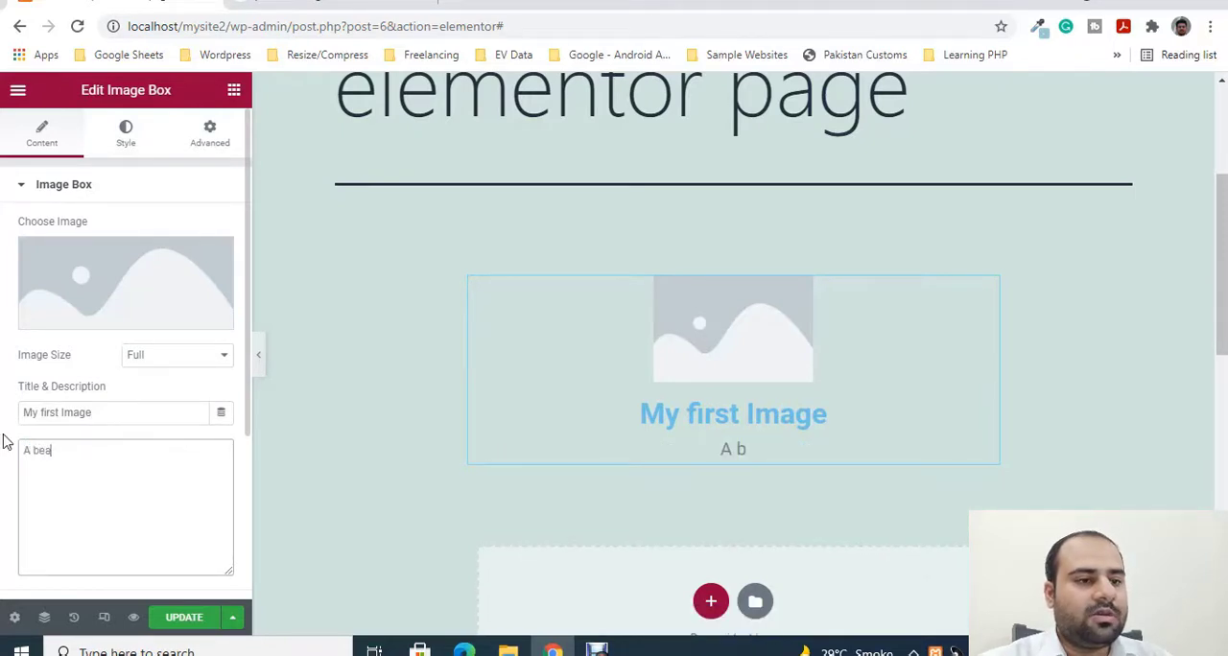
text(utifuy)
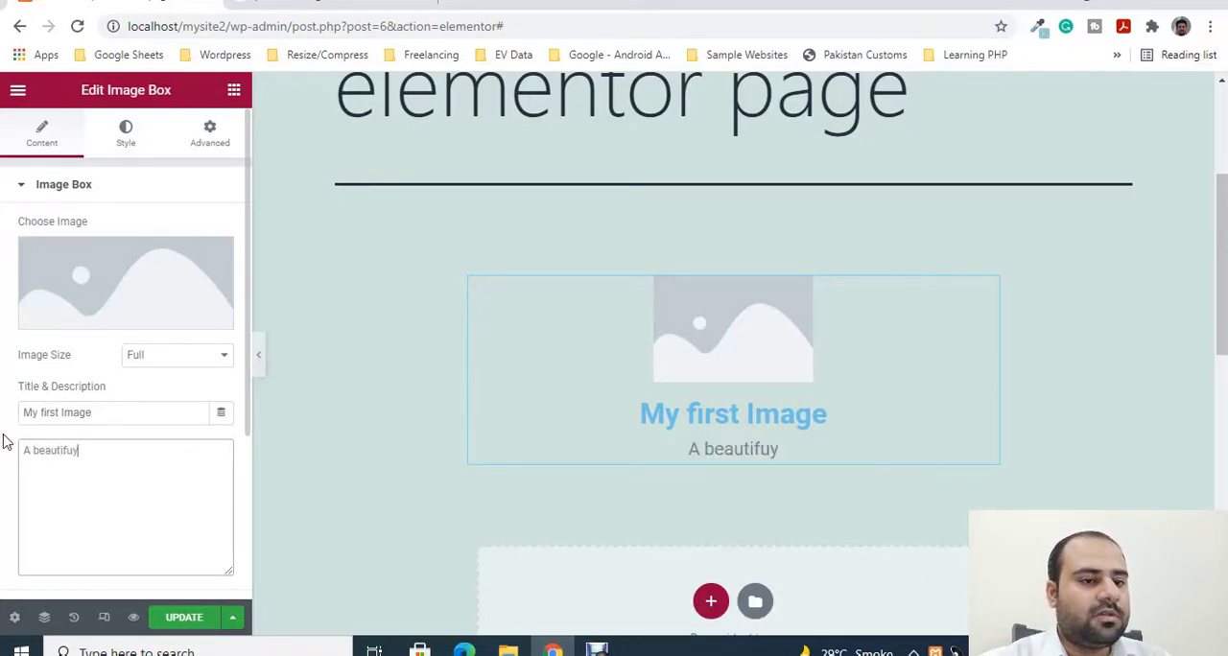
key(BackSpace)
key(BackSpace)
text(ul se)
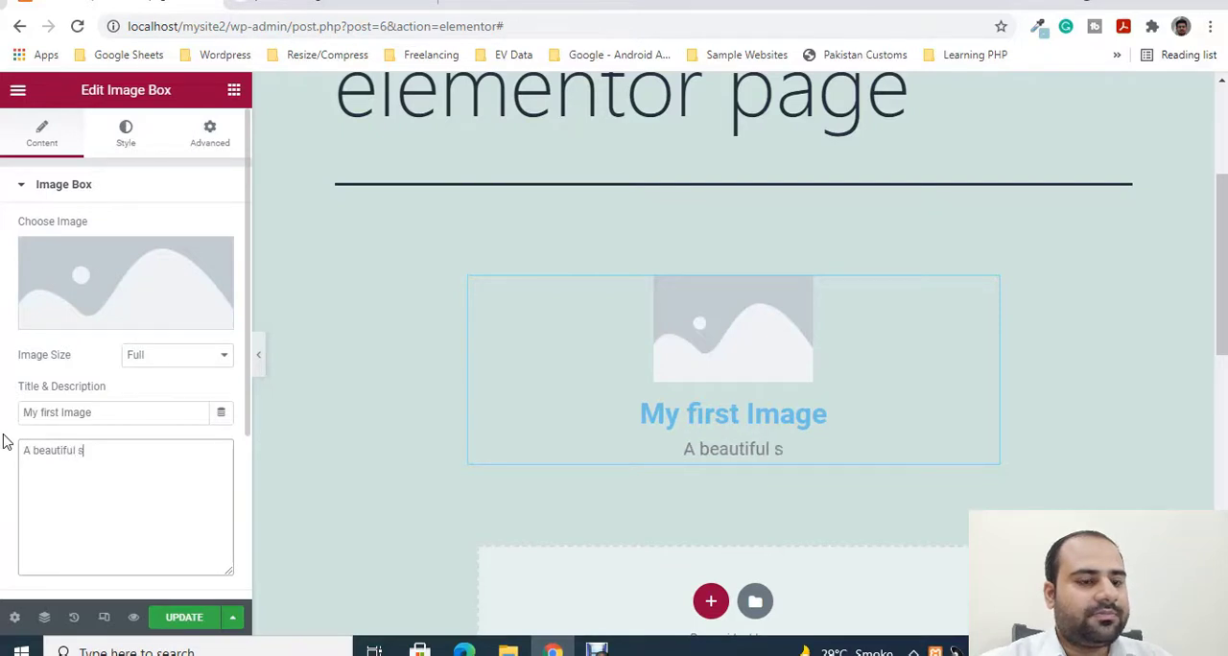
key(BackSpace)
text(cene)
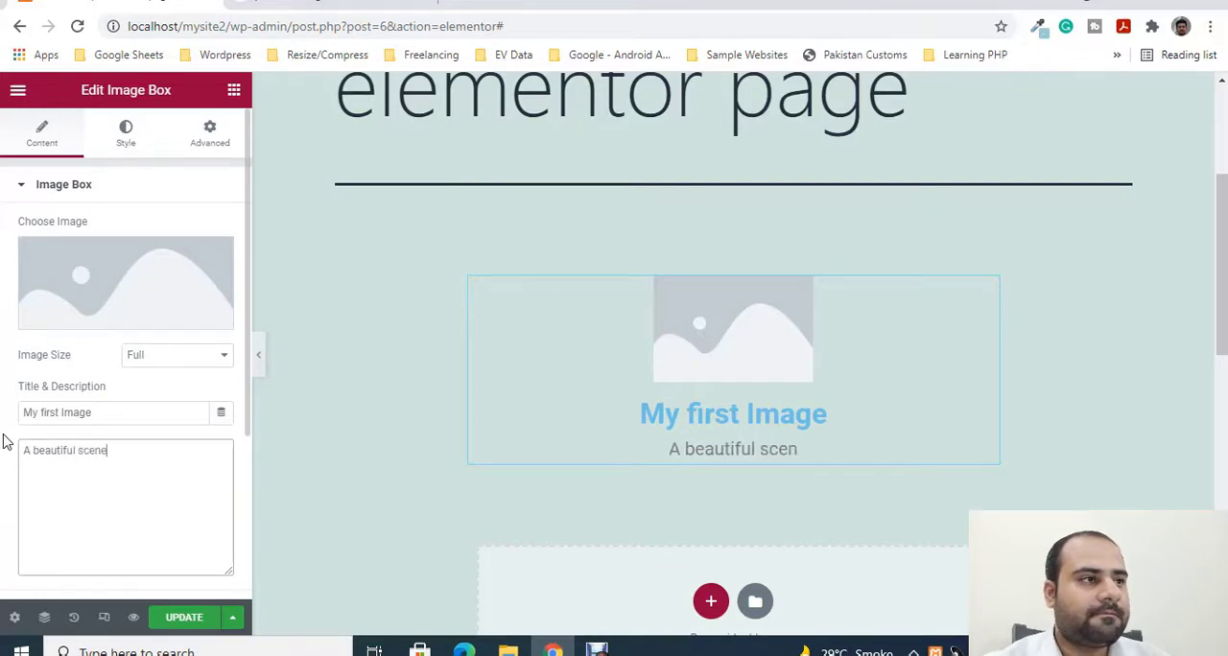
- Open the Pexels site from the Google results and search it for "beach scene"
click(255, 8)
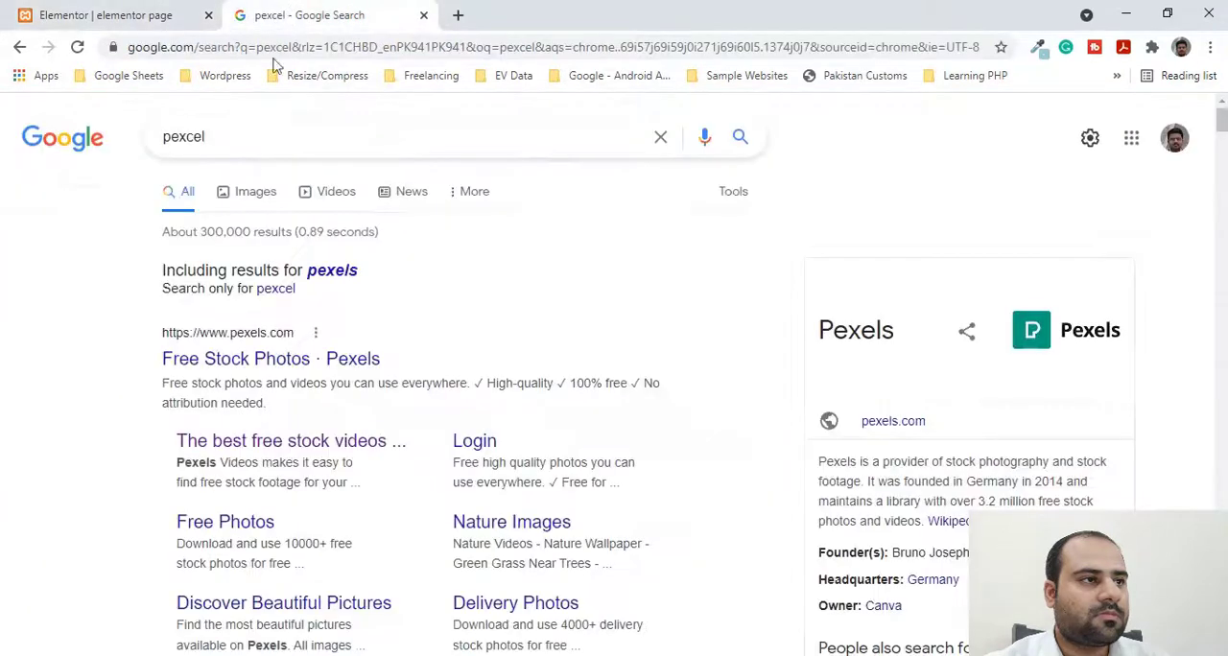
click(241, 359)
click(102, 10)
click(331, 14)
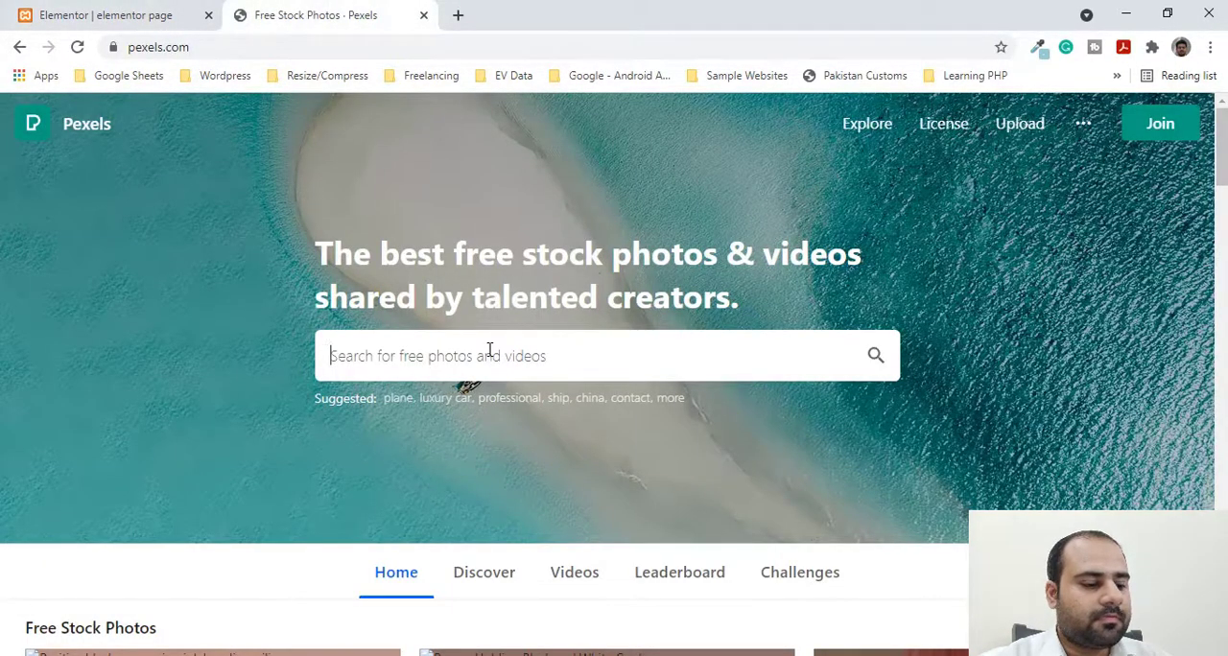
text(beach scene)
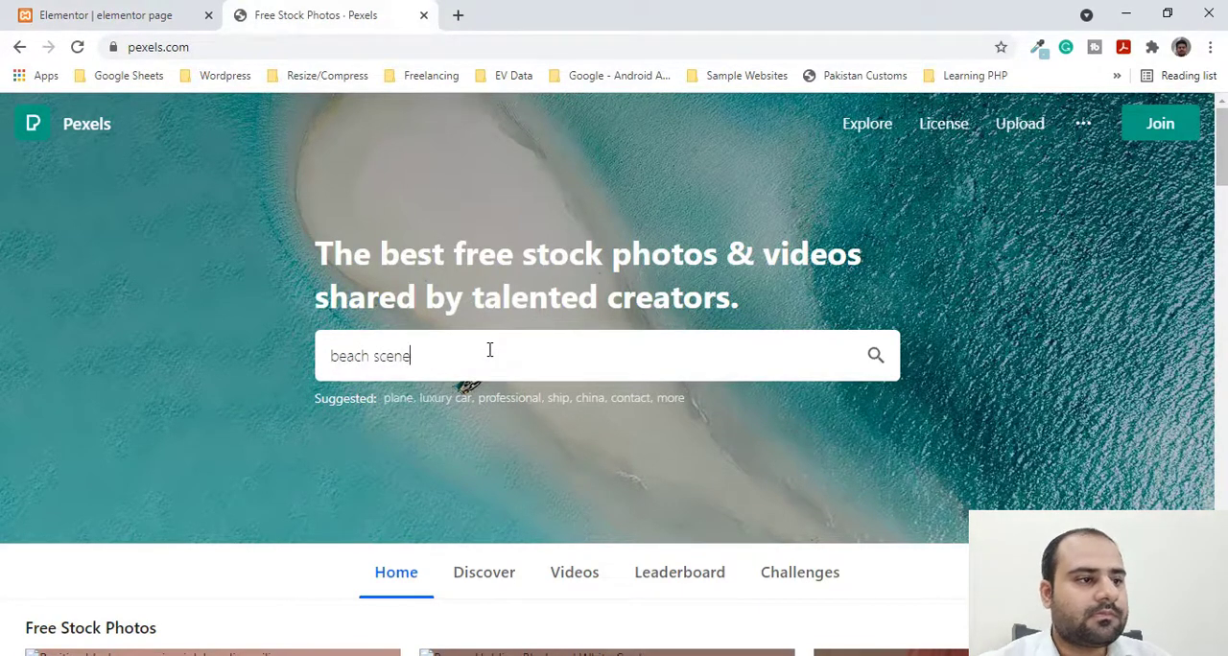
key(Return)
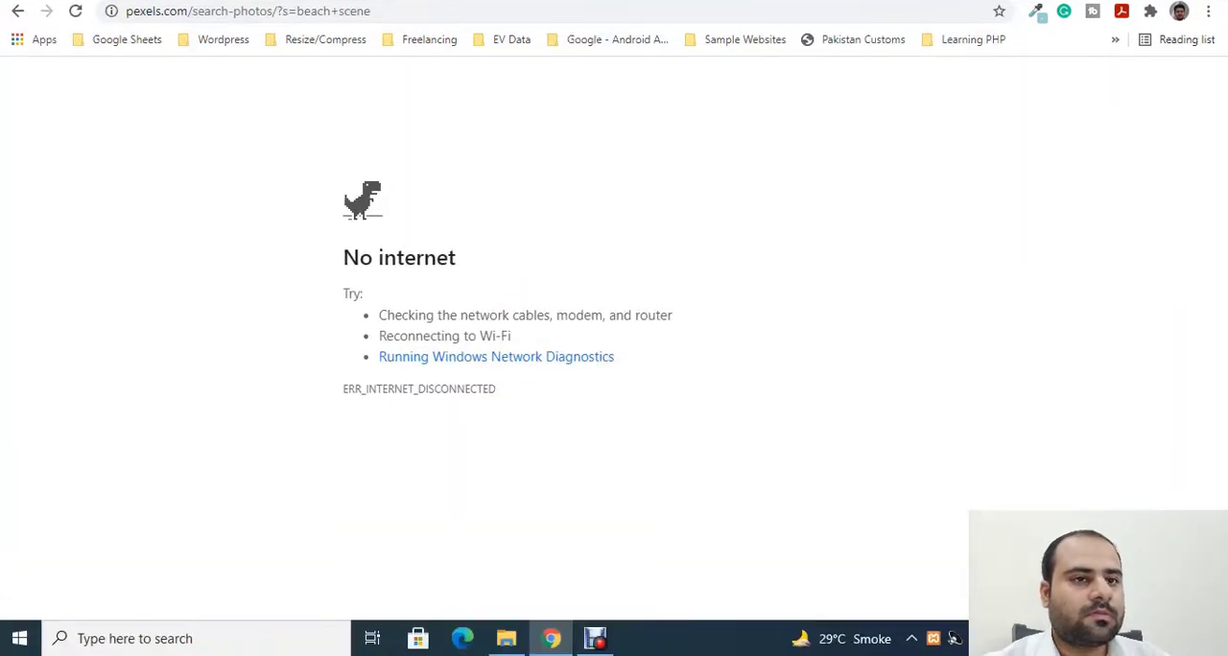
- Connect the computer to the SNJ Wi-Fi network and return to the Pexels search page
click(1019, 638)
click(1038, 213)
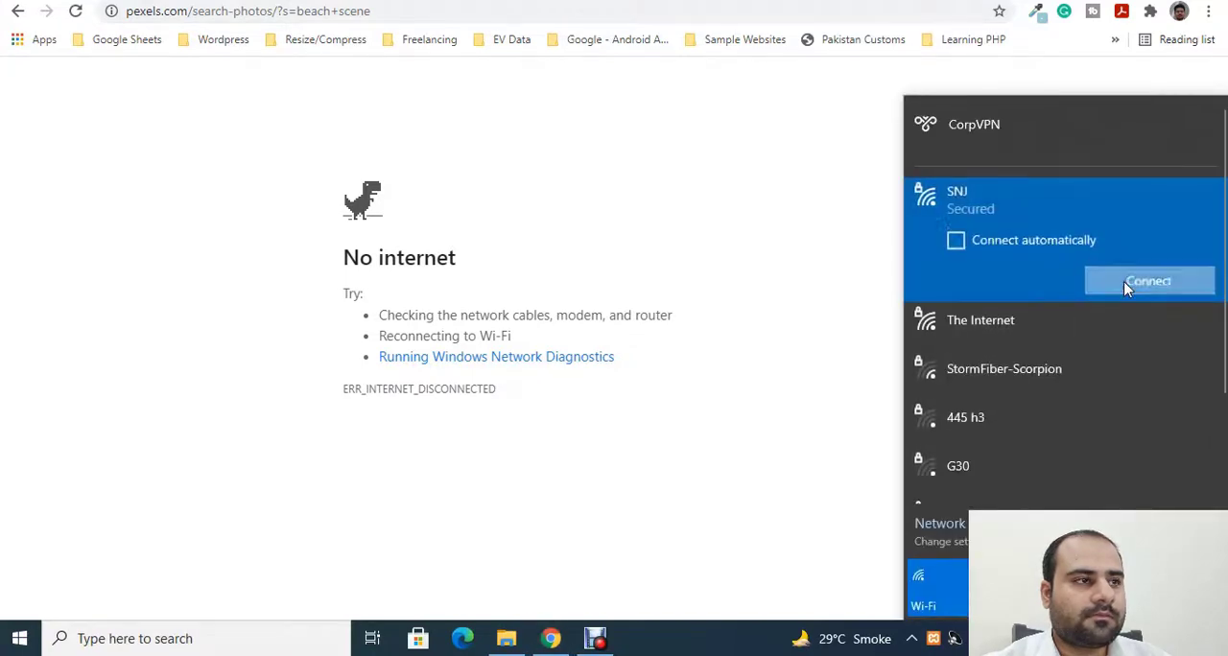
click(1129, 282)
click(630, 252)
click(106, 11)
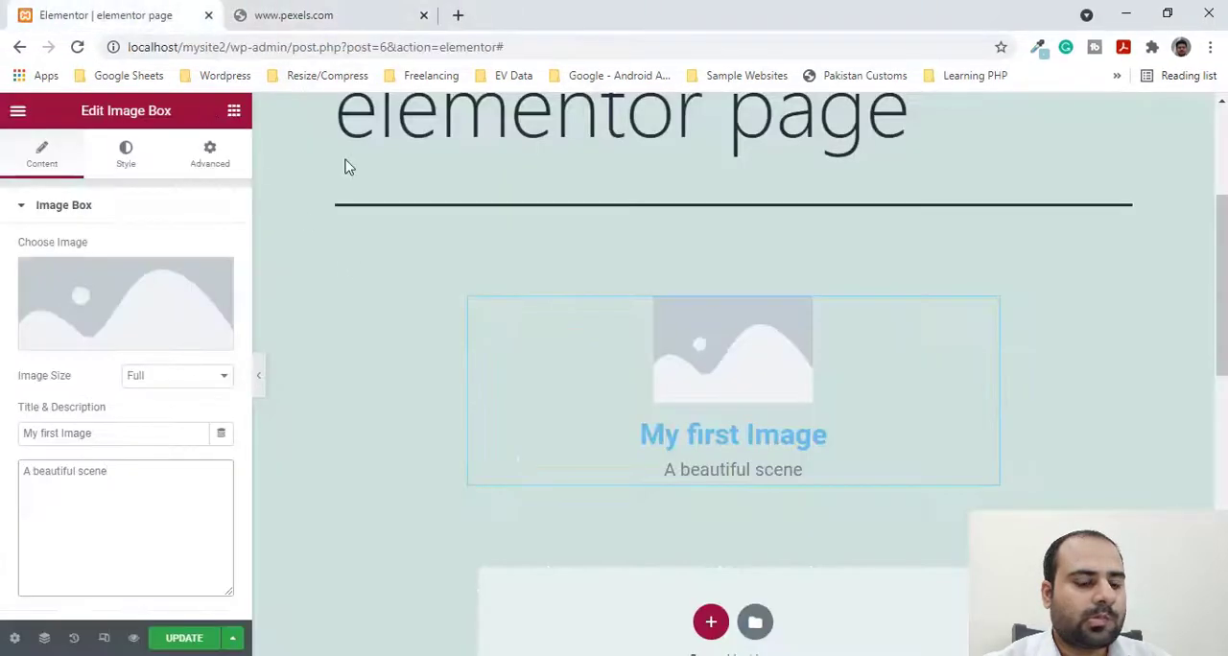
click(351, 9)
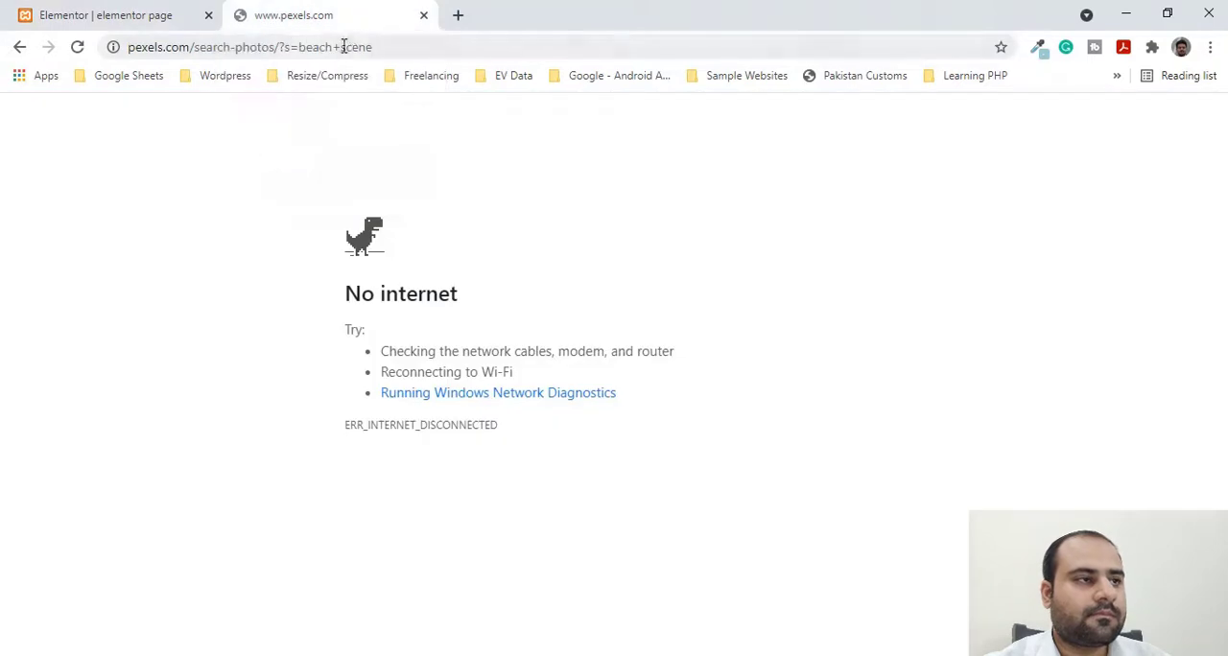
click(81, 11)
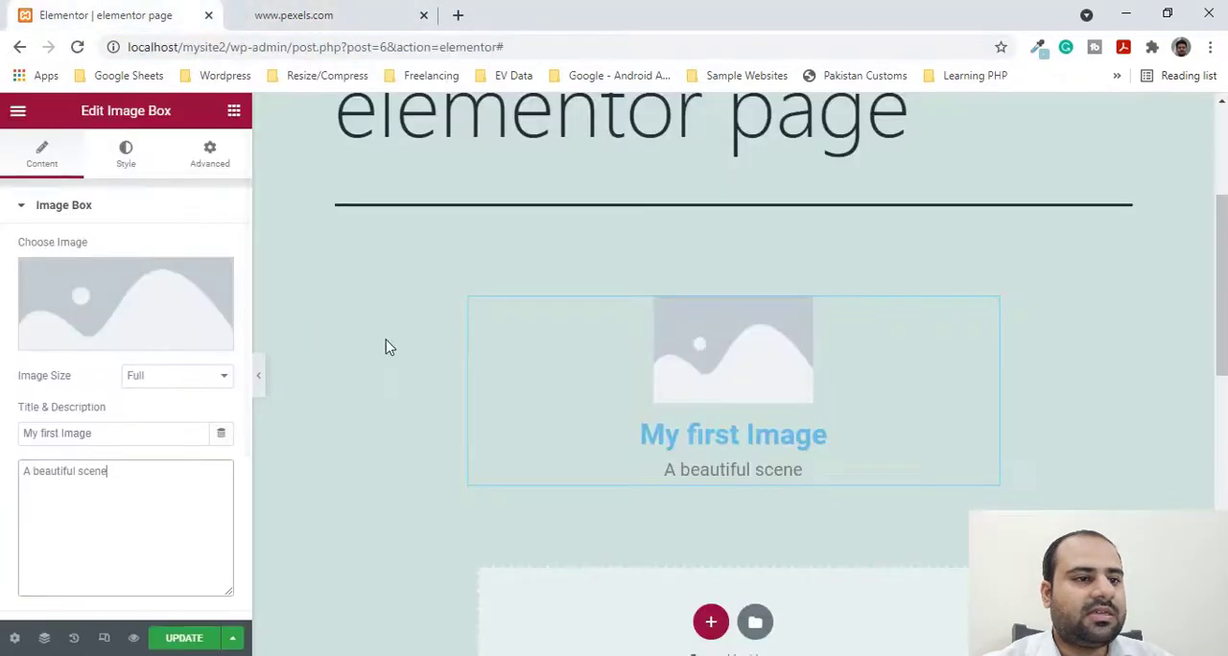
scroll(710, 406, down, 1)
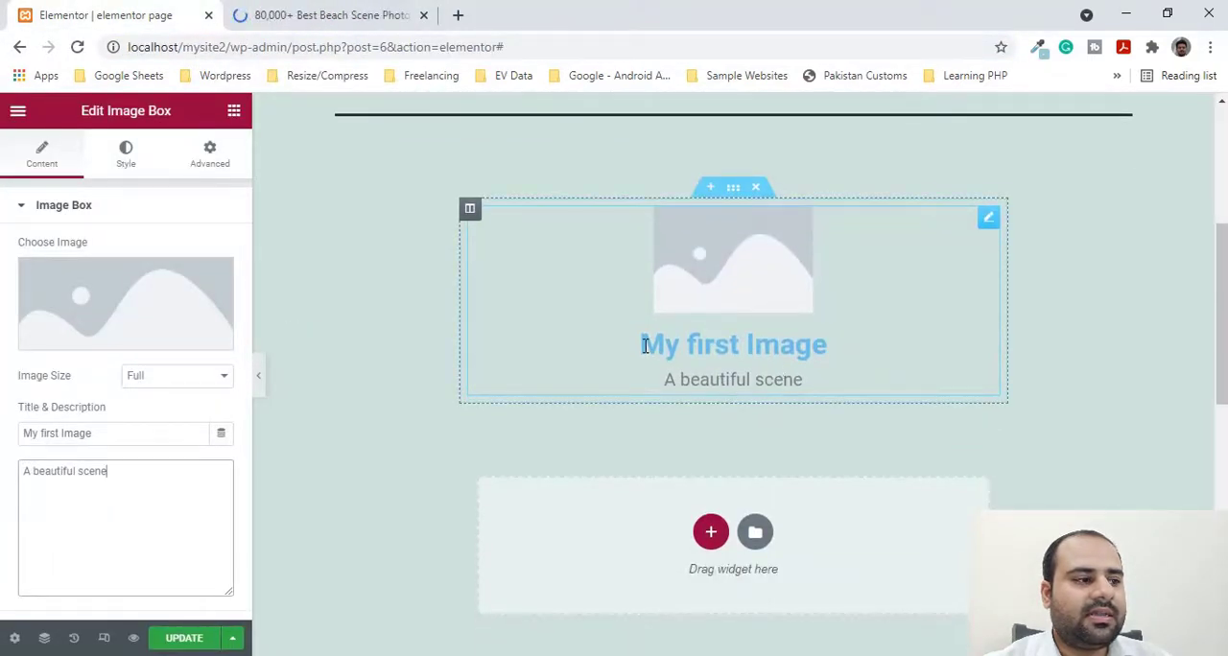
drag(643, 347, 815, 344)
click(707, 356)
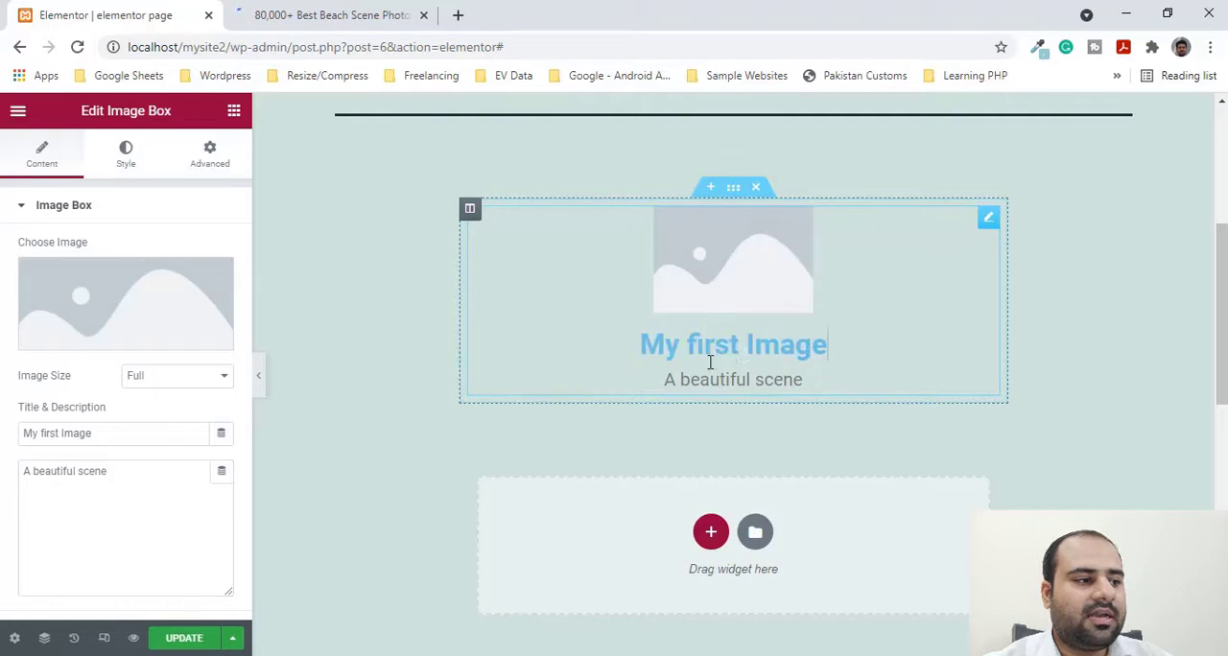
click(135, 480)
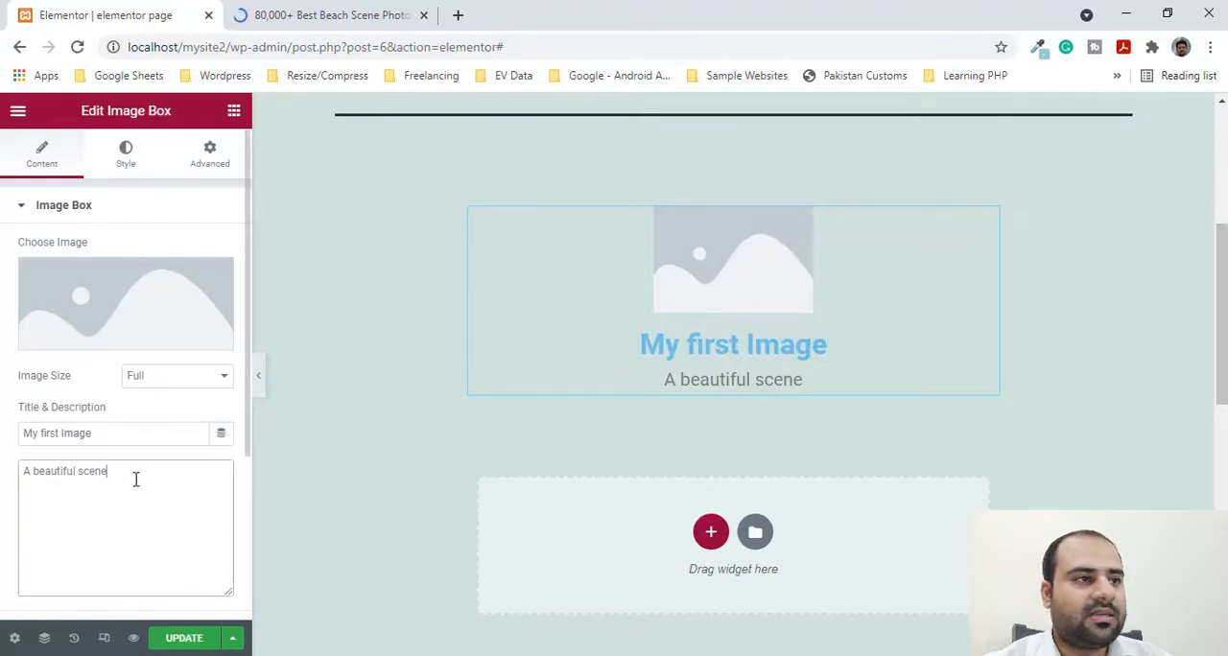
- Download the Pexels photo of the sandy beach beside the blue ocean in the Small (640 x 800) size
click(352, 13)
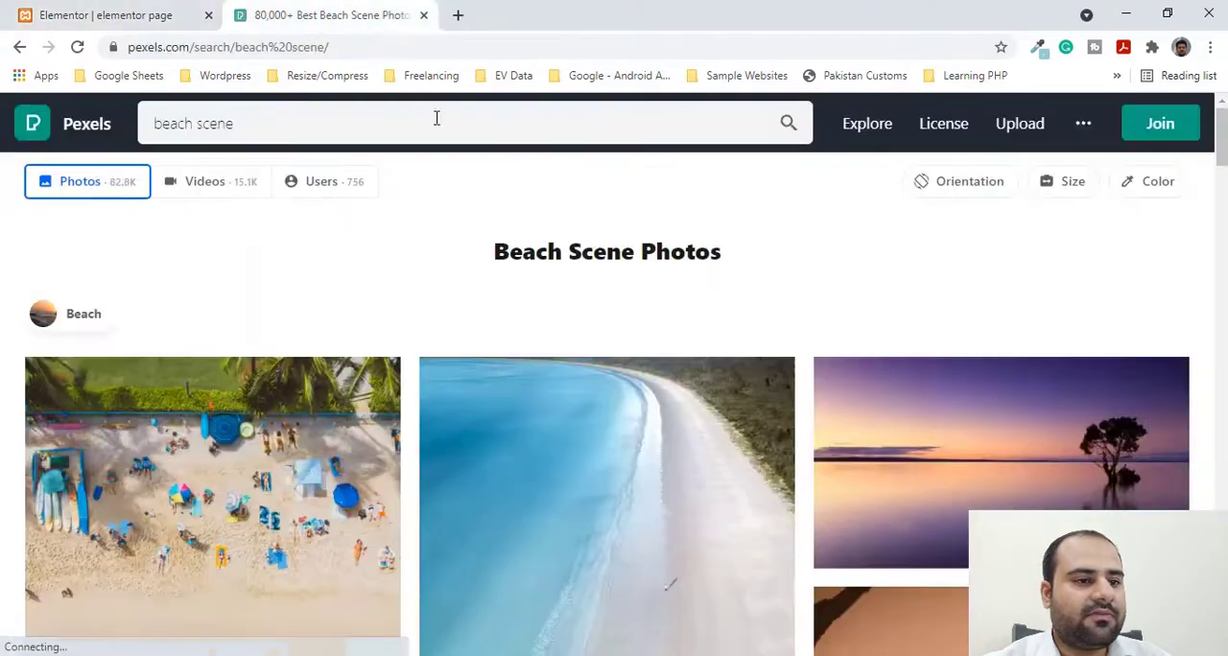
scroll(505, 183, down, 1)
click(605, 404)
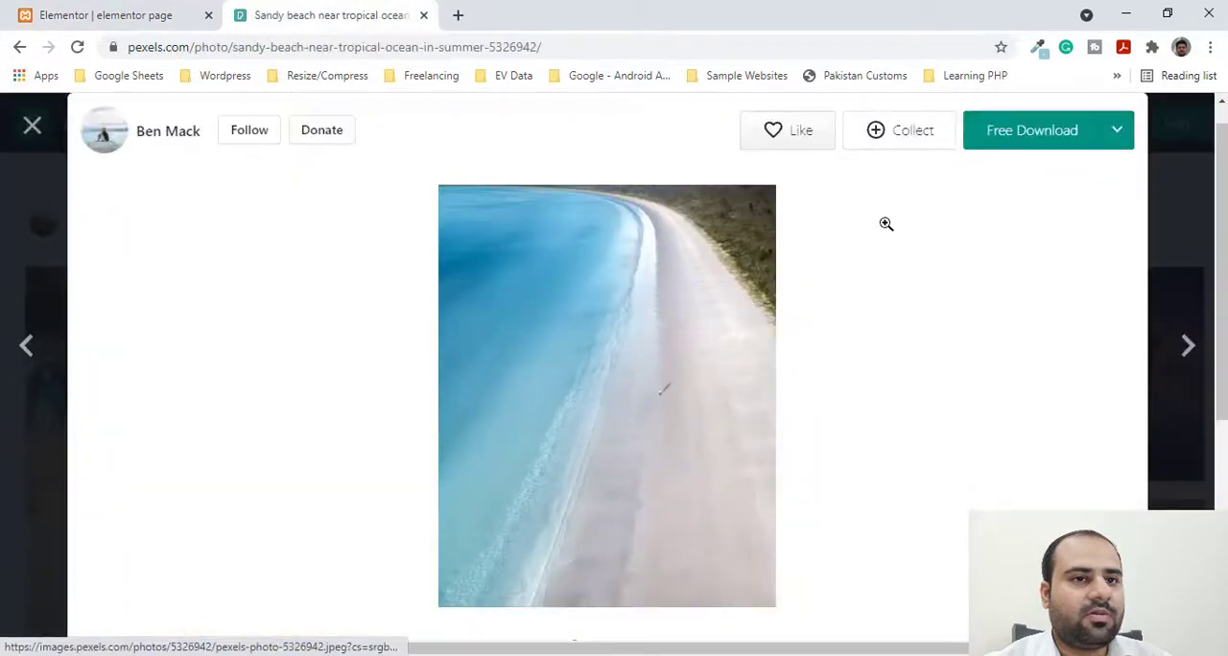
click(1119, 132)
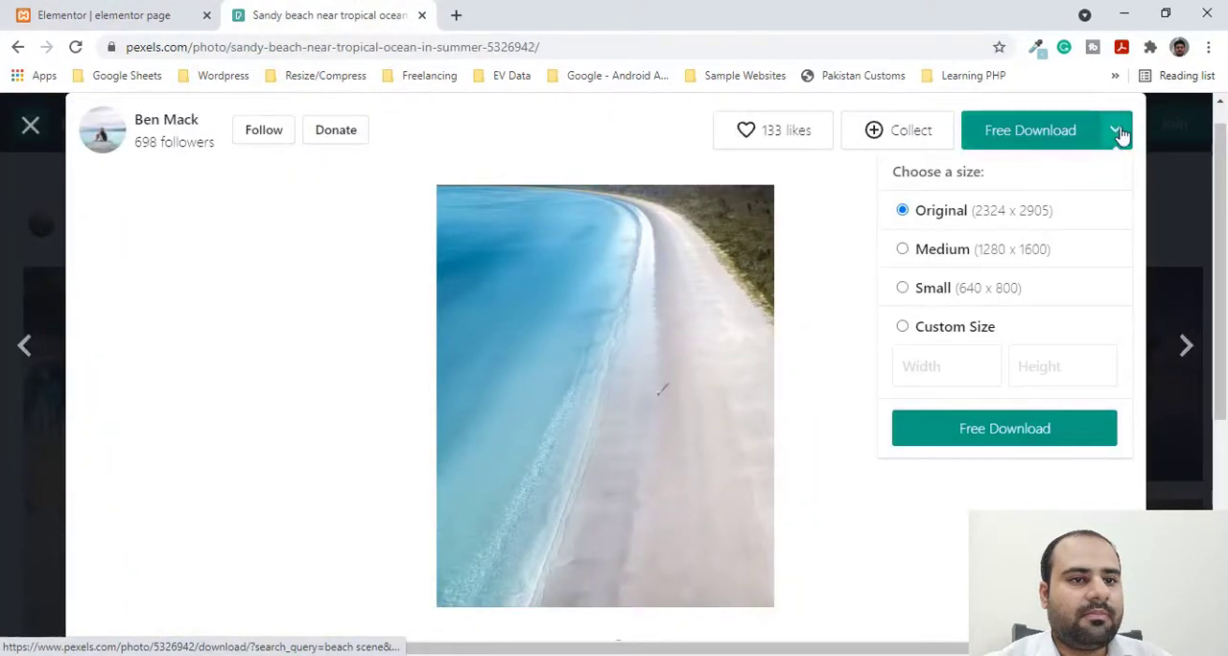
click(902, 289)
click(975, 439)
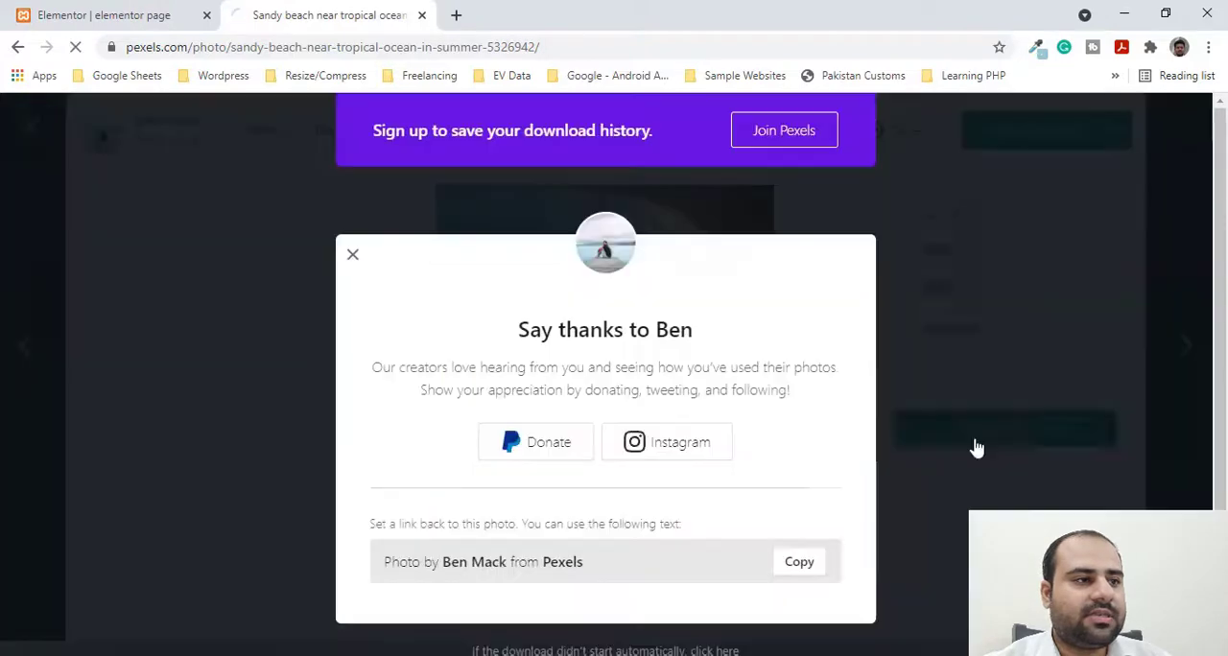
click(352, 258)
- Show the downloaded beach photo in its folder and paste it onto the desktop
click(192, 602)
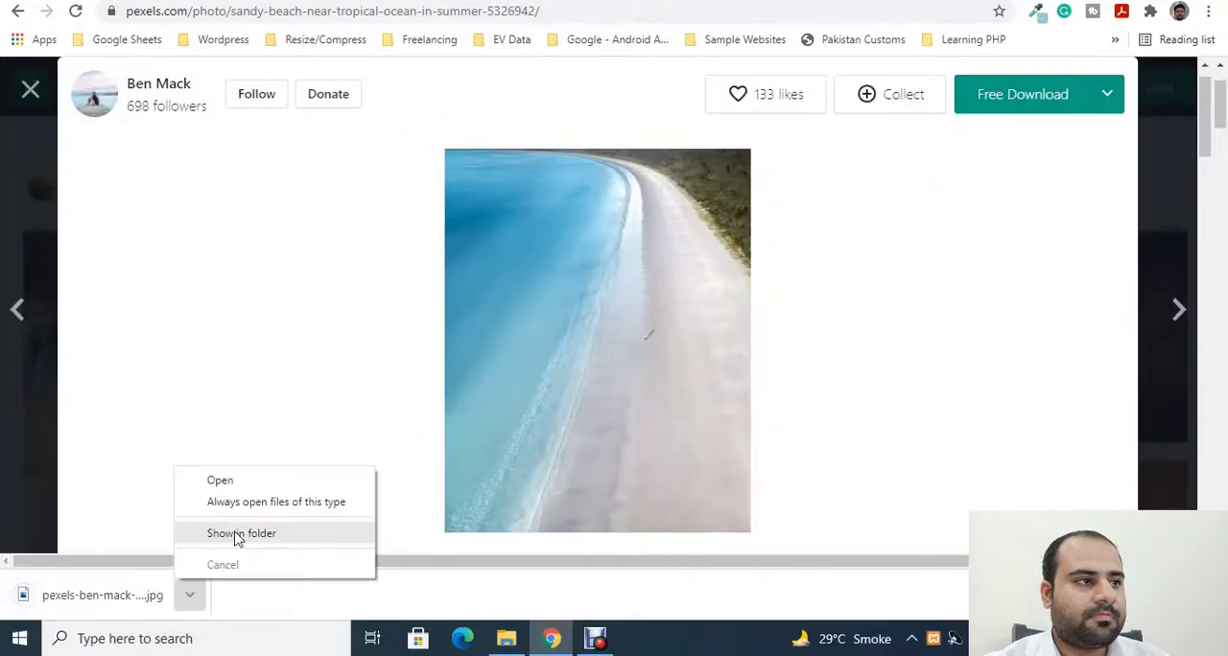
click(236, 535)
click(1121, 10)
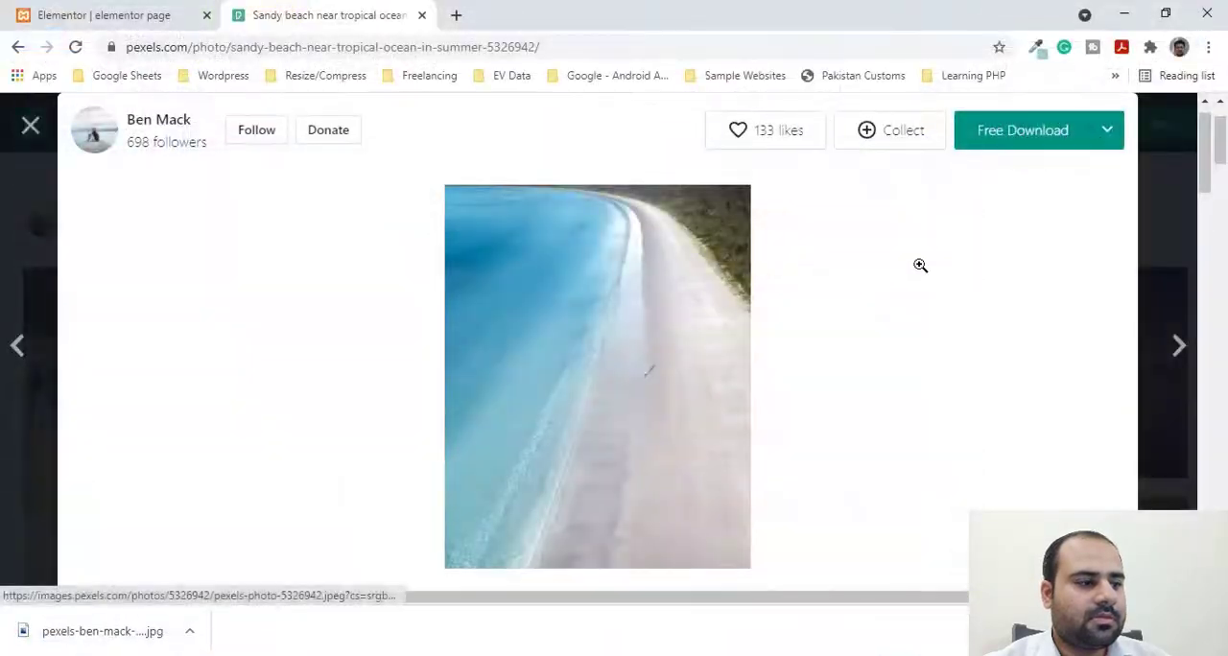
click(1120, 11)
key(ctrl+v)
click(304, 493)
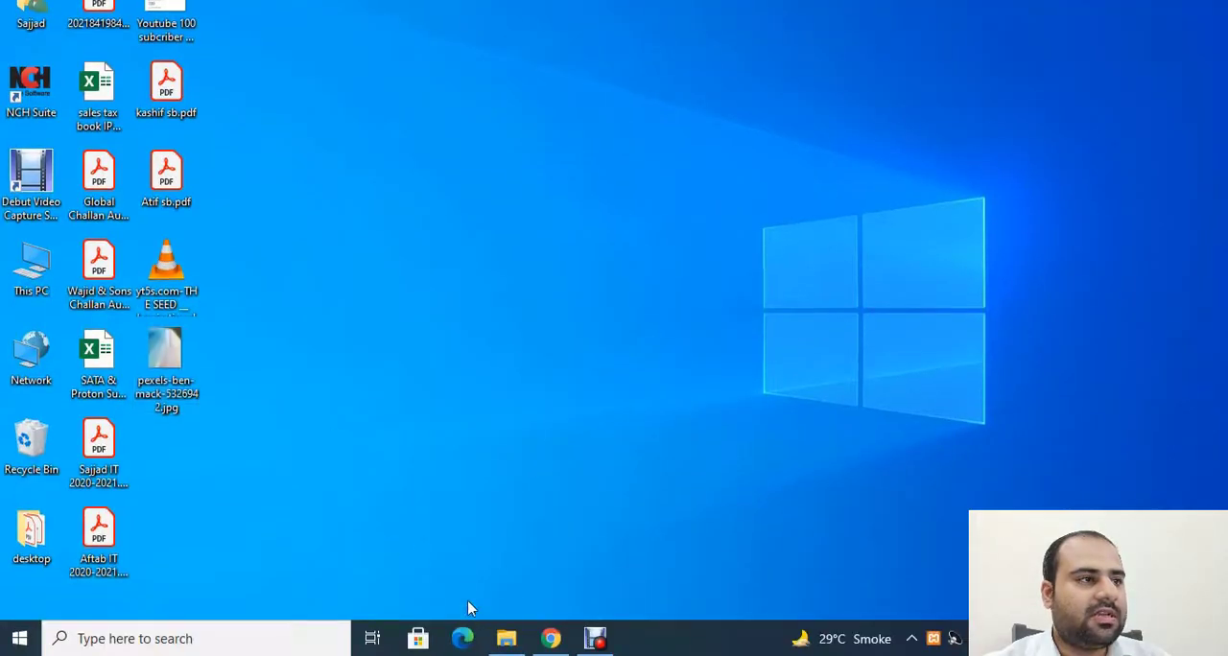
- Return to the Elementor page with the Image Box settings in Chrome
click(550, 638)
click(96, 12)
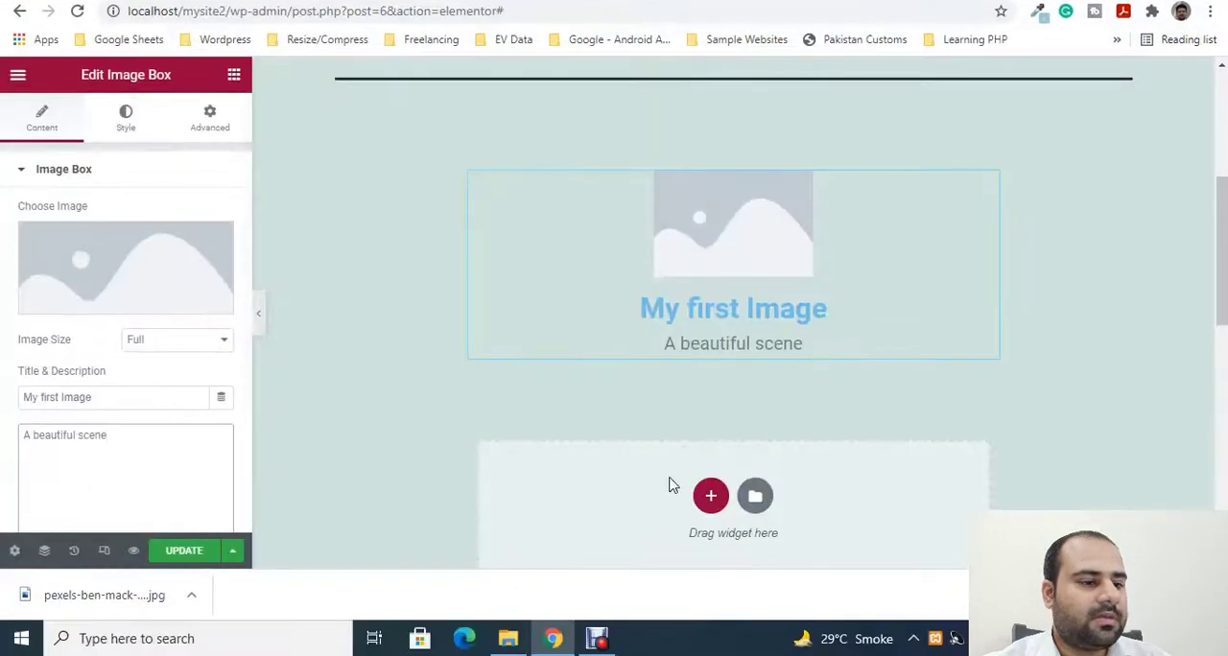
click(552, 638)
drag(547, 397, 137, 277)
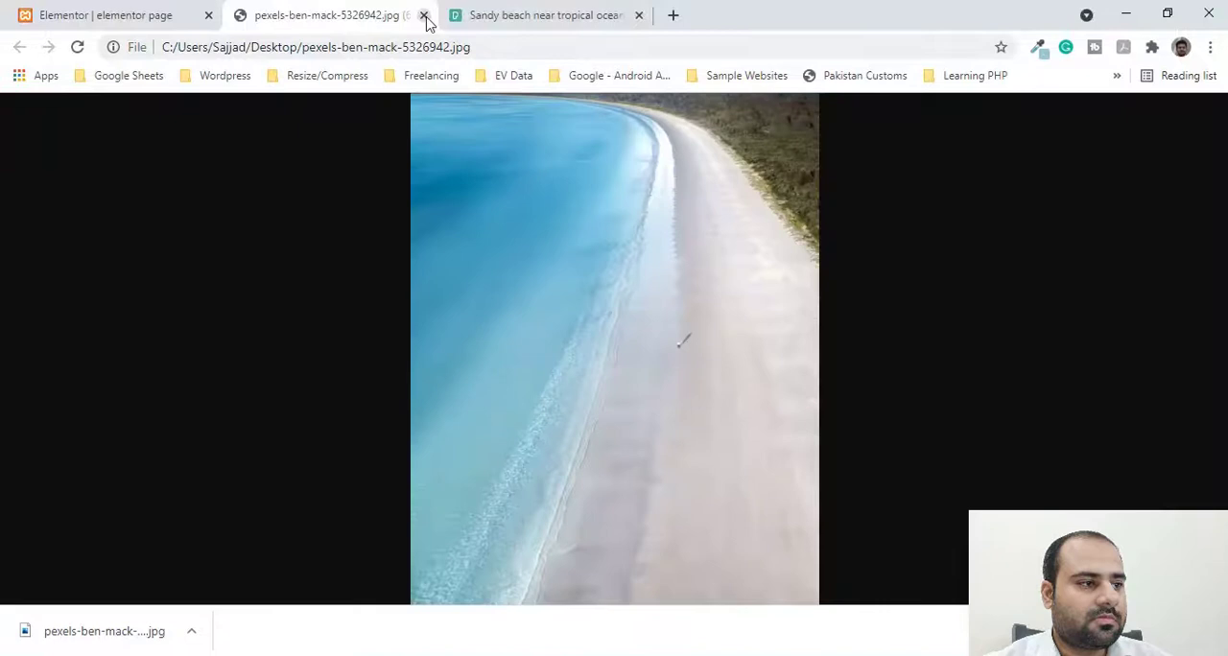
click(425, 16)
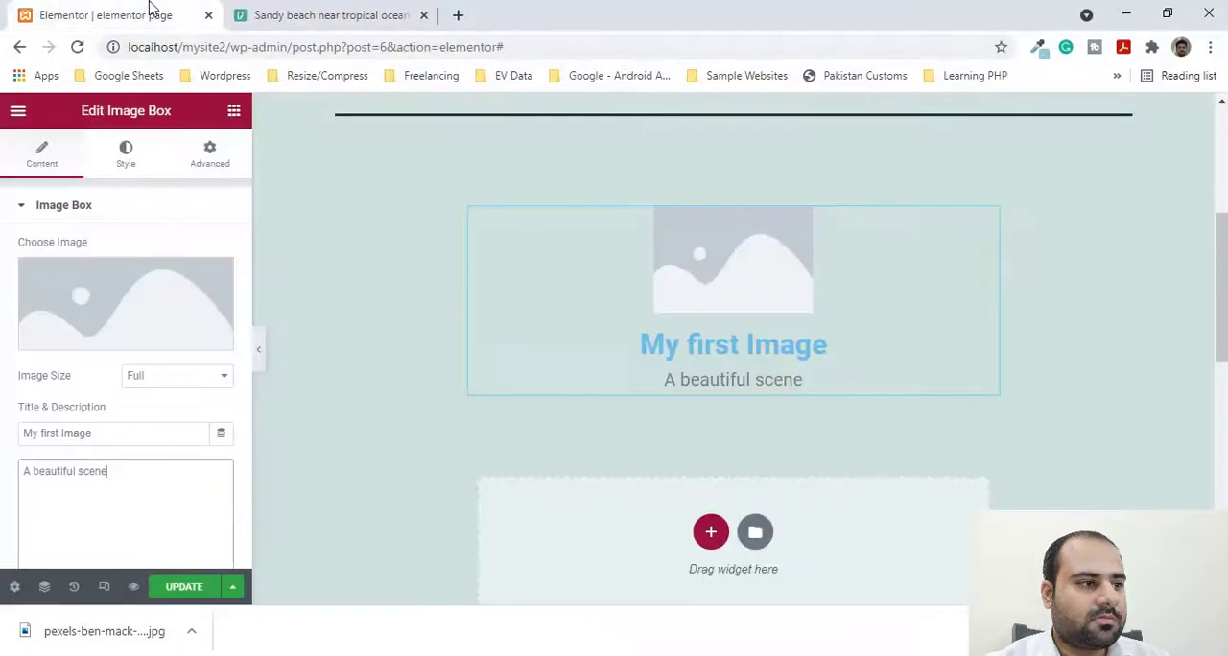
- Upload the beach photo from the desktop to the media library and insert it as the image box's picture
click(141, 289)
key(super+d)
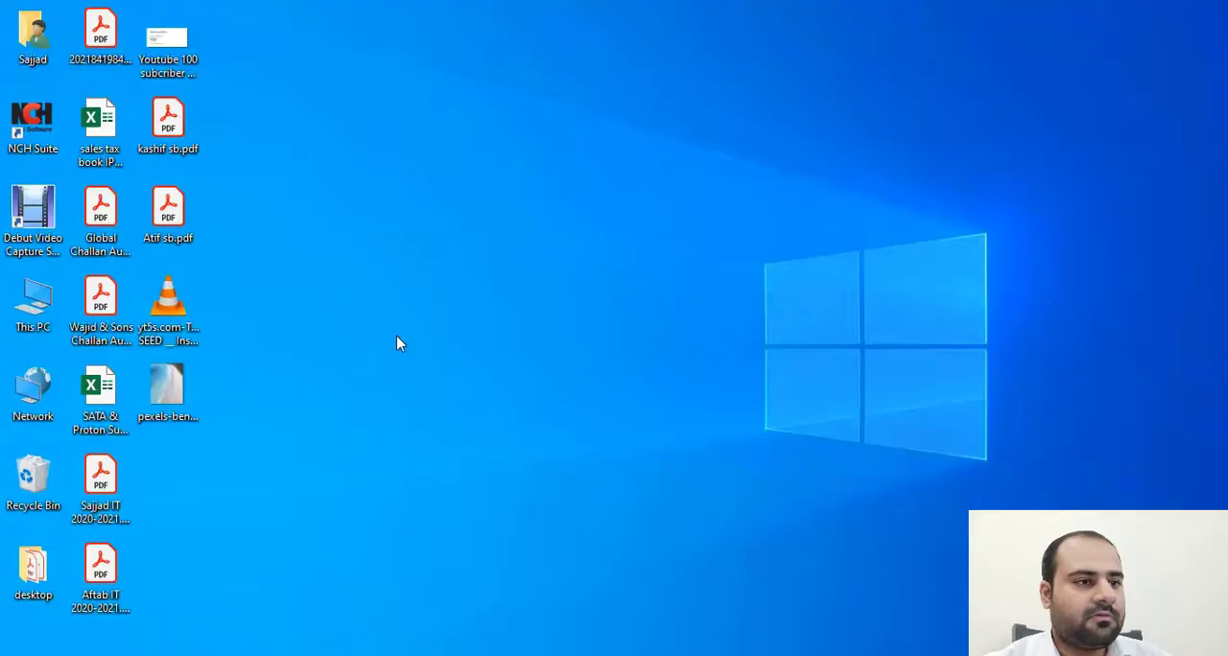
key(alt+Tab)
drag(167, 439, 583, 329)
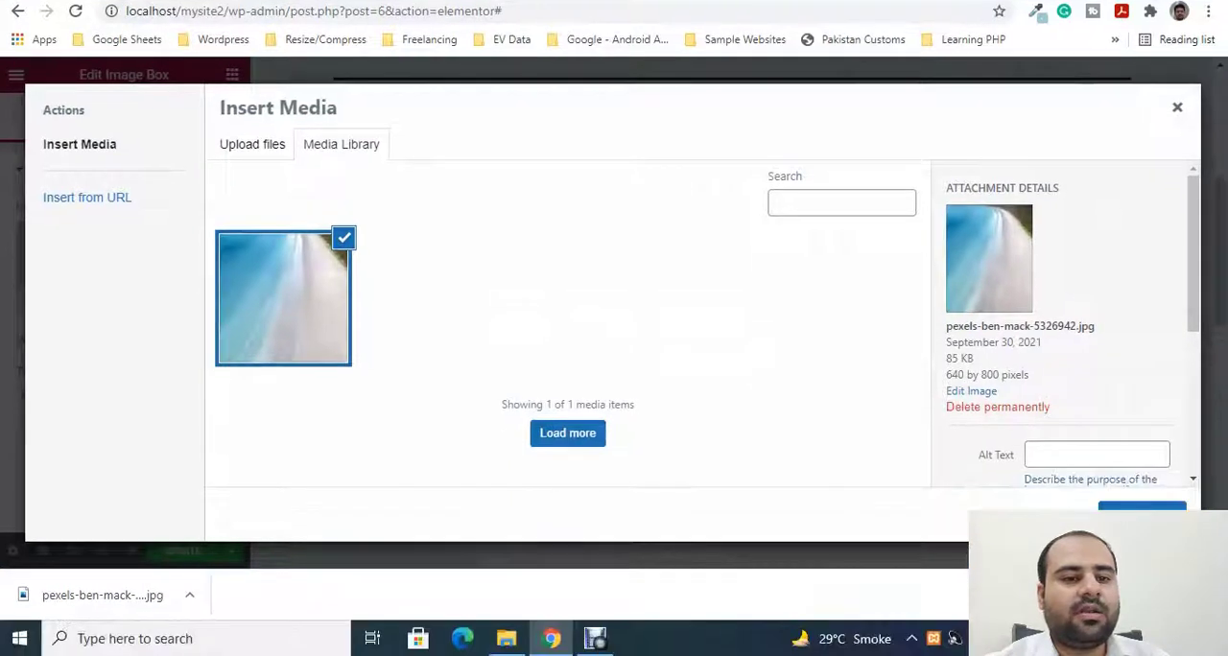
click(1211, 631)
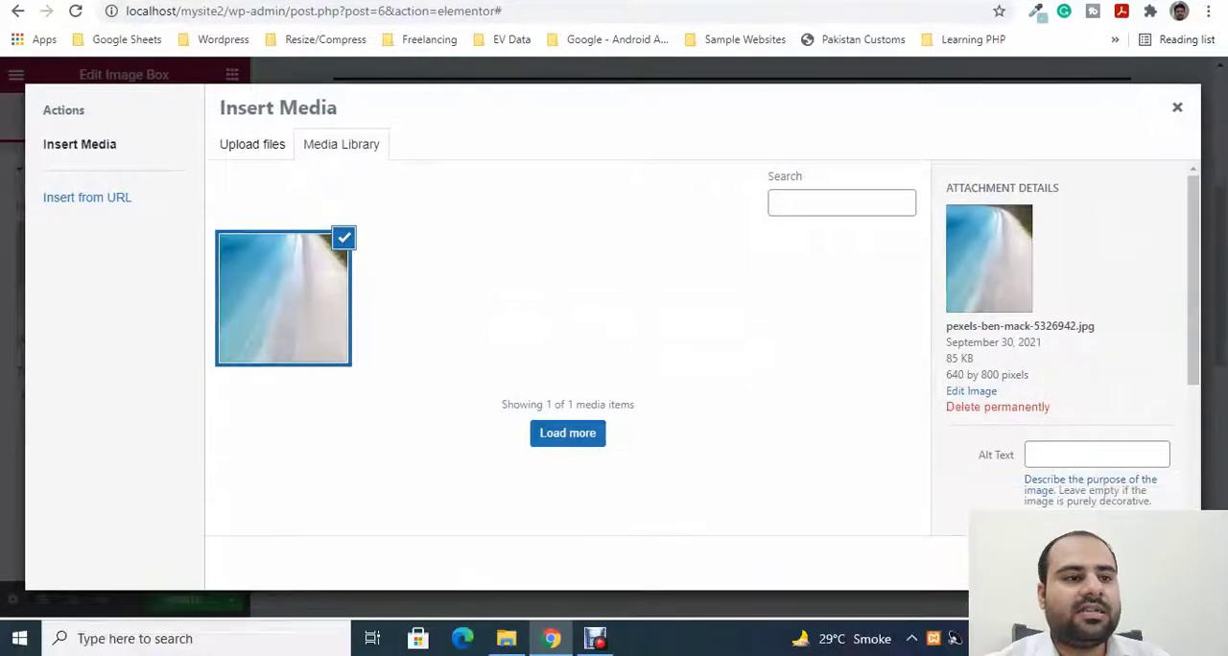
click(1144, 559)
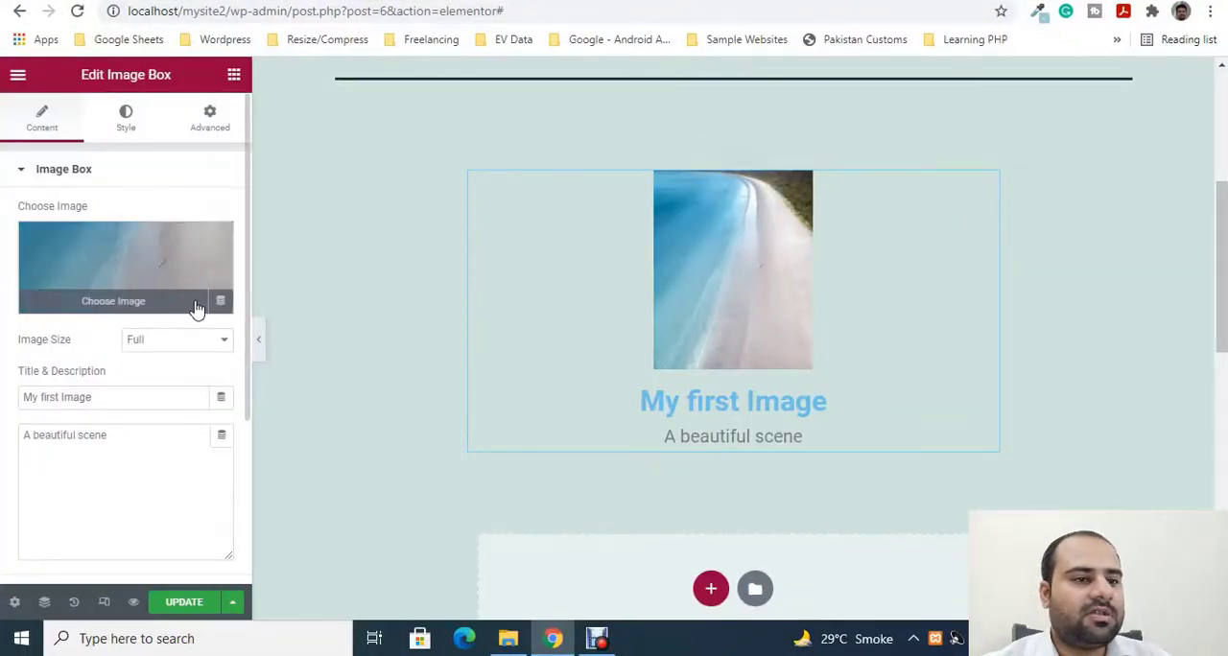
- Try the Thumbnail, Medium, Large and Full image sizes on the image box's photo
click(159, 341)
click(155, 364)
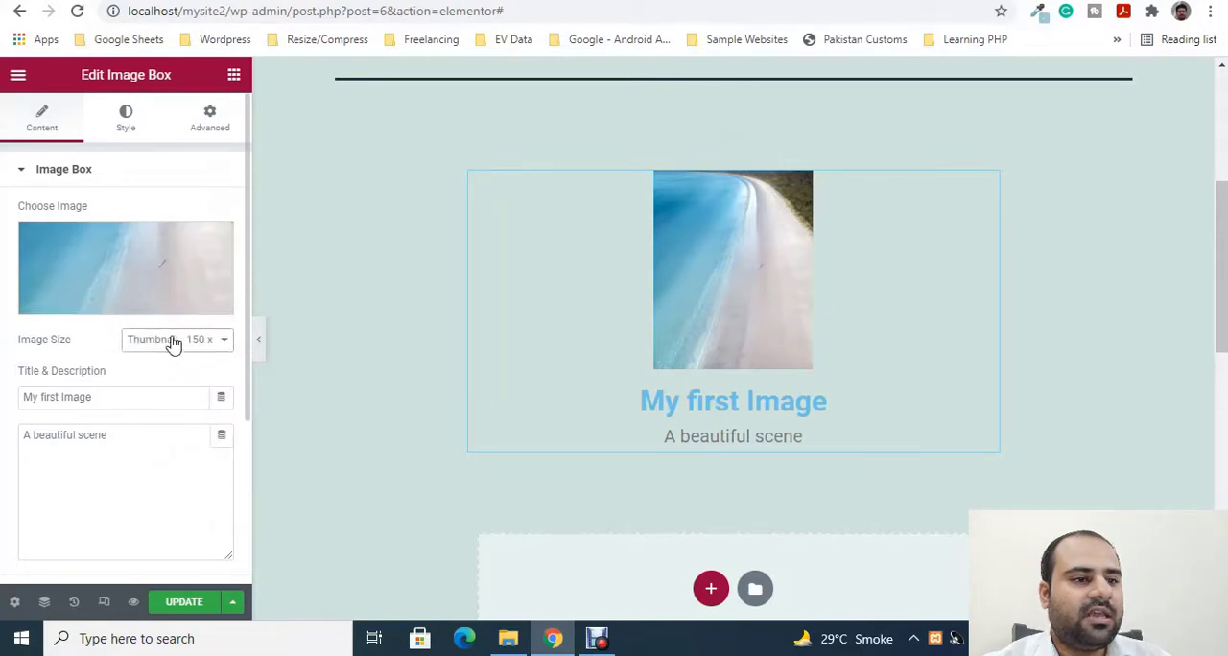
click(173, 342)
click(201, 376)
click(209, 340)
click(211, 403)
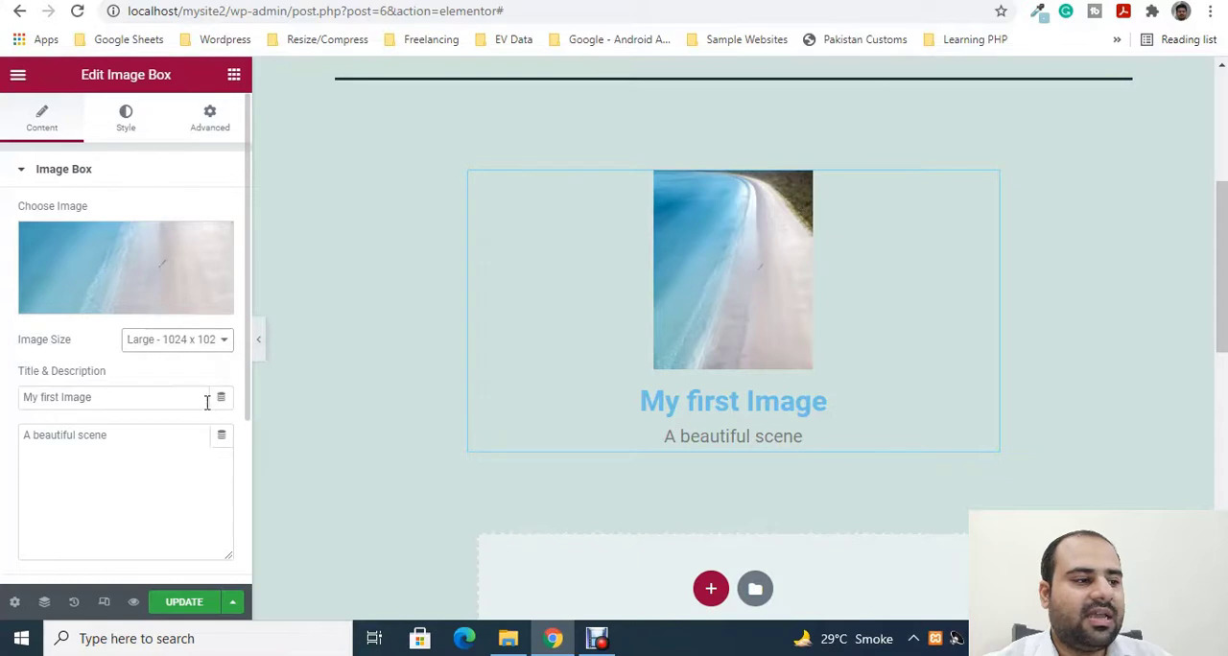
click(184, 346)
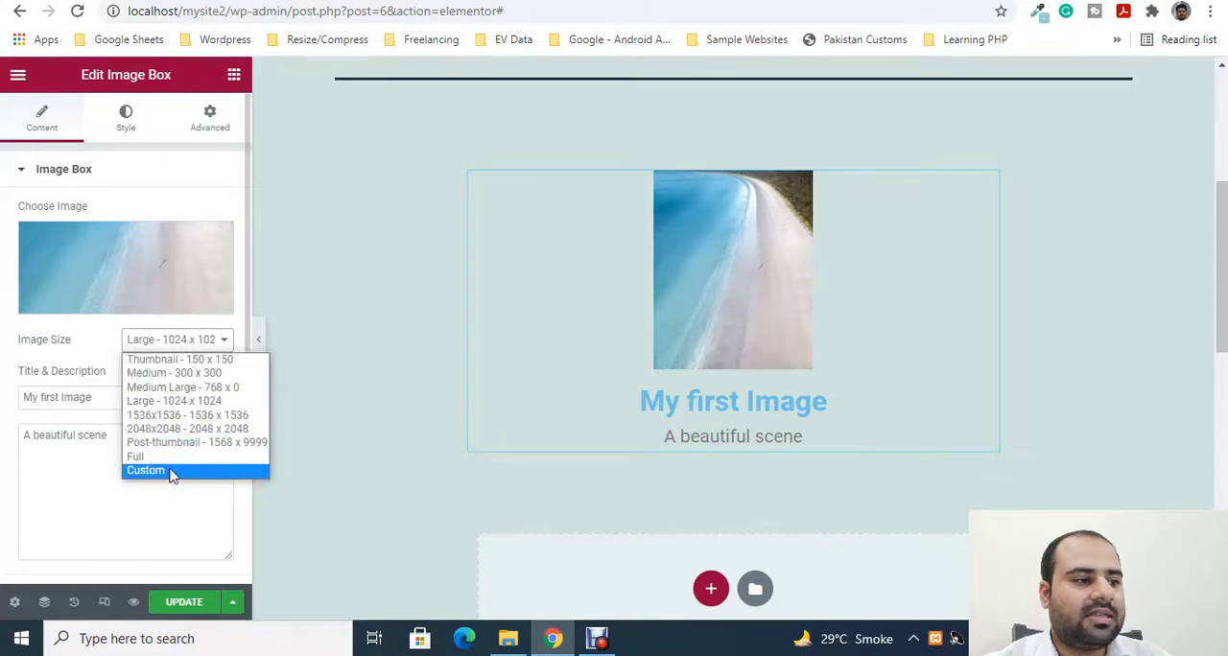
click(168, 458)
- Set the image size of the image box's photo to Custom
click(173, 342)
click(154, 469)
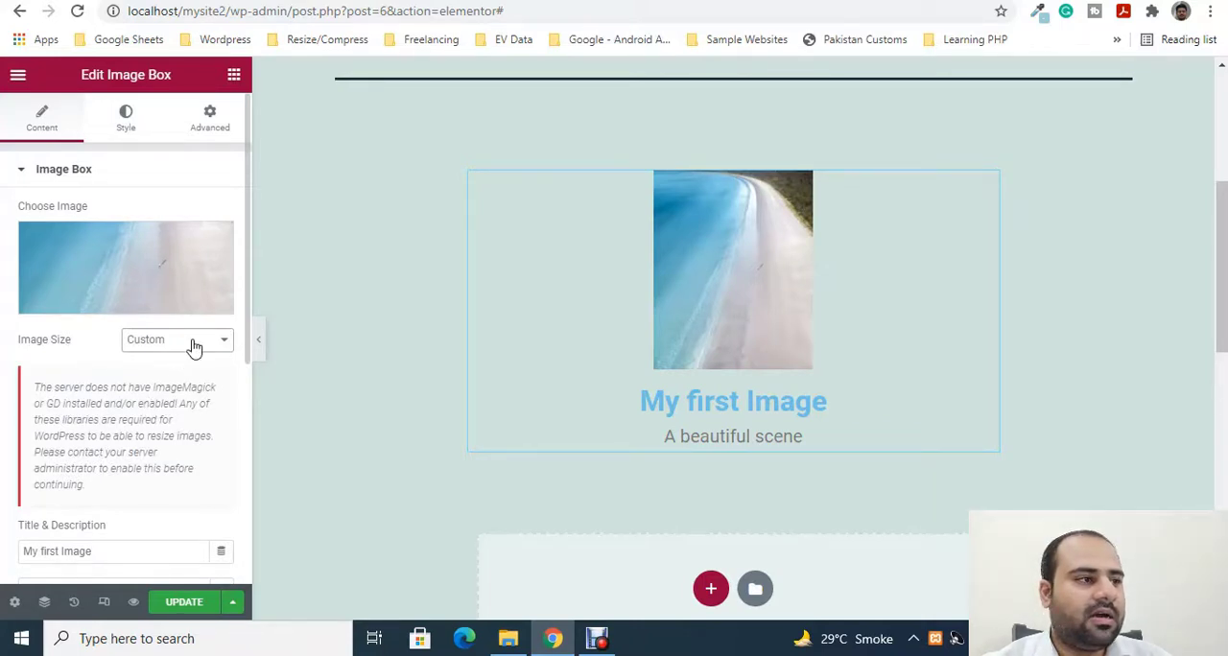
scroll(163, 384, down, 2)
scroll(139, 317, up, 2)
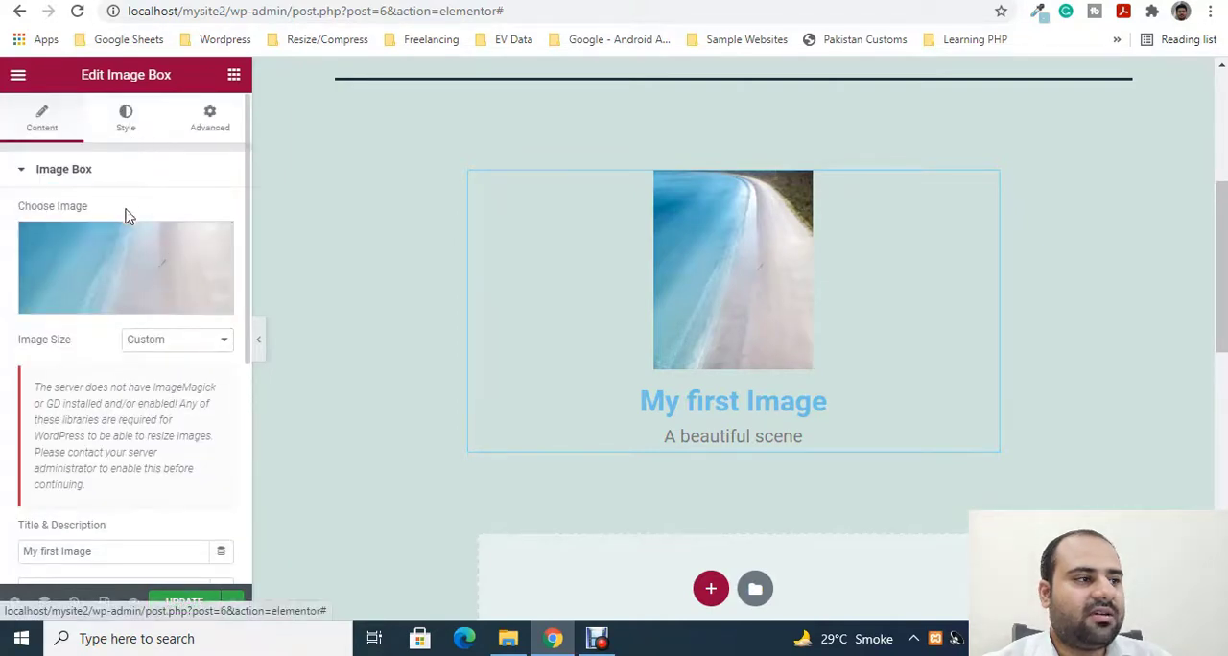
- Set the title spacing to 75 in the image box's content style settings
click(129, 113)
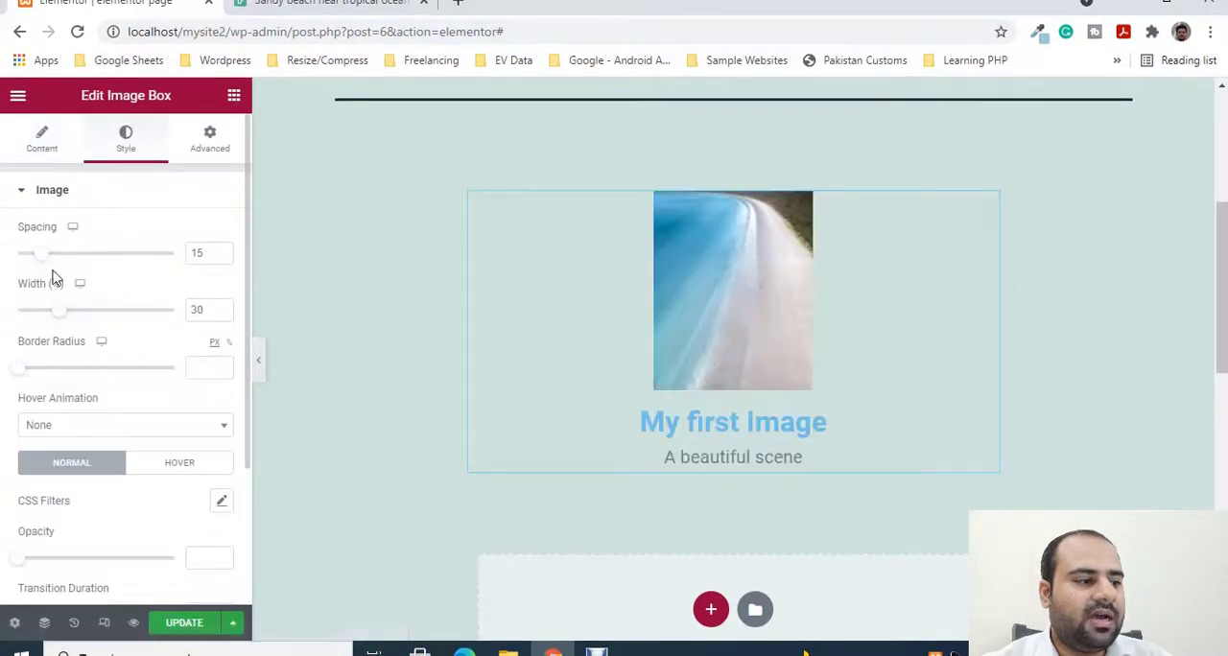
scroll(96, 326, down, 2)
scroll(72, 498, down, 2)
click(49, 476)
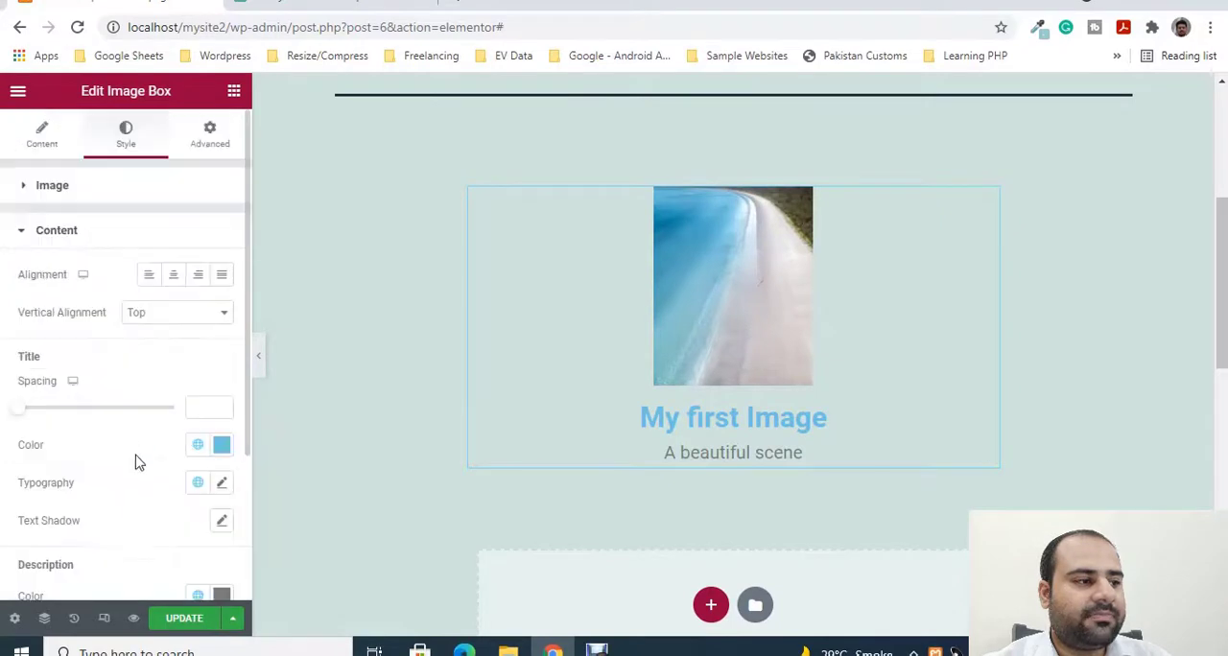
drag(22, 412, 138, 407)
- Set the image box title's text colour to dark navy (#06232F)
scroll(222, 408, down, 1)
click(221, 355)
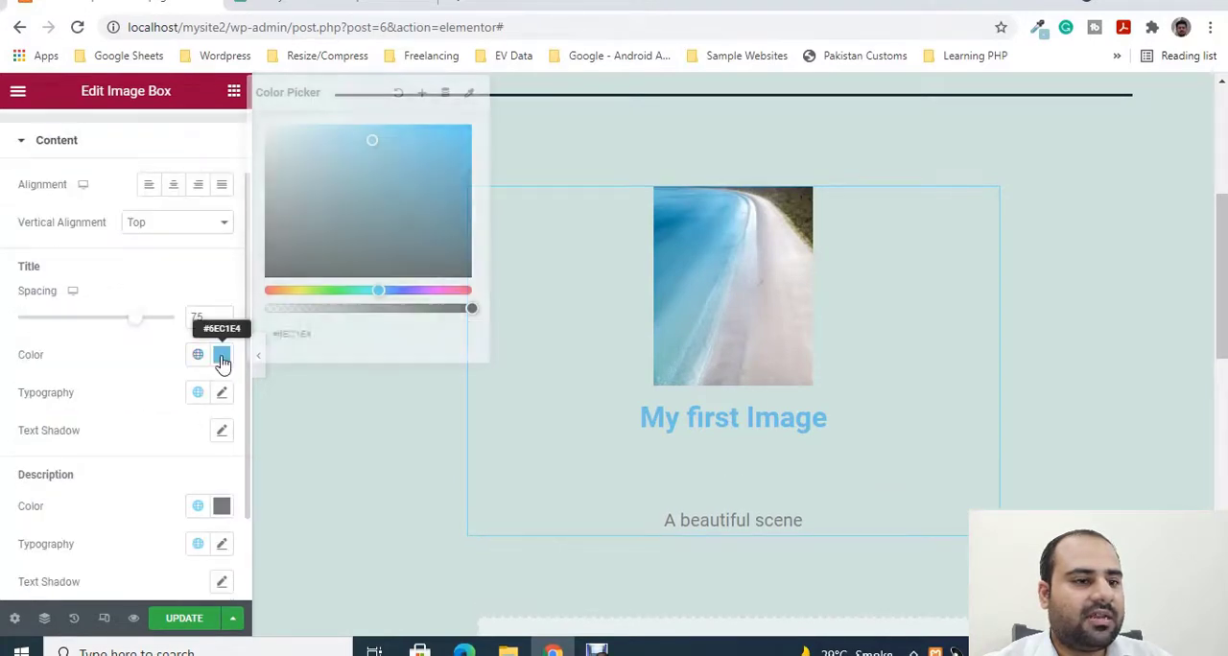
drag(370, 236, 444, 250)
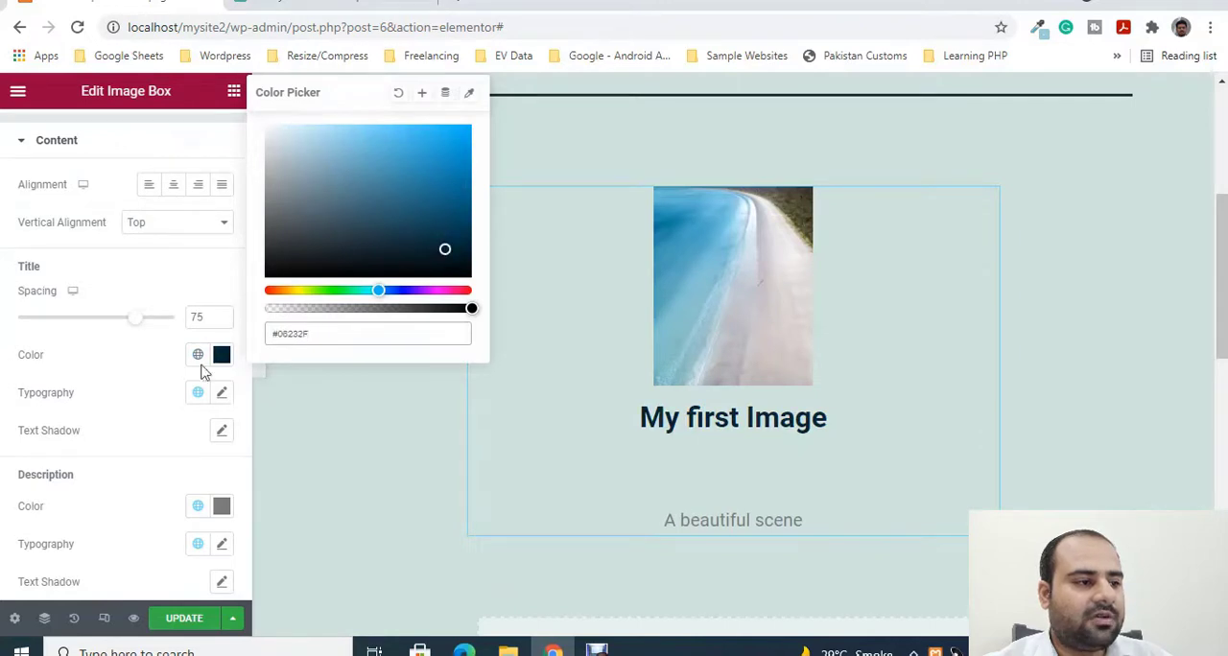
- Set the title's font family to Ramabhadra and enlarge the title until it nearly spans the image box
click(222, 392)
click(186, 476)
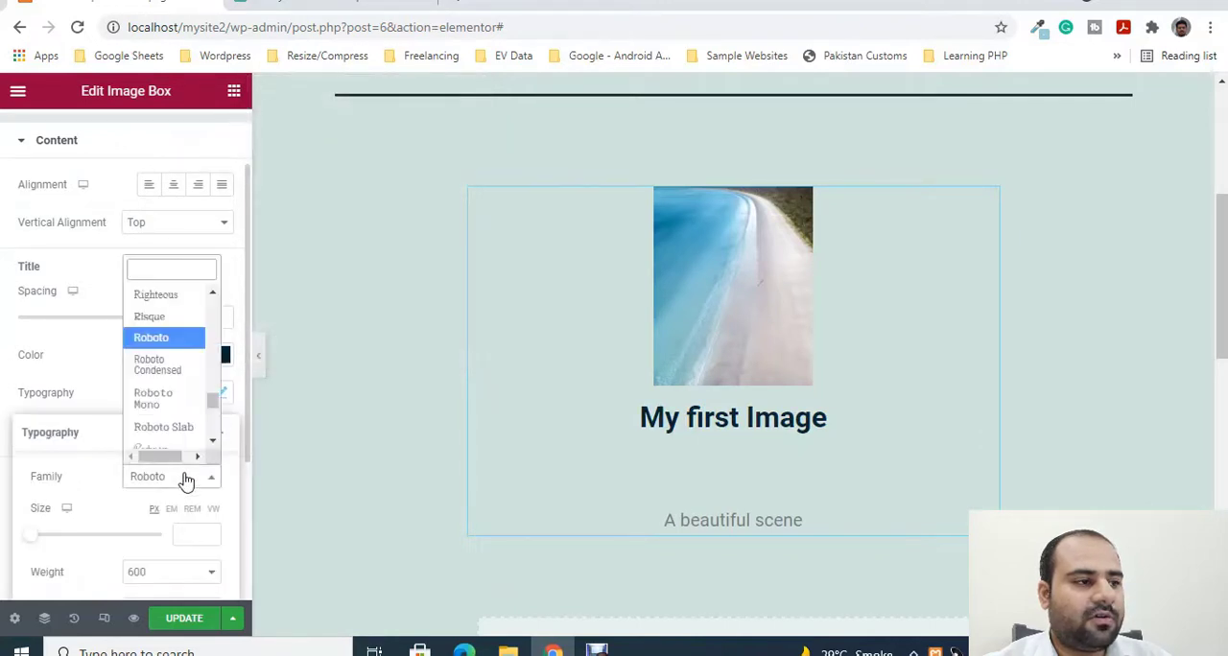
scroll(175, 341, up, 5)
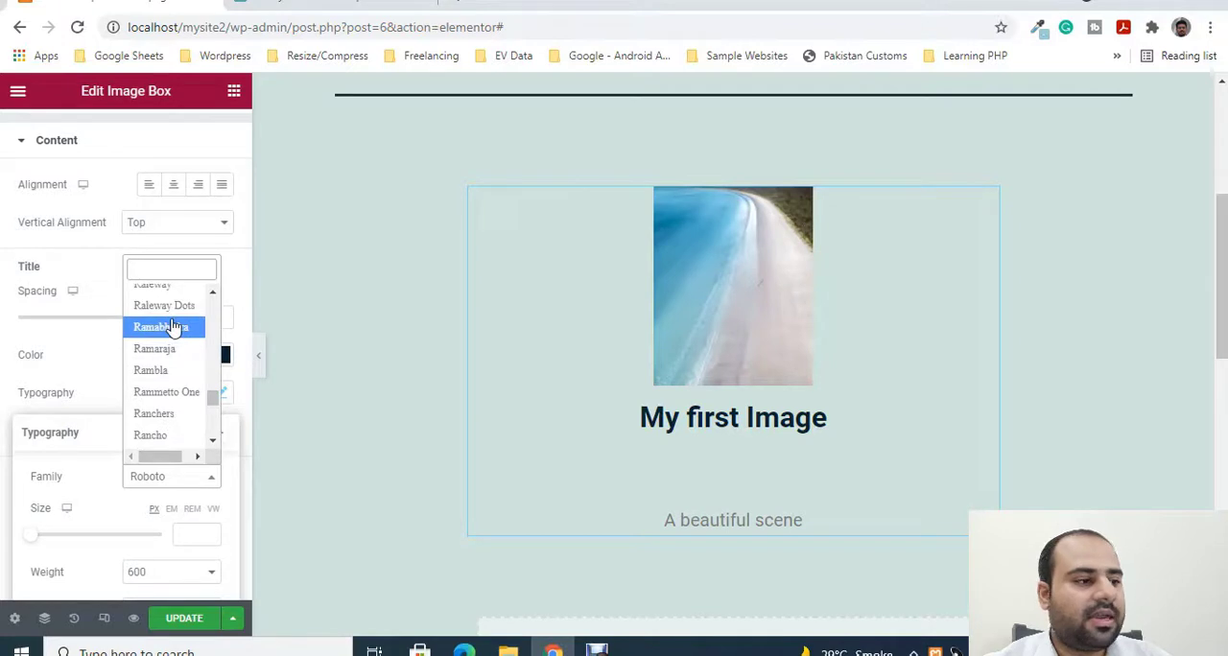
click(171, 327)
scroll(160, 370, down, 4)
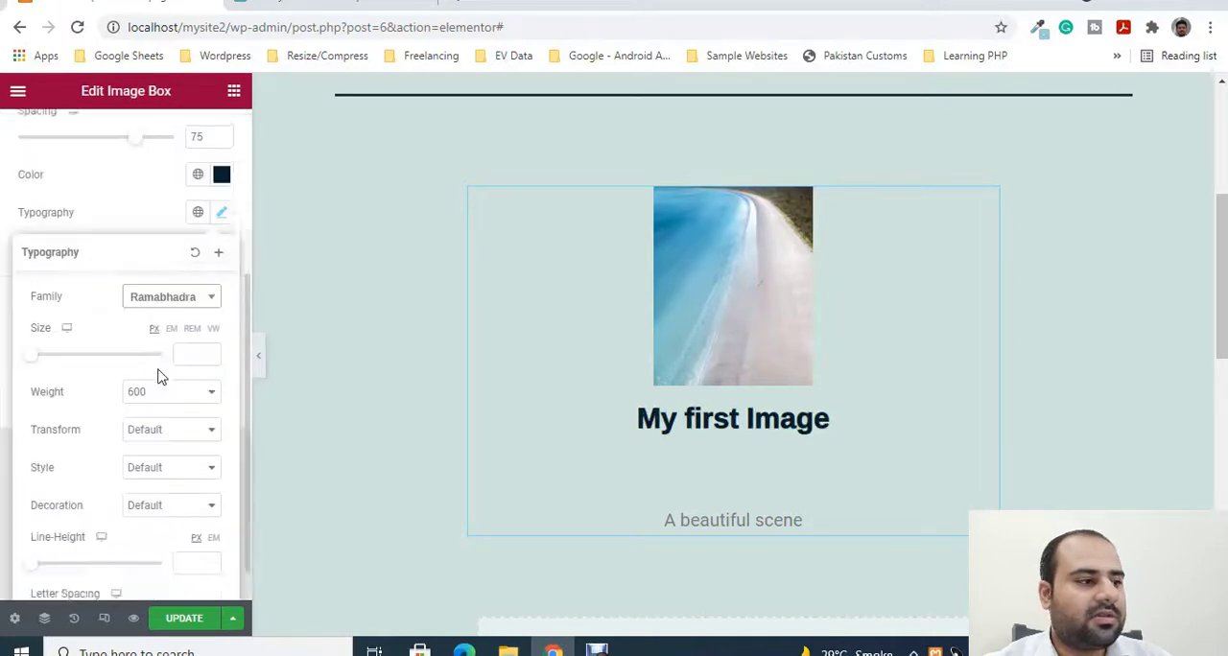
drag(42, 313, 77, 310)
click(110, 197)
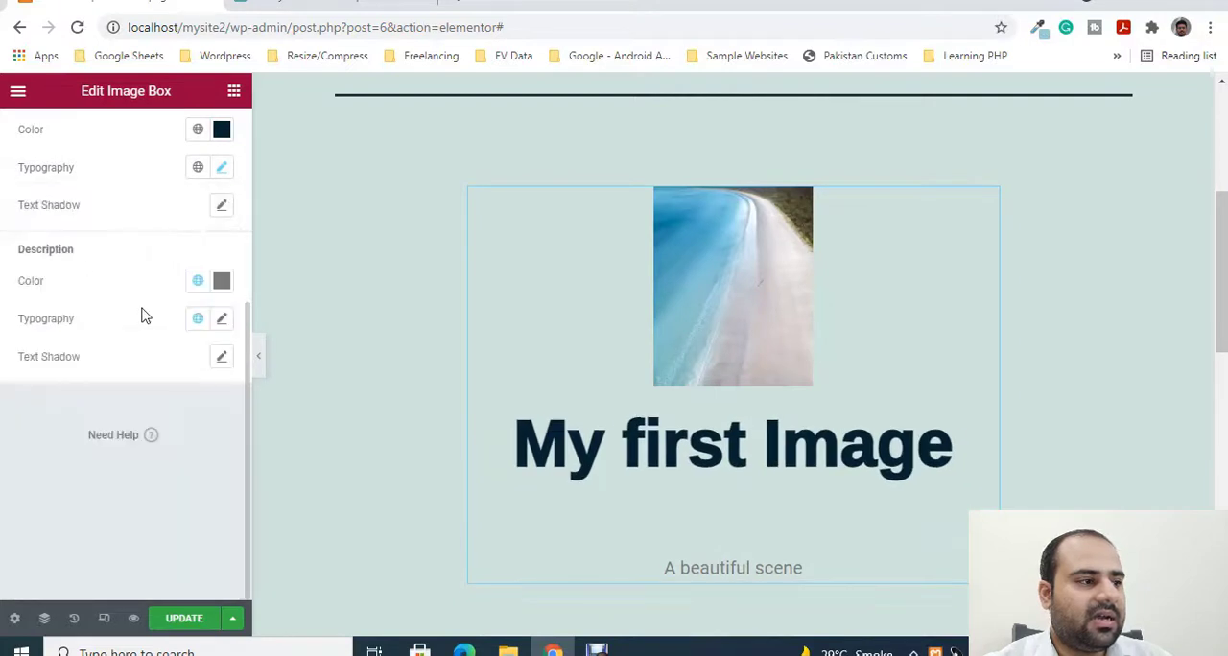
- Set the image box description's text colour to red (#FE0000)
click(226, 326)
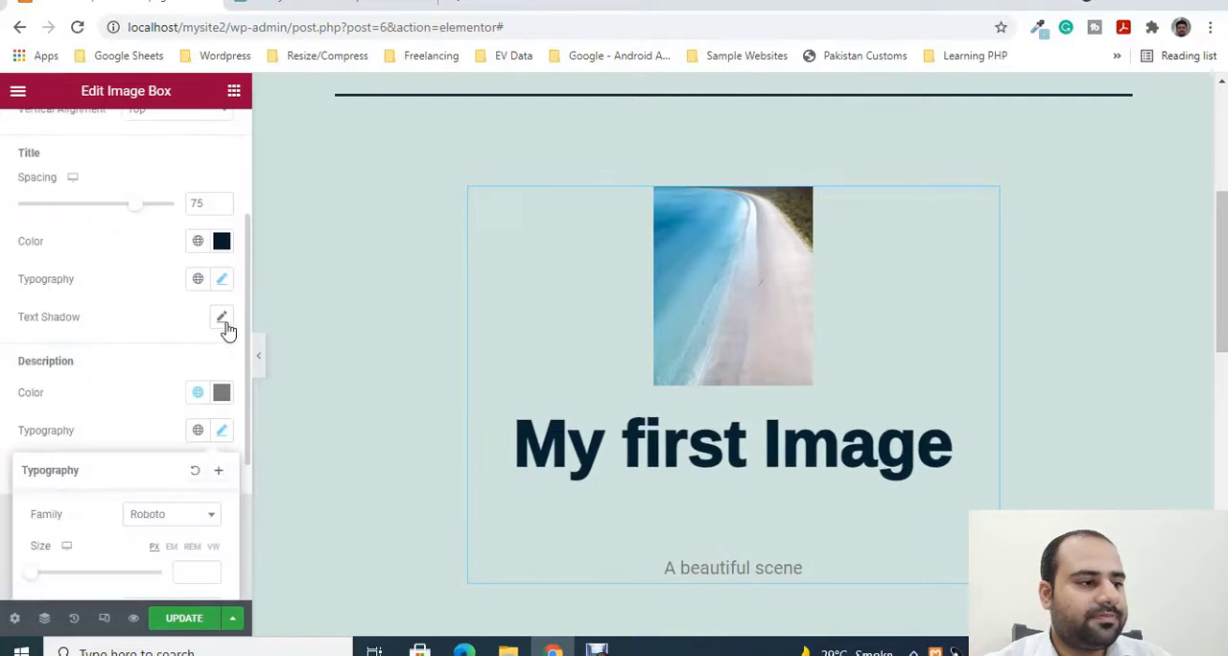
click(147, 385)
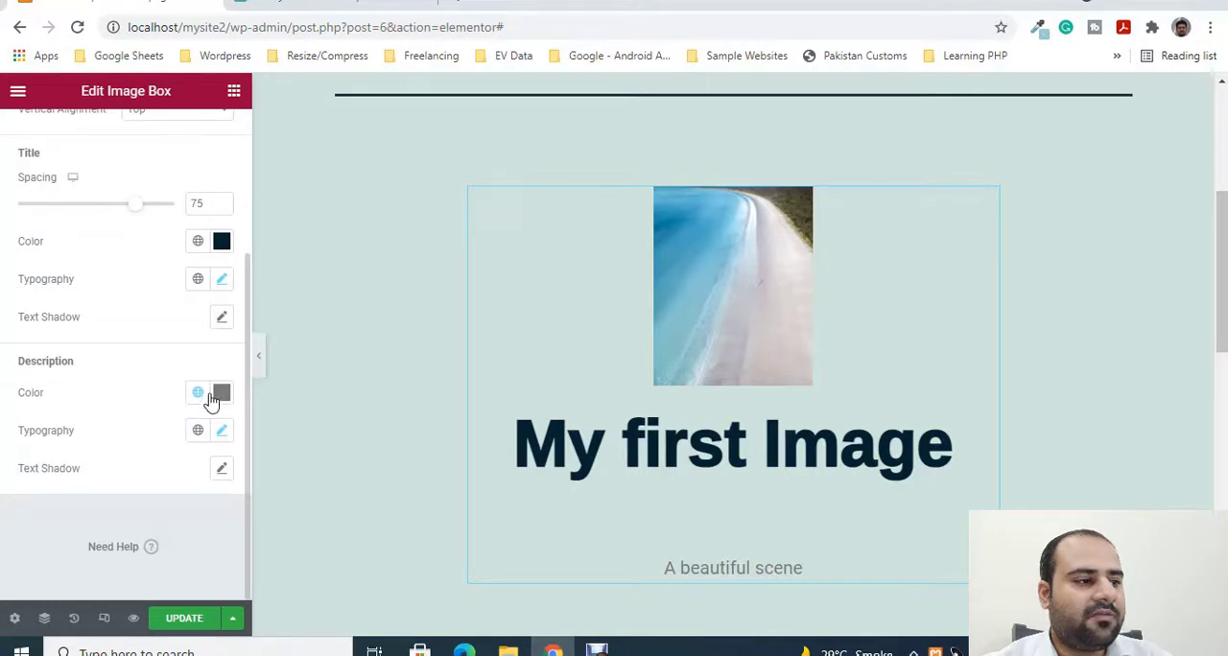
click(221, 394)
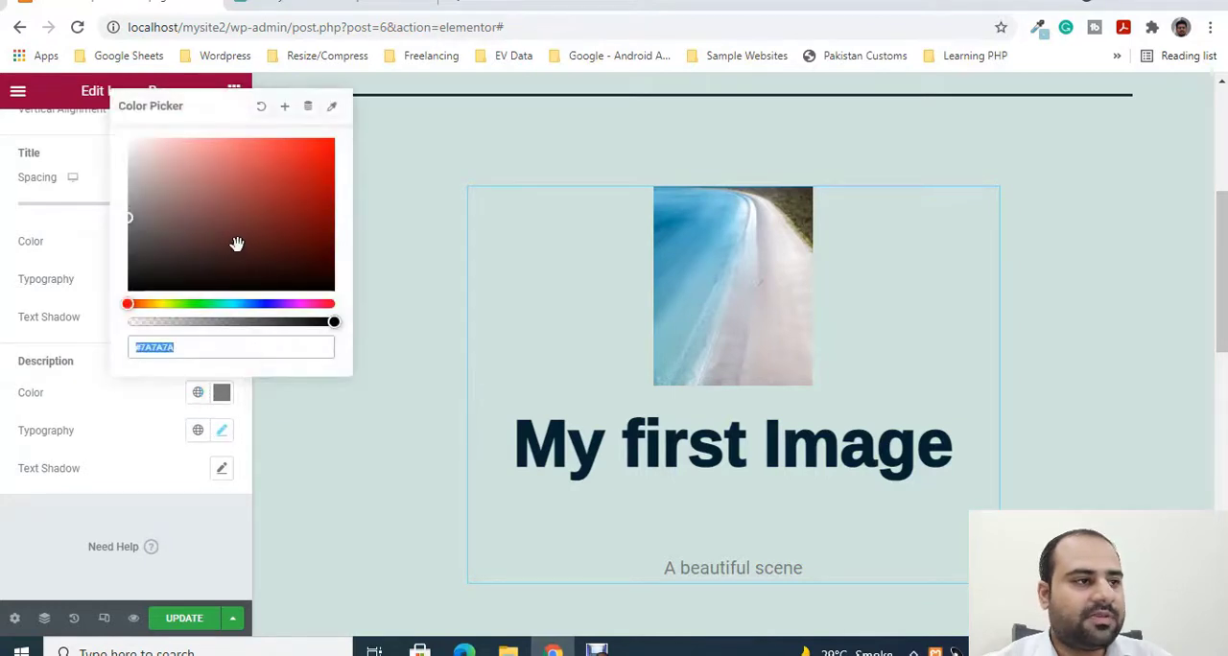
drag(237, 245, 334, 147)
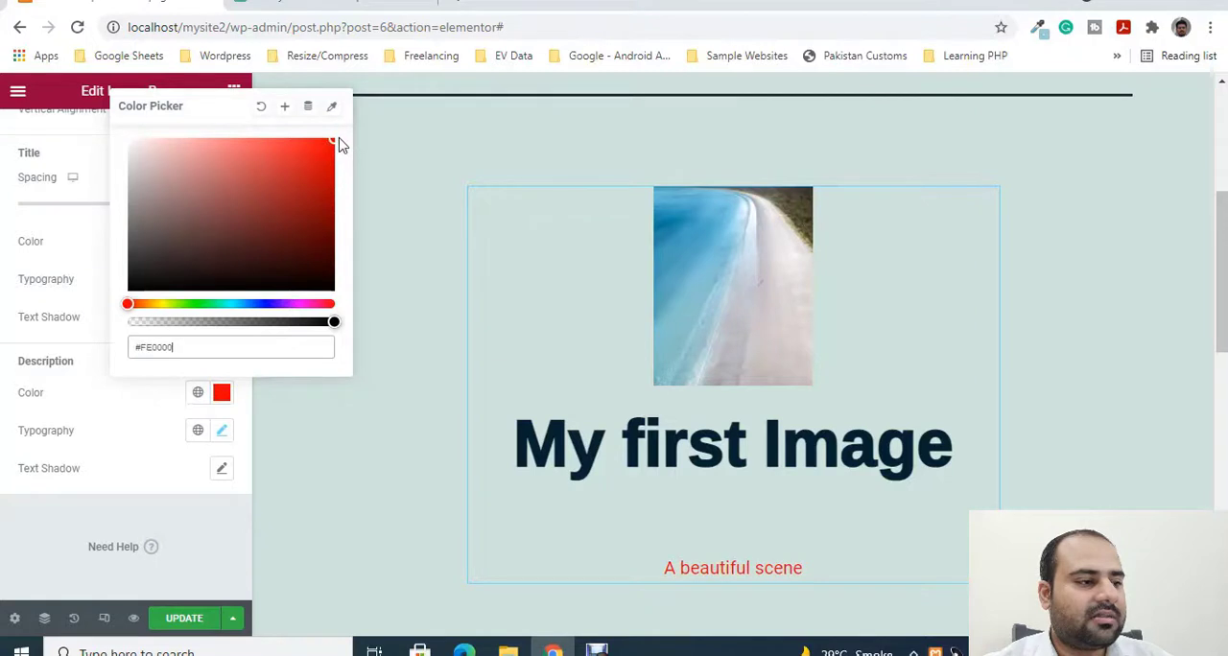
click(133, 433)
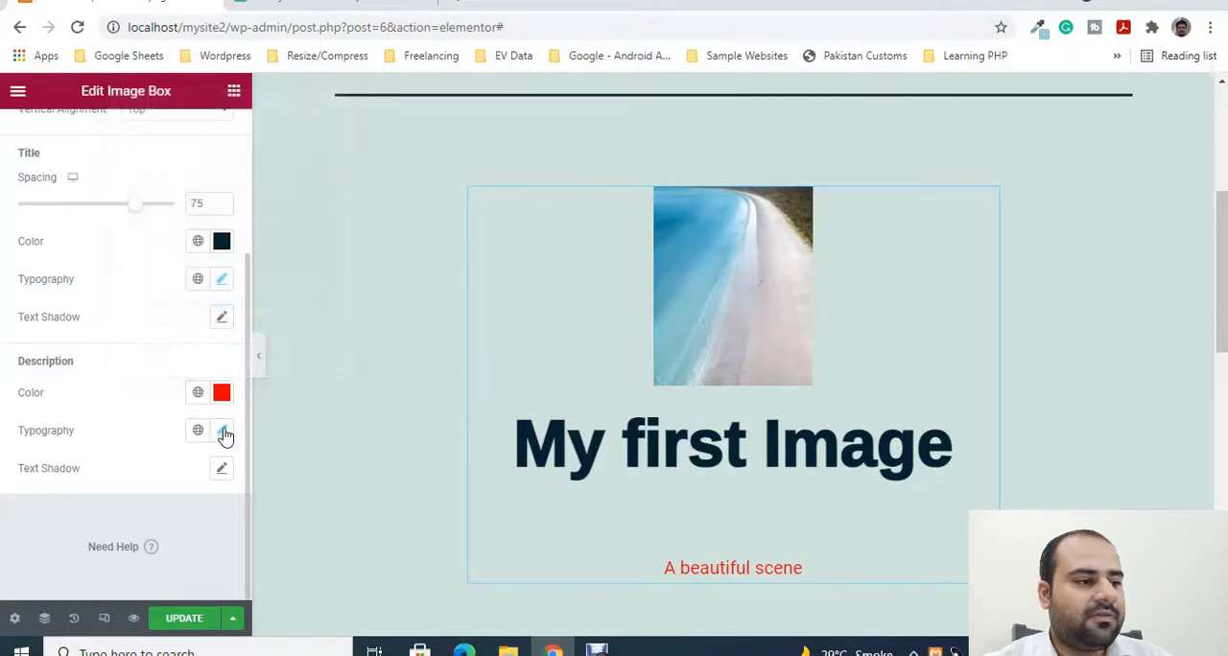
- Set the description's font family to Ruge Boogie
click(222, 431)
scroll(180, 463, down, 1)
click(182, 428)
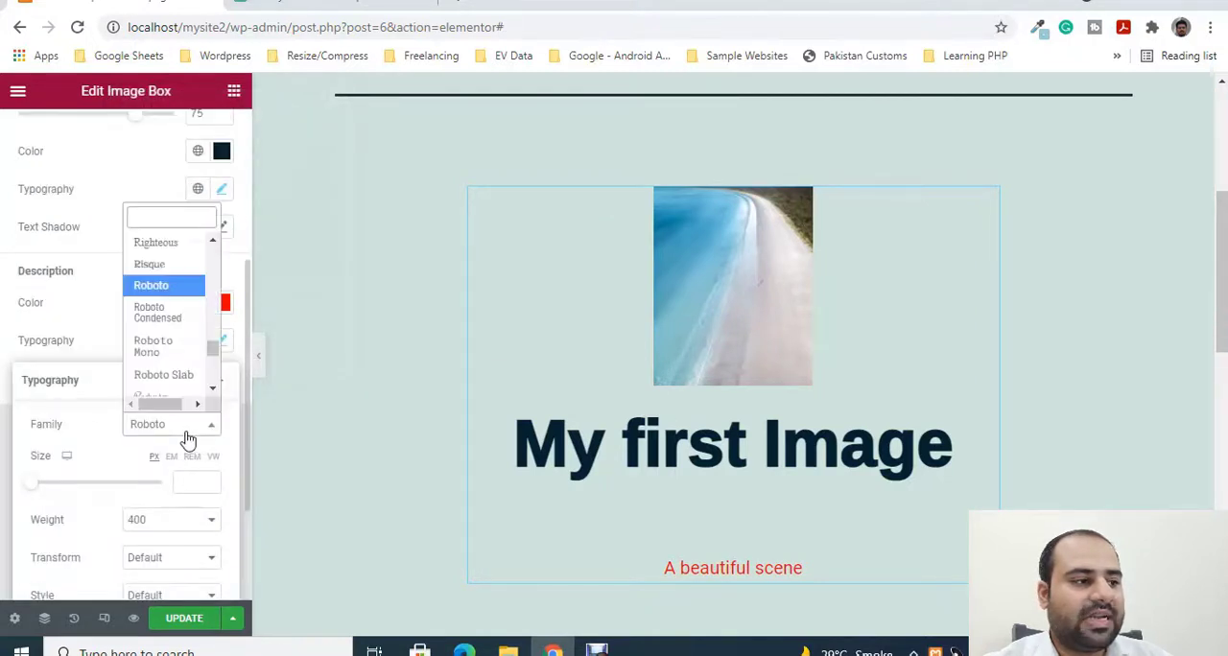
scroll(176, 353, down, 3)
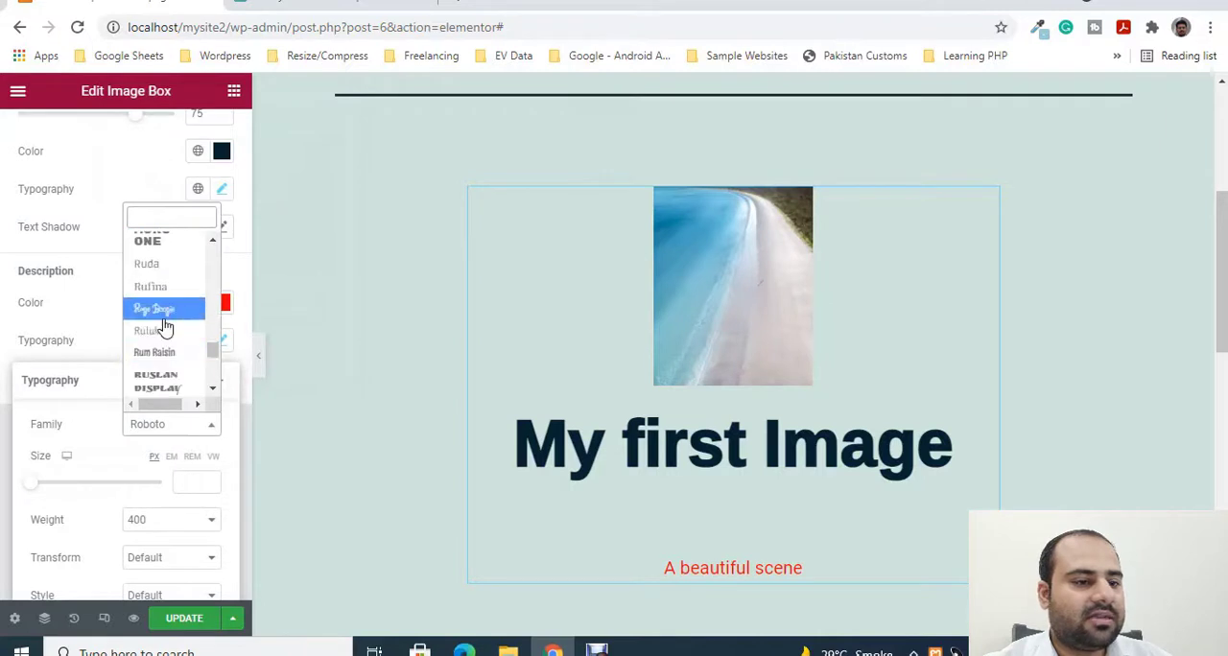
click(156, 309)
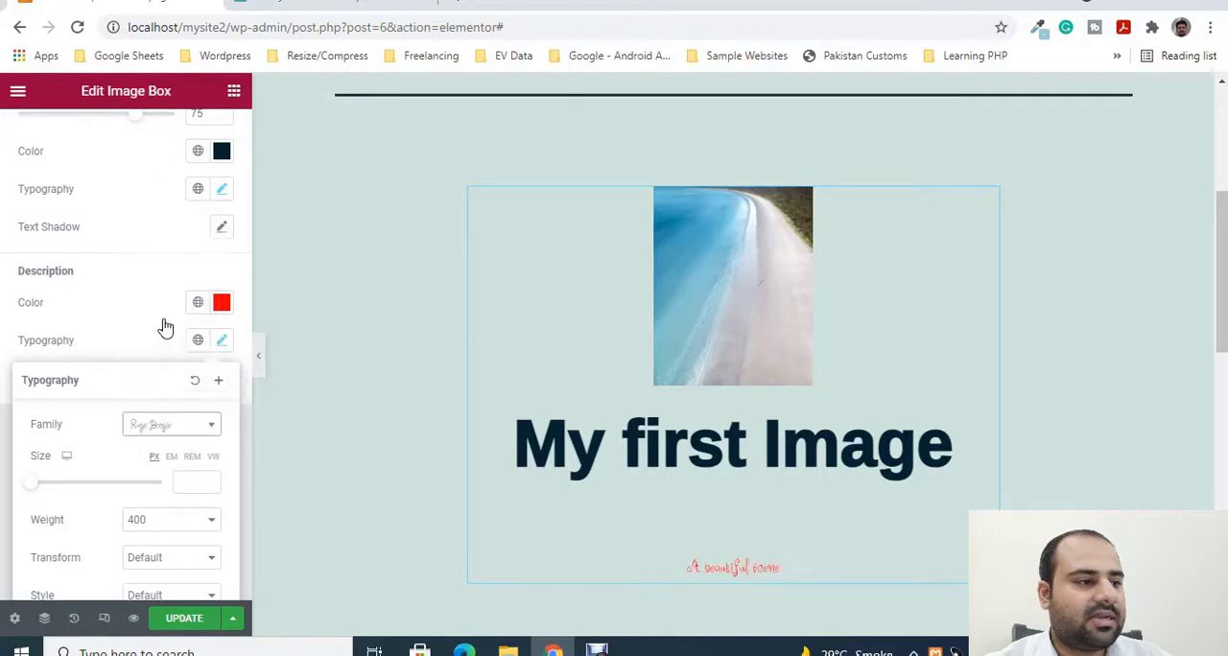
- Set the description's font size to 79 px
click(221, 339)
scroll(153, 451, down, 2)
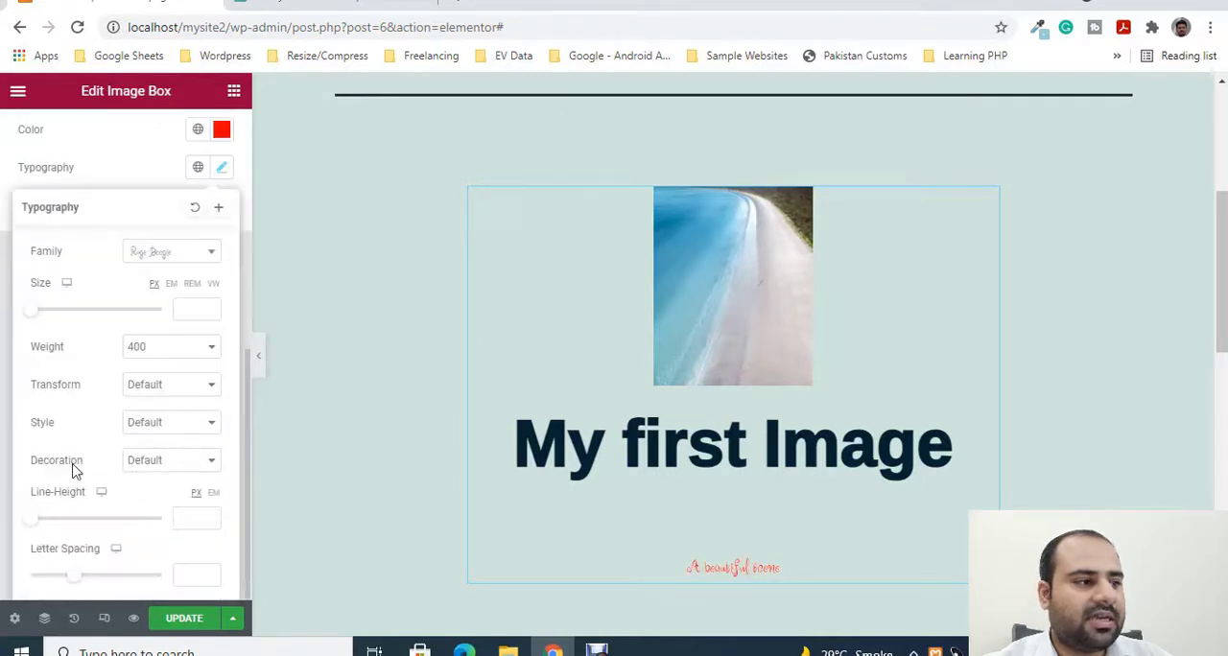
mouse_move(75, 321)
mouse_down()
mouse_move(101, 320)
mouse_move(82, 317)
mouse_up()
scroll(352, 346, down, 1)
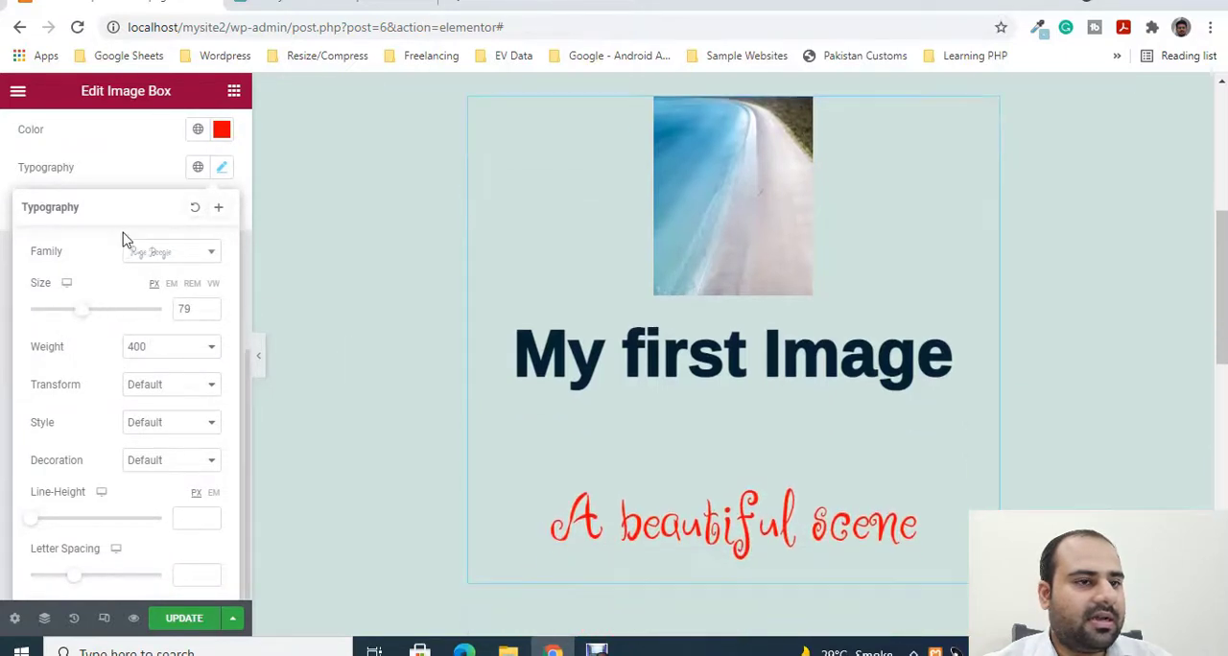
click(149, 184)
- Set the image box's vertical alignment to Middle and its content alignment to Justified
scroll(858, 408, up, 1)
scroll(844, 408, down, 2)
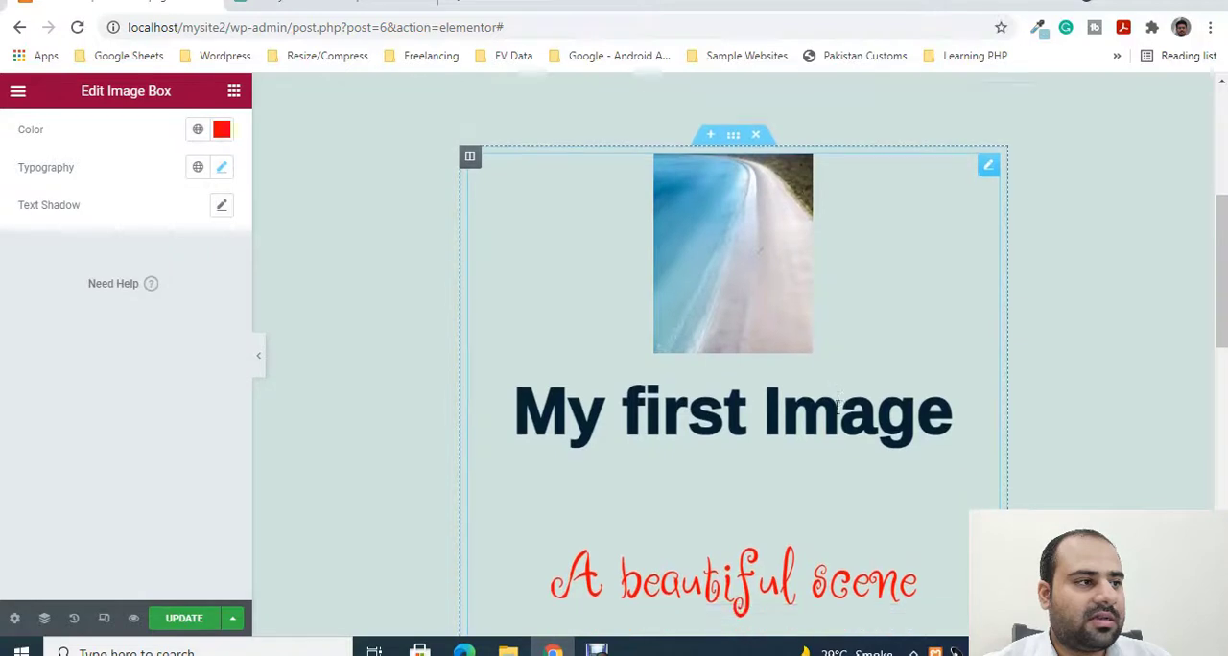
scroll(47, 332, up, 5)
scroll(672, 365, up, 1)
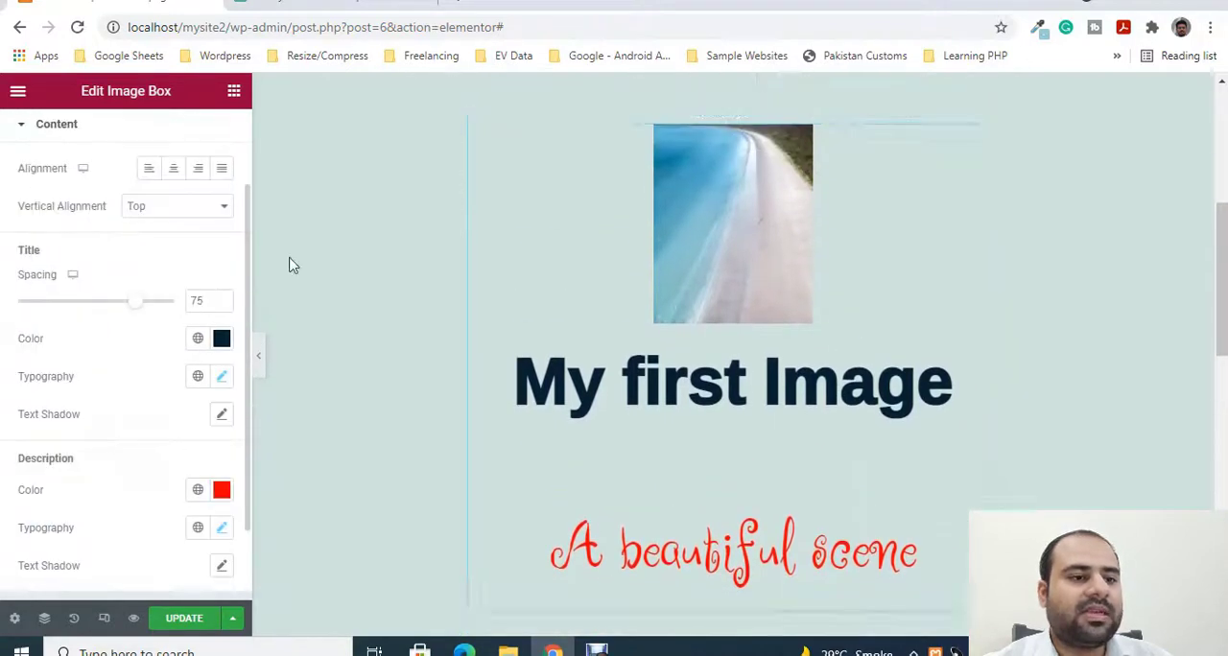
scroll(866, 450, down, 2)
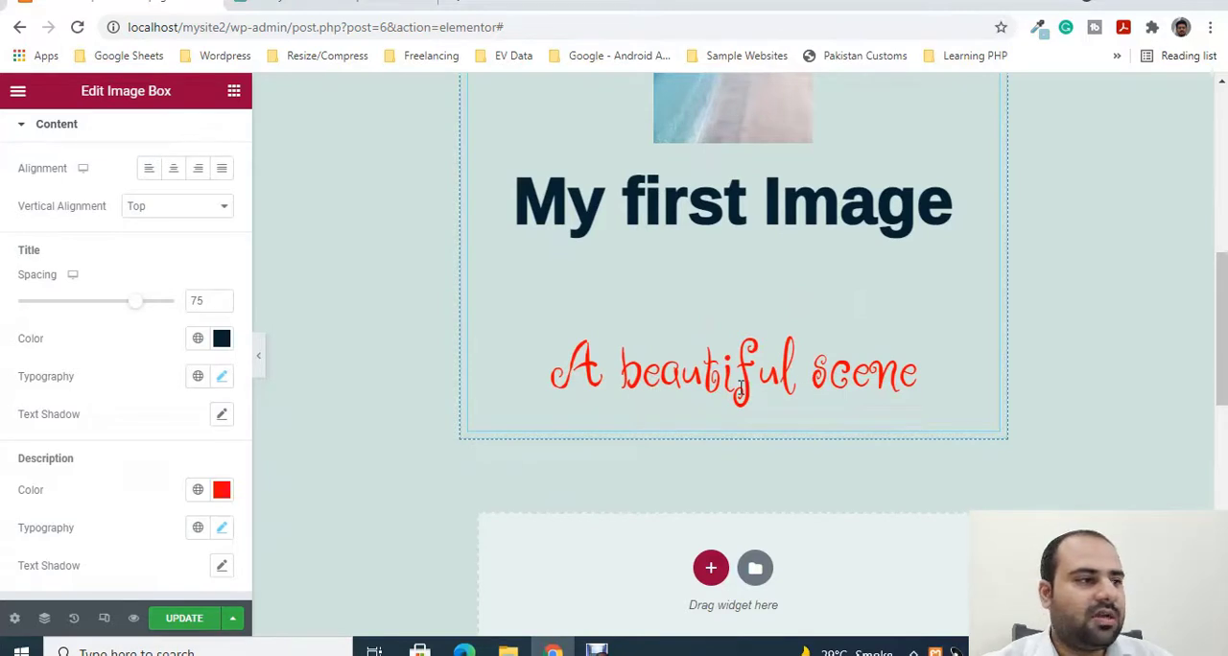
scroll(741, 387, up, 1)
click(207, 211)
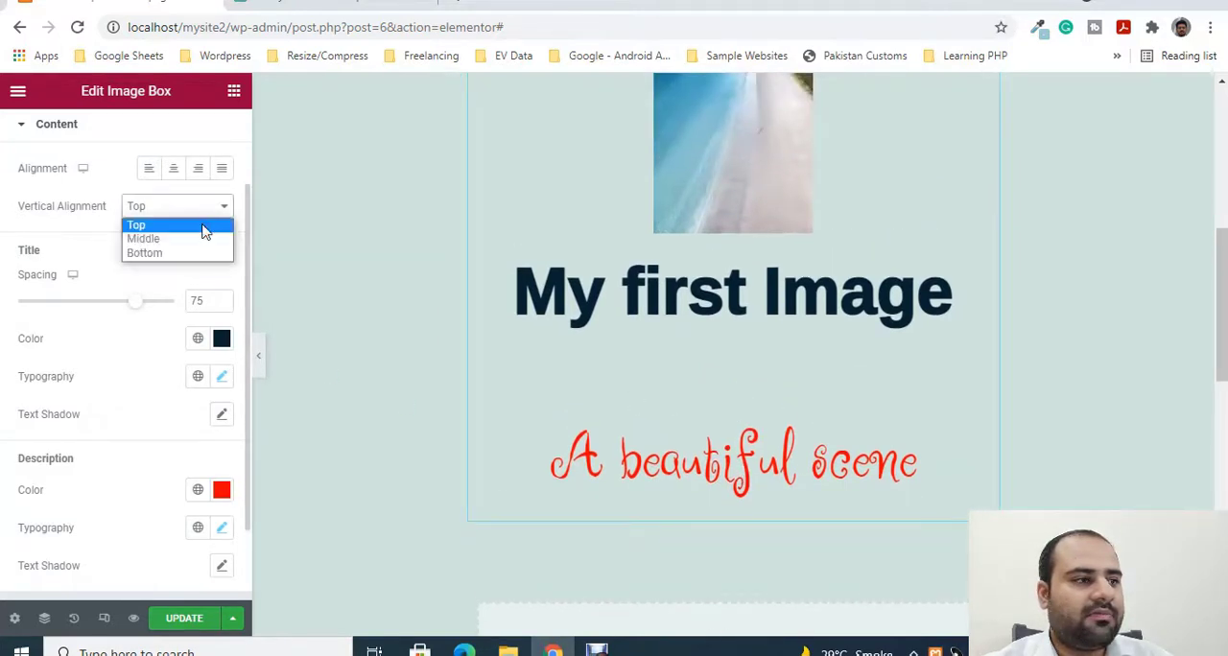
click(188, 237)
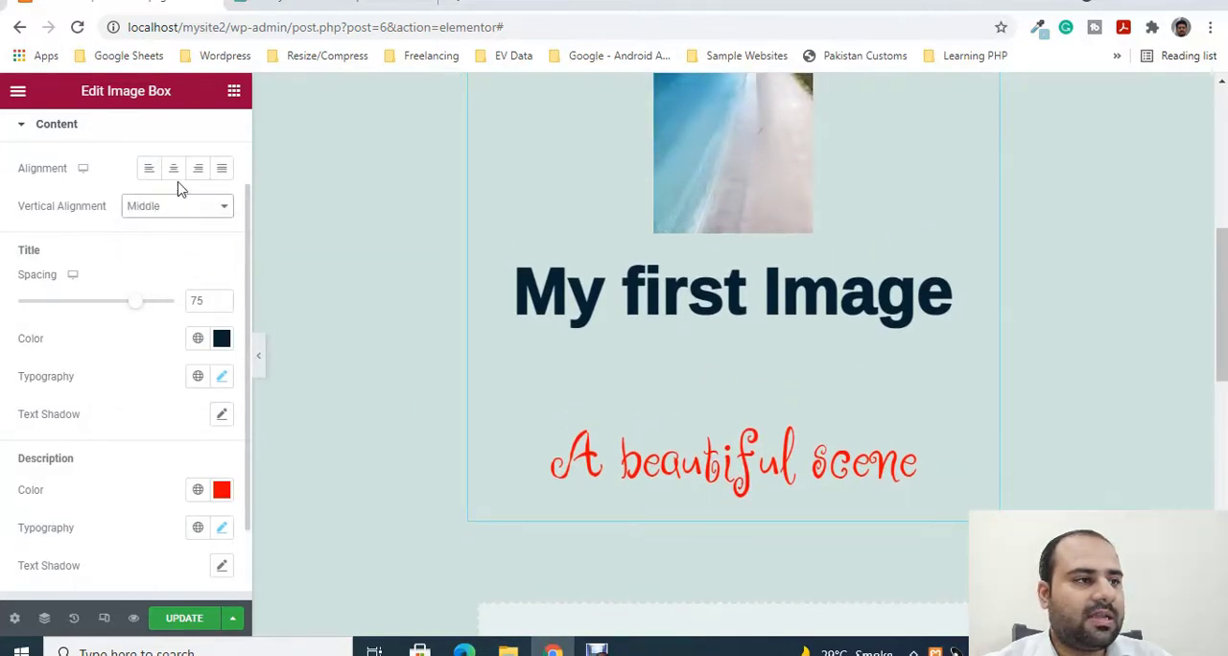
click(218, 172)
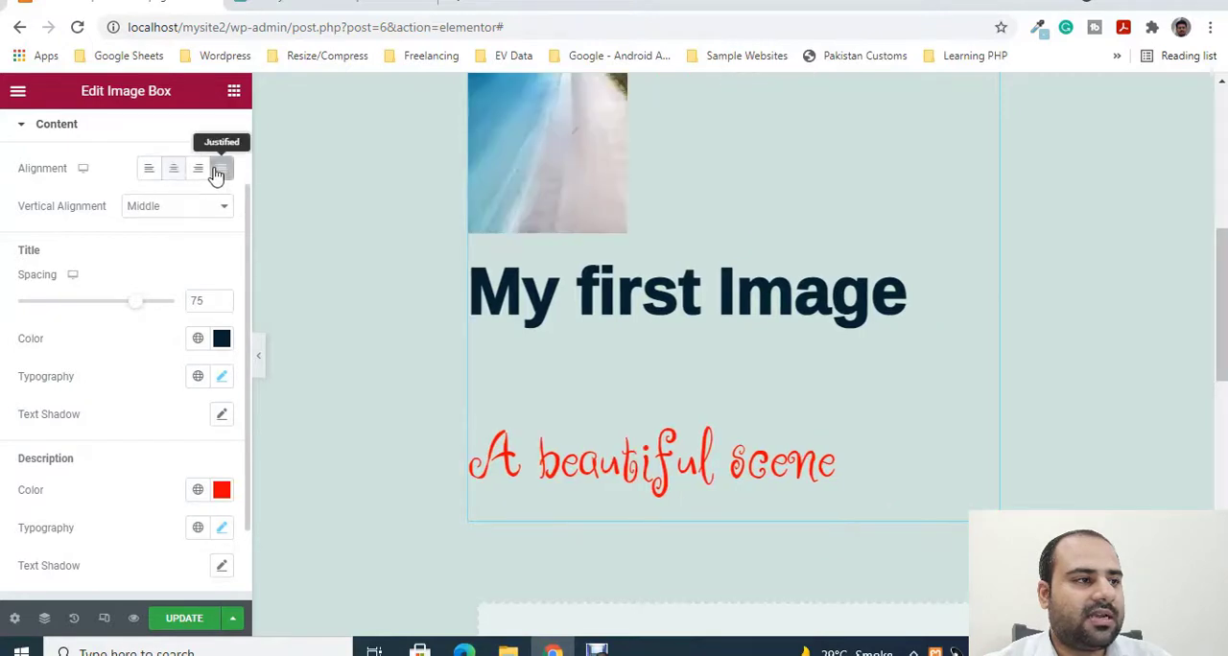
- Try the Left and Center alignments on the image box content and settle on Right
click(150, 171)
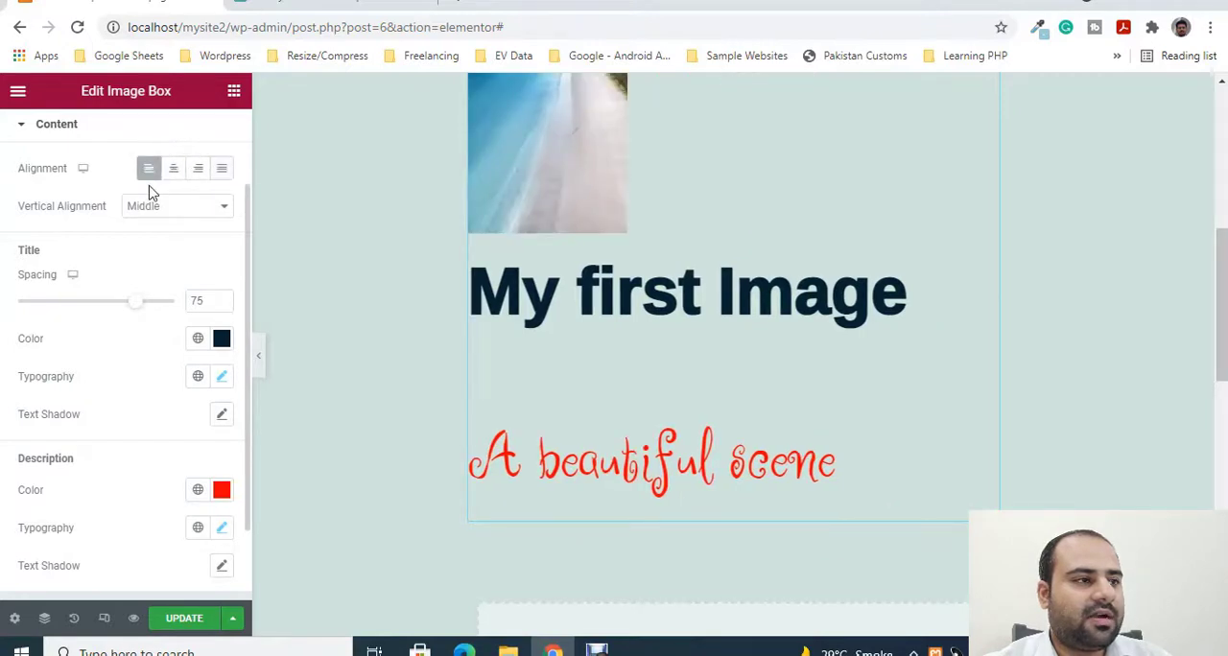
click(173, 171)
click(198, 172)
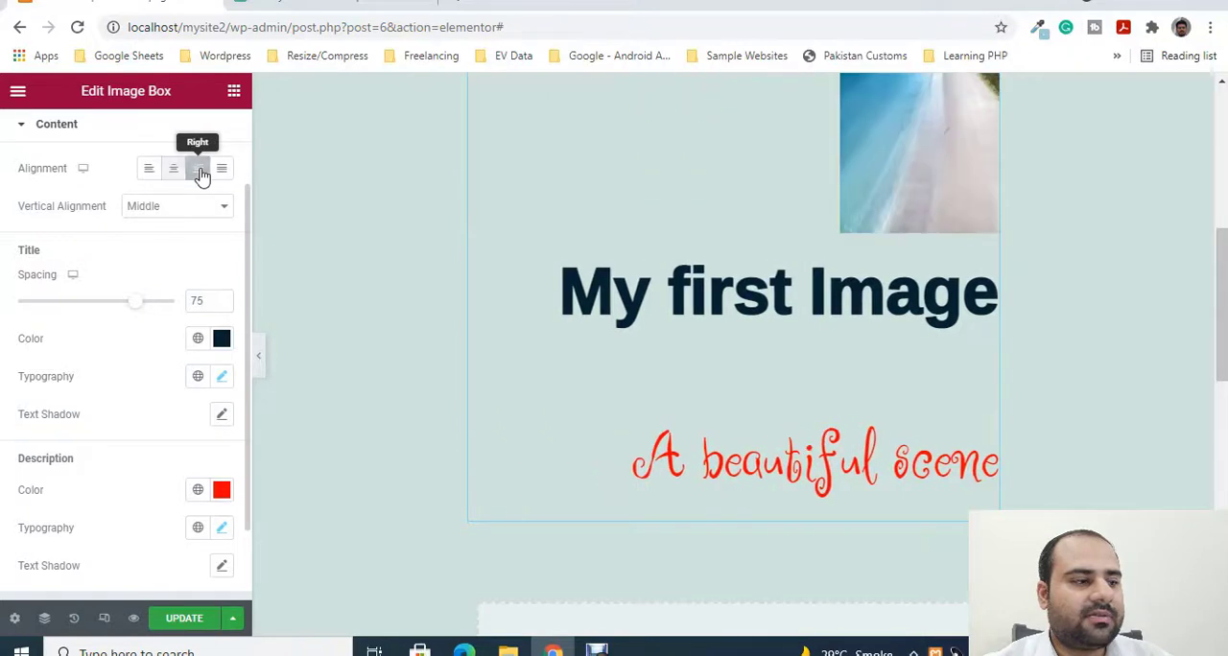
scroll(764, 403, up, 2)
scroll(735, 412, down, 2)
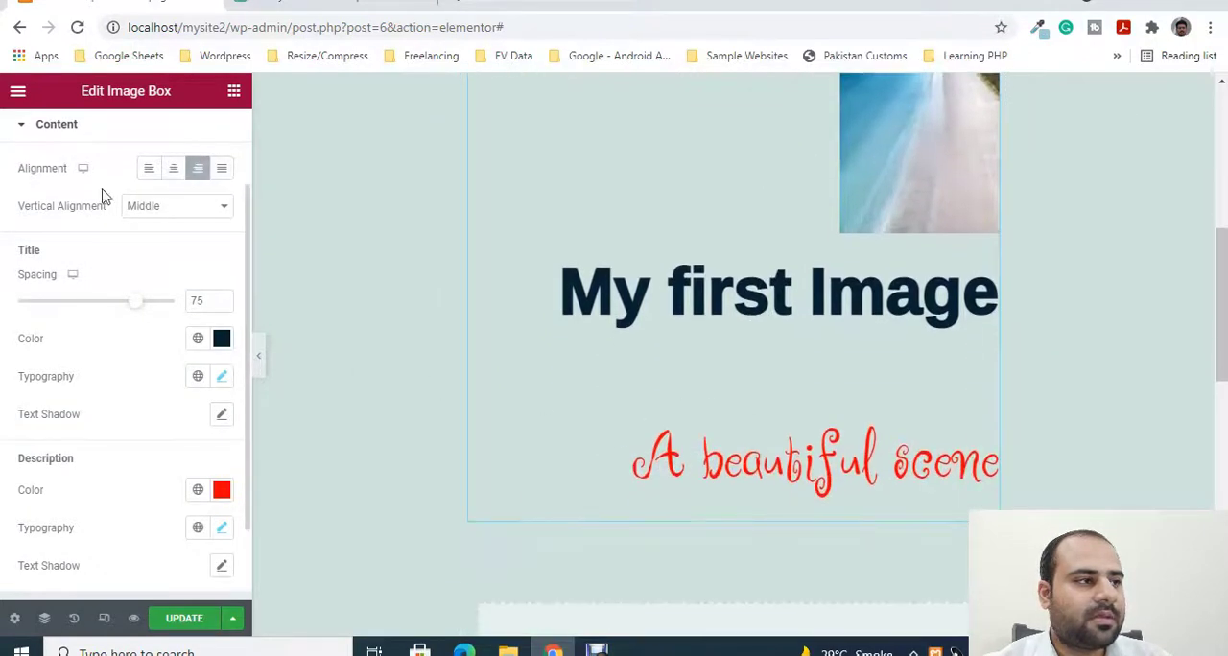
- Add an Icon Box widget below the image box and change its icon to Store alt
click(17, 111)
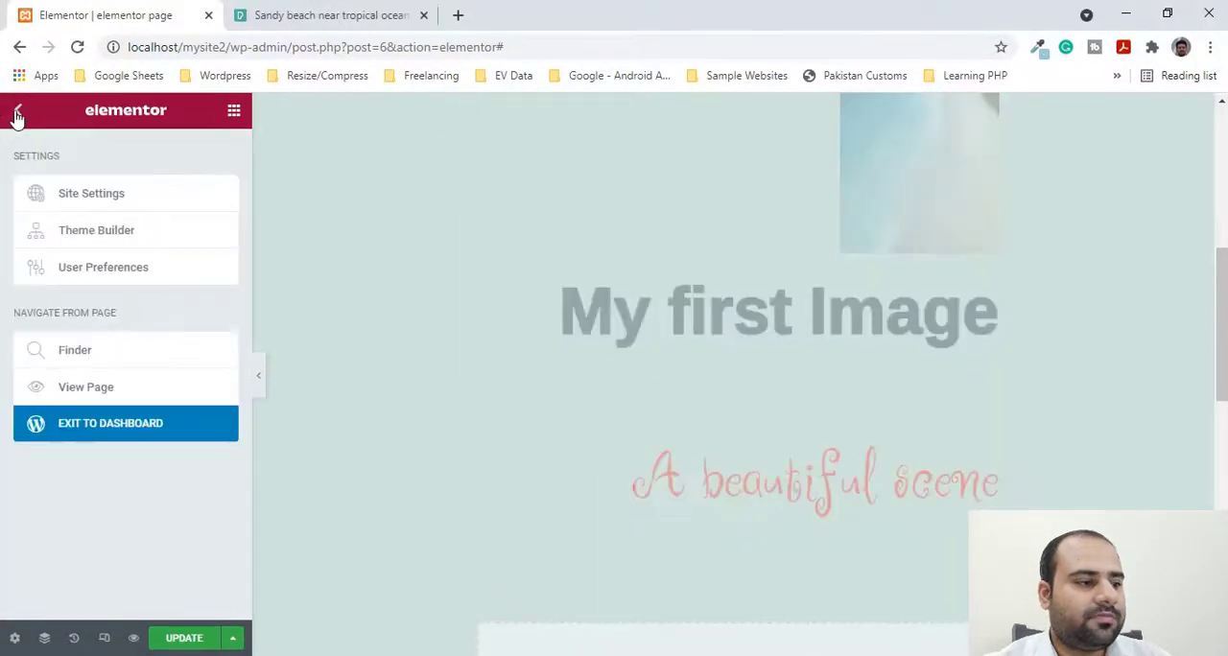
click(18, 111)
scroll(869, 422, down, 4)
scroll(115, 419, down, 12)
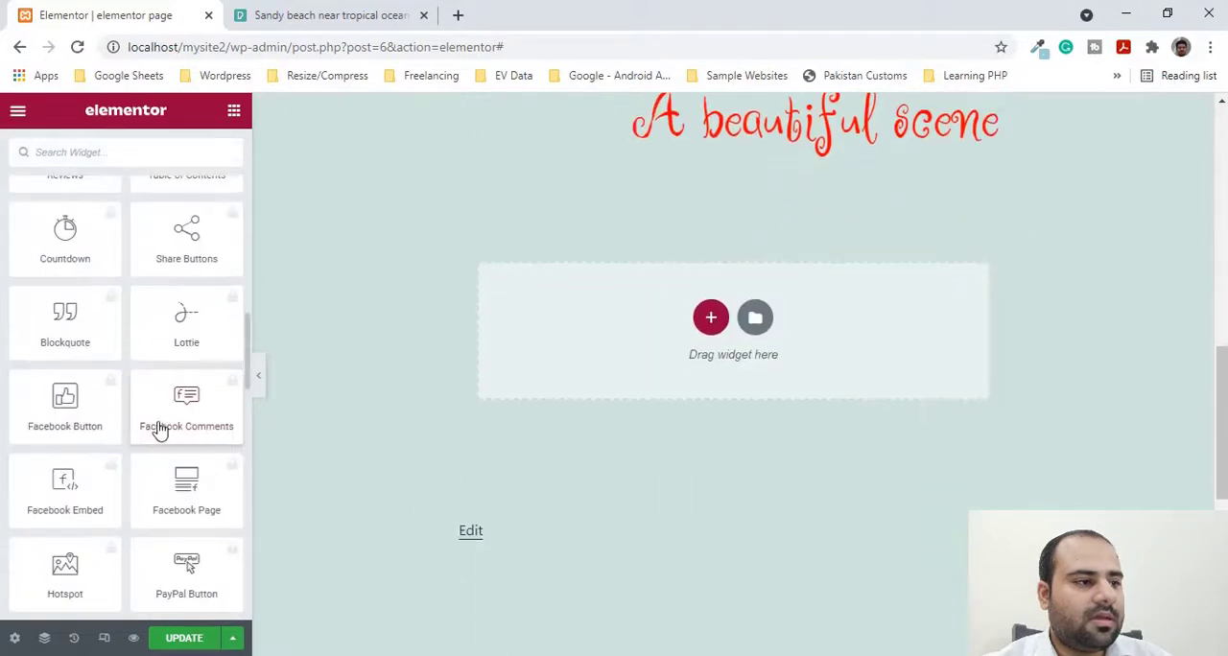
scroll(196, 493, down, 1)
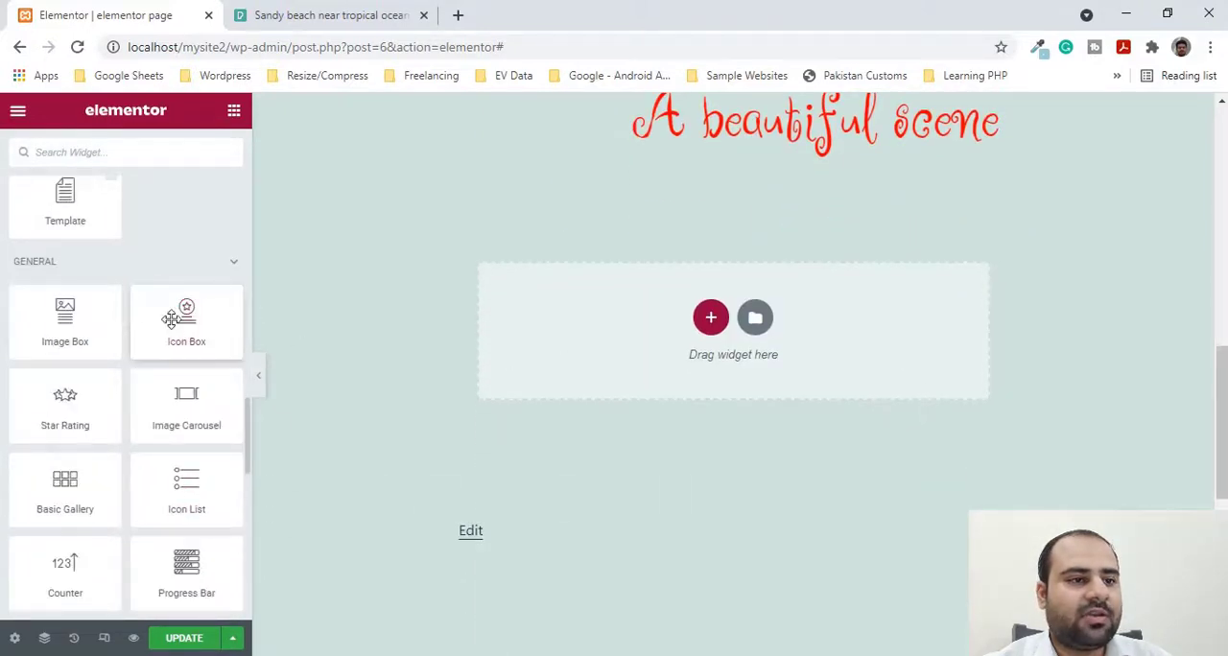
drag(170, 320, 617, 311)
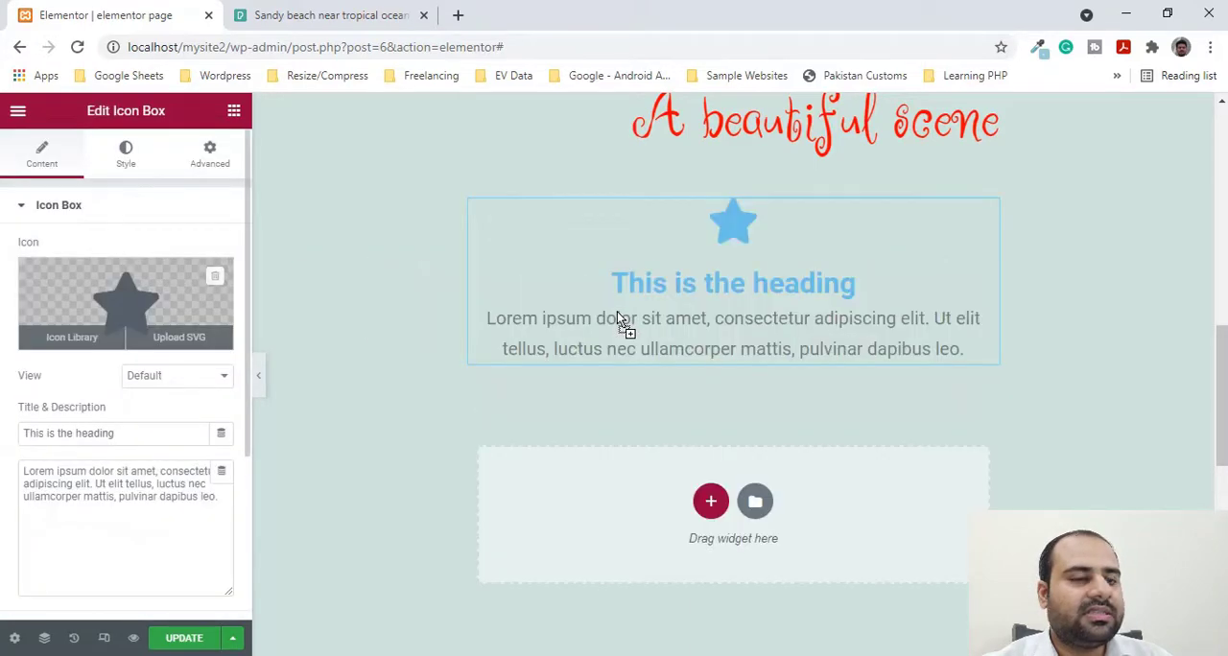
click(125, 293)
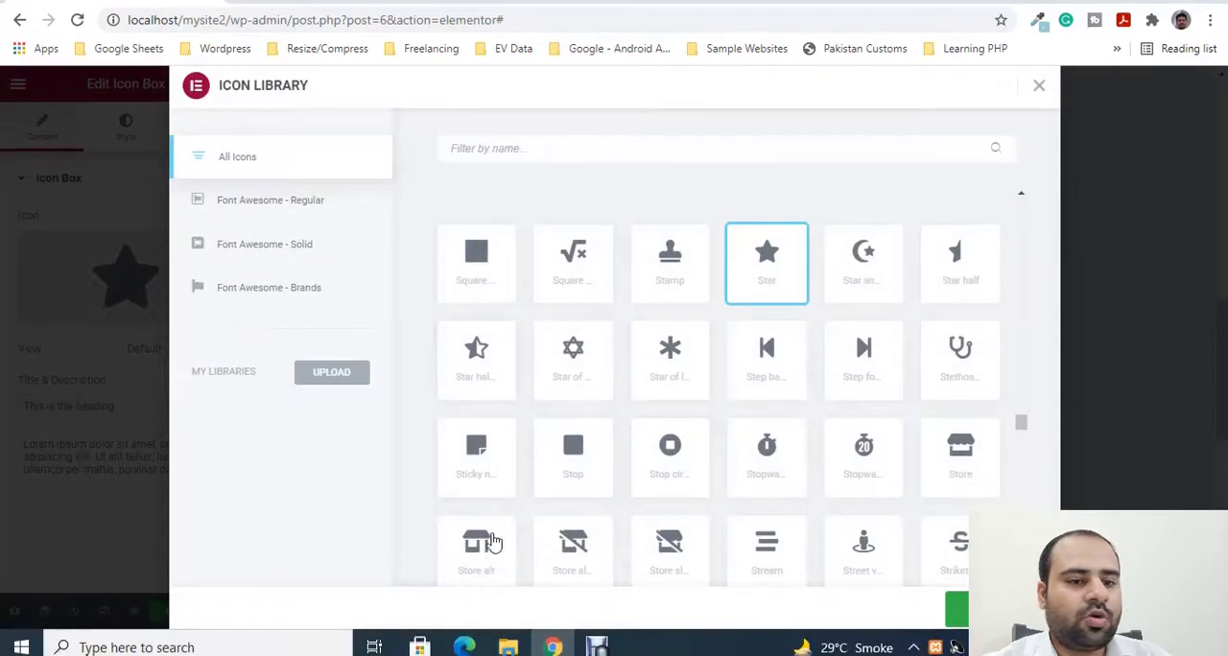
click(476, 575)
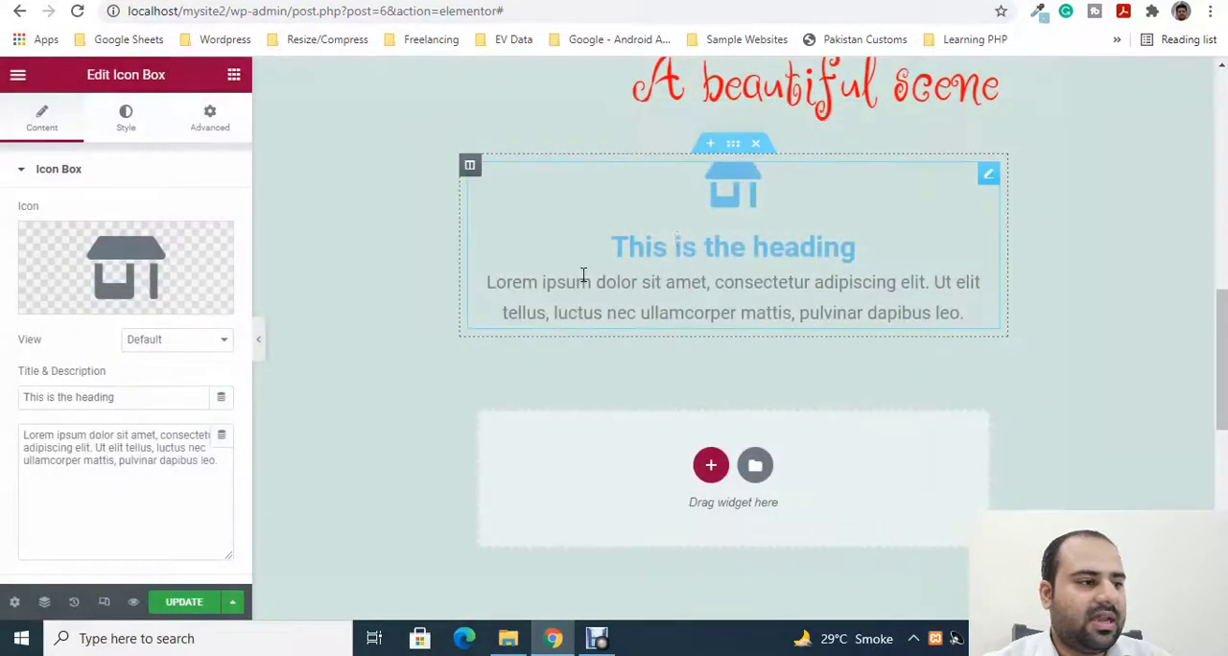
- Replace the icon box's title with "Welcome to my store"
drag(156, 397, 5, 384)
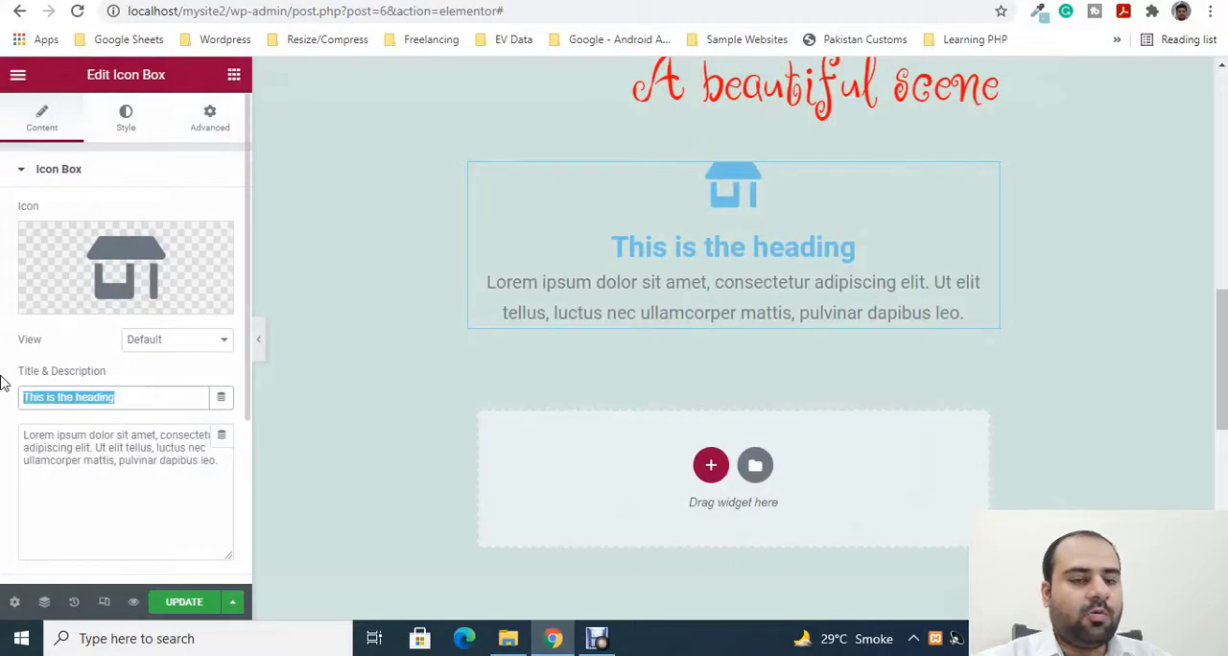
text(Wle)
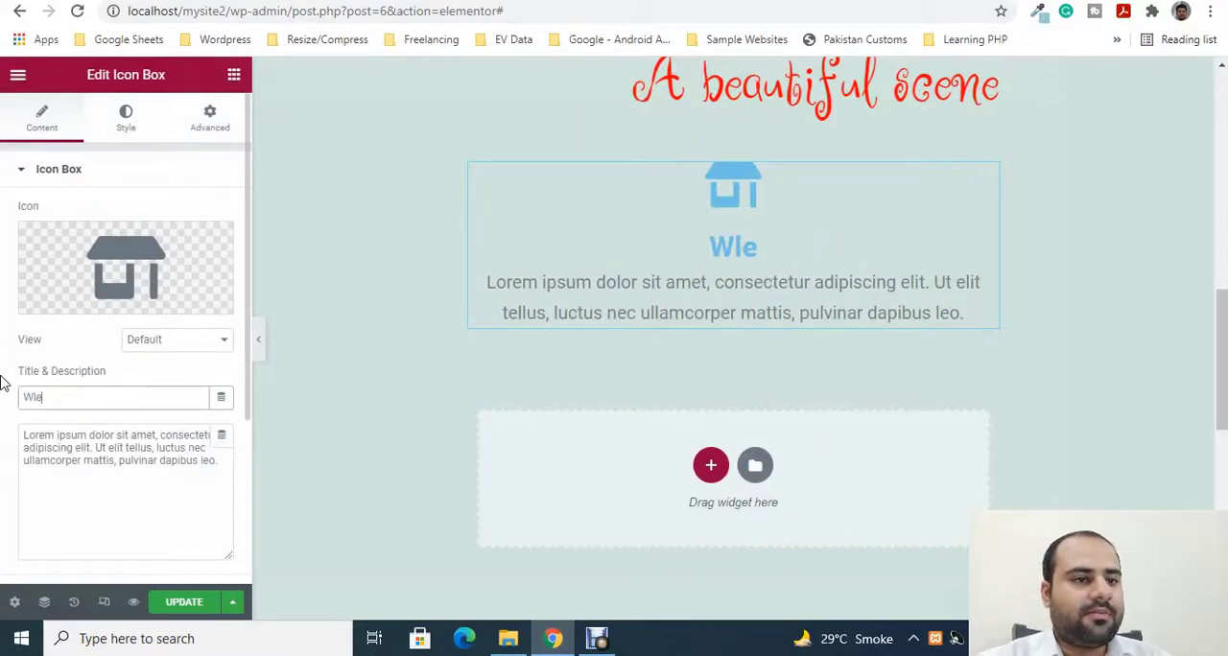
key(BackSpace)
key(BackSpace)
text(elcome t)
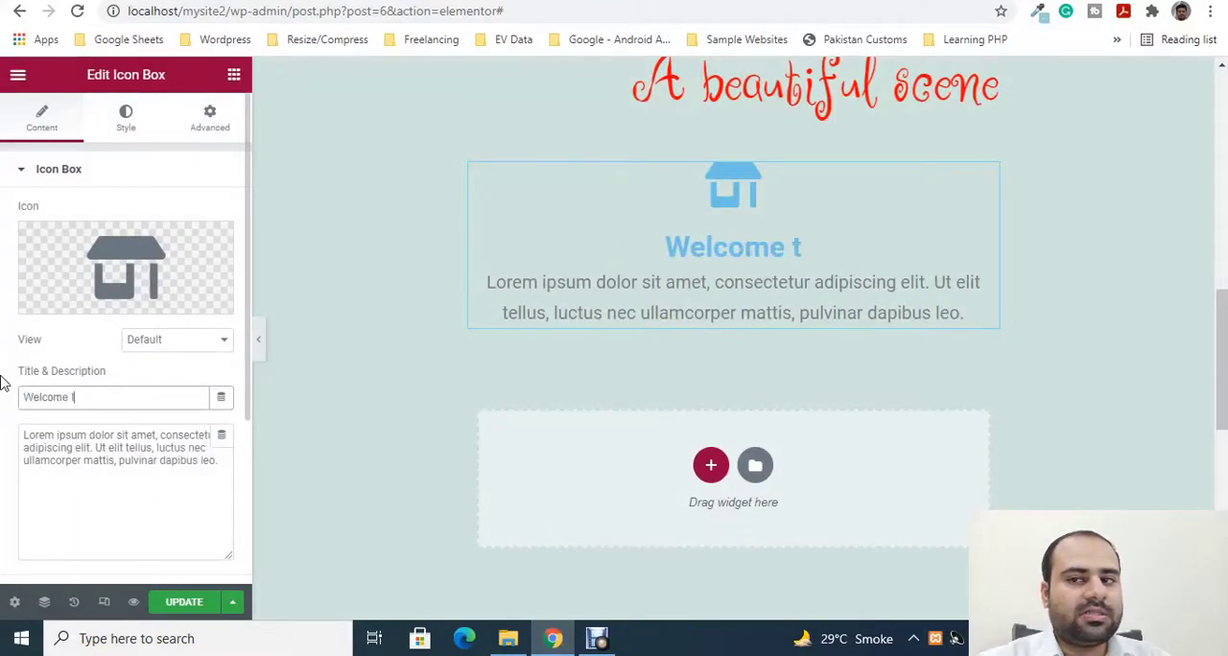
text(o my store)
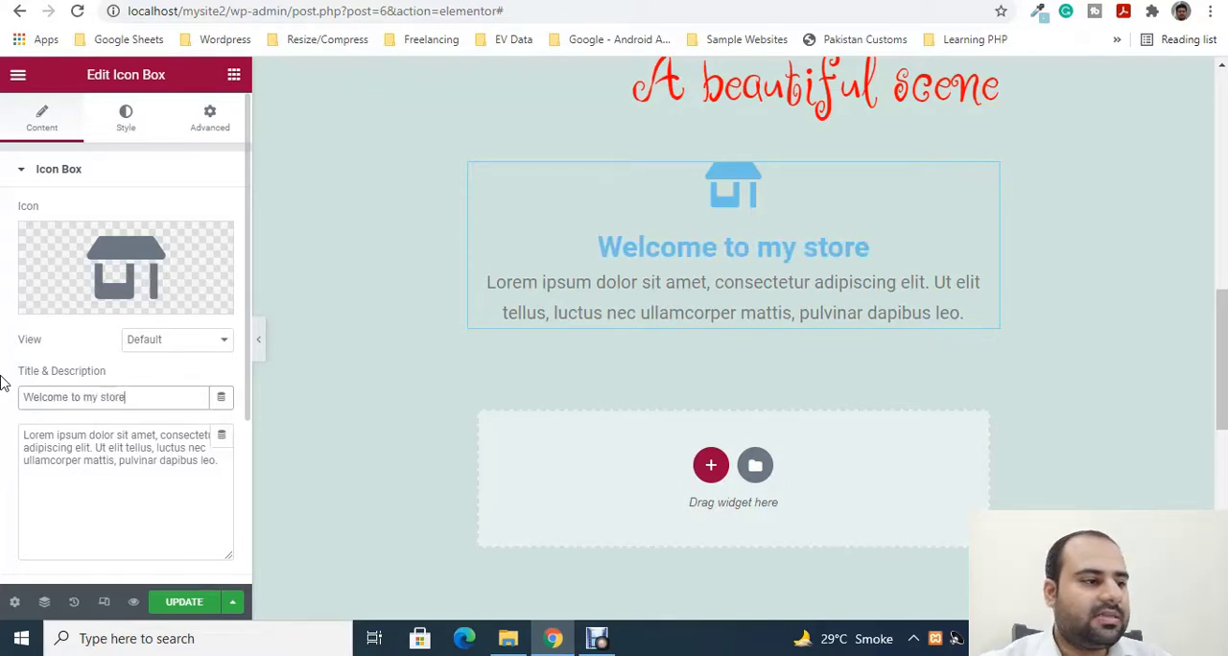
- Replace the icon box's description with "This is the text for my store"
click(192, 462)
key(ctrl+a)
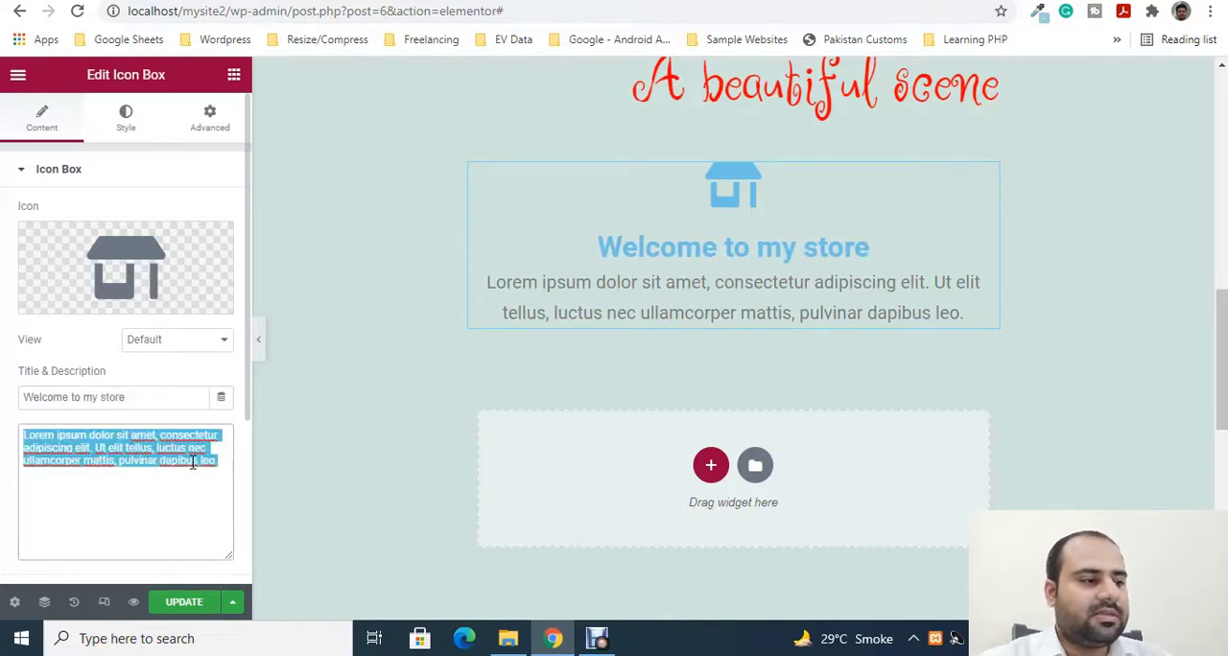
text(Th)
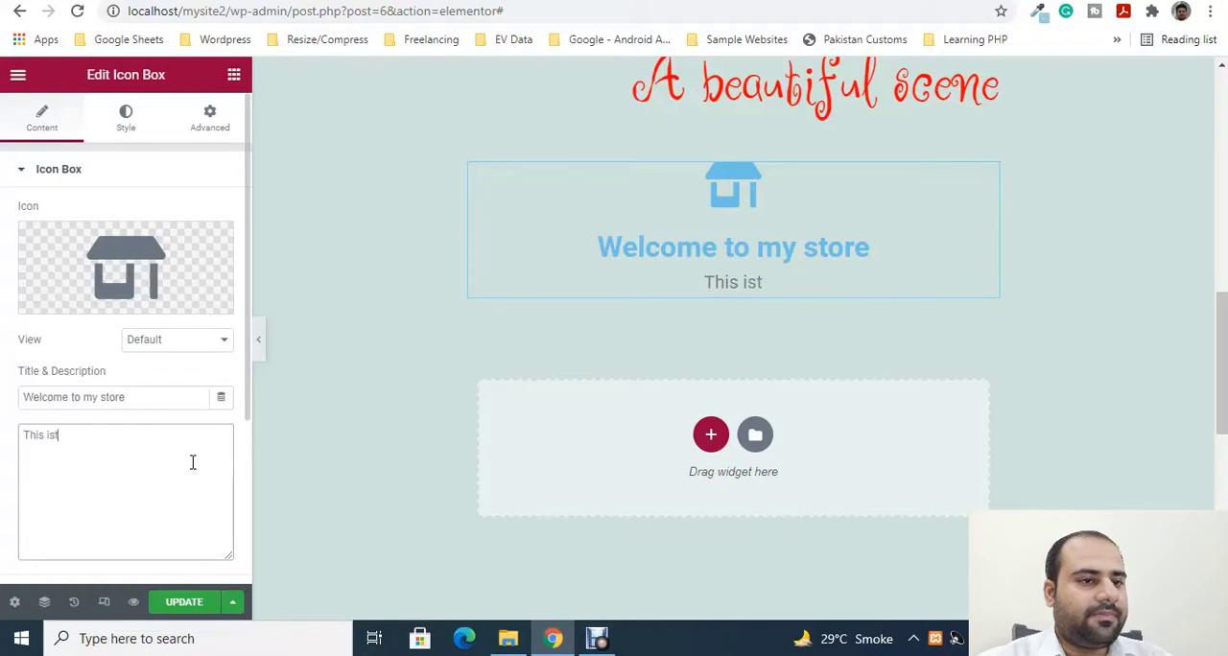
text(is is the )
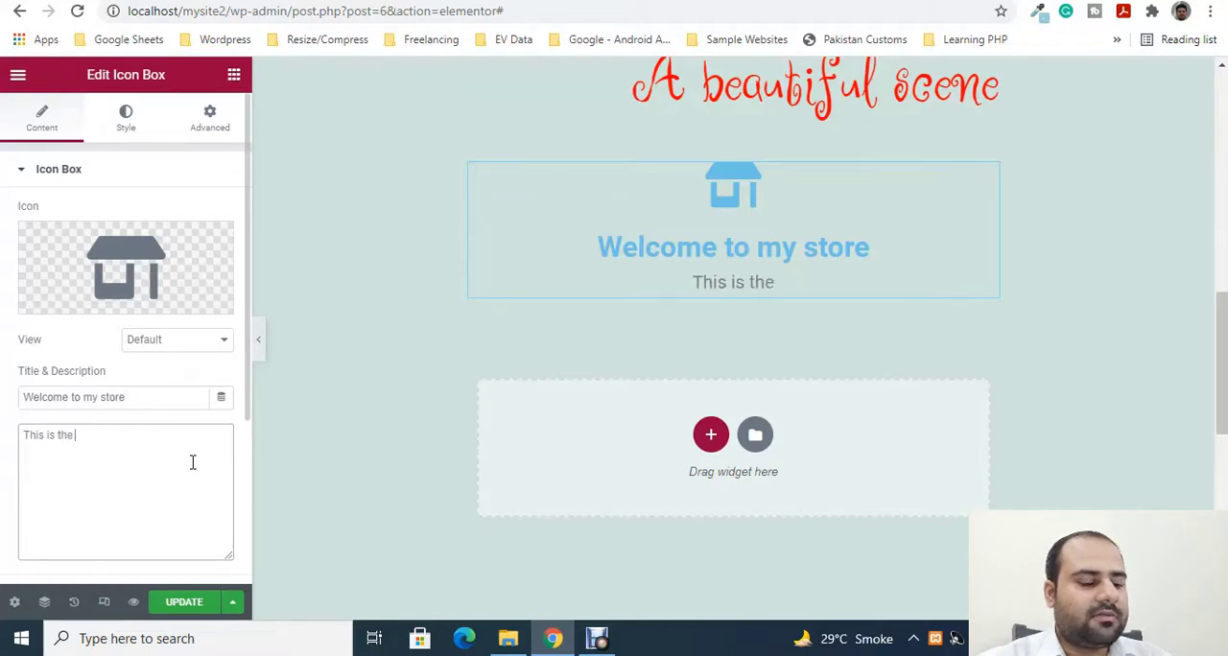
text(text for)
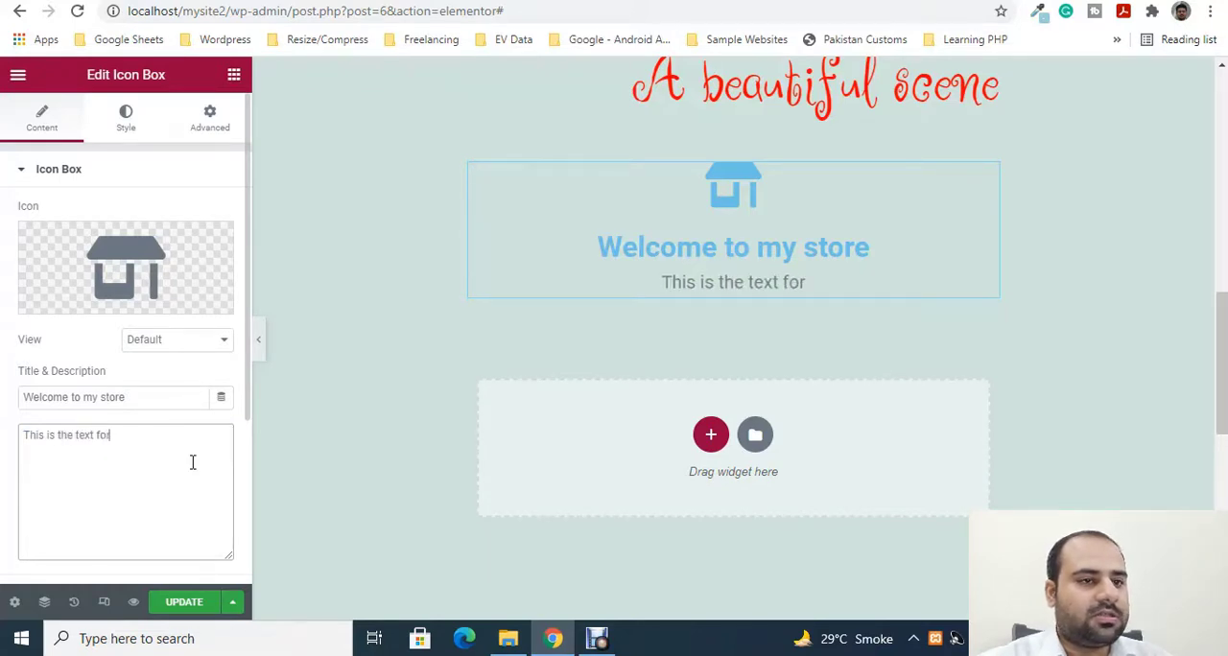
text( my store)
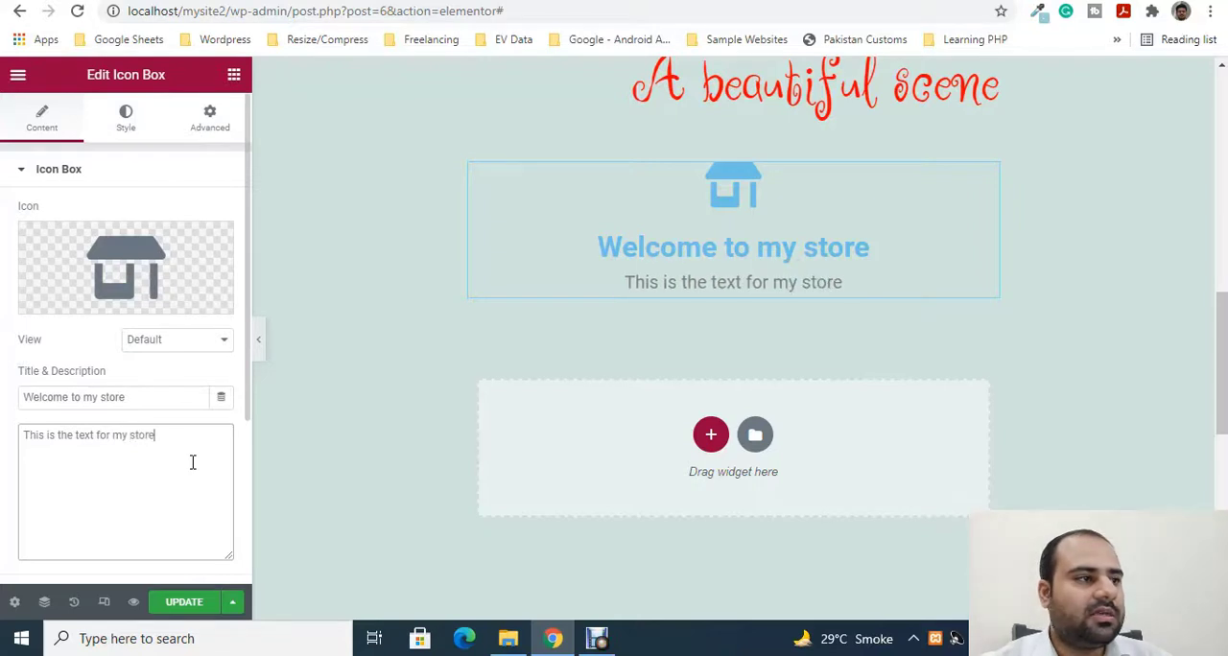
- Set the spacing below the icon box's title to 14
click(126, 123)
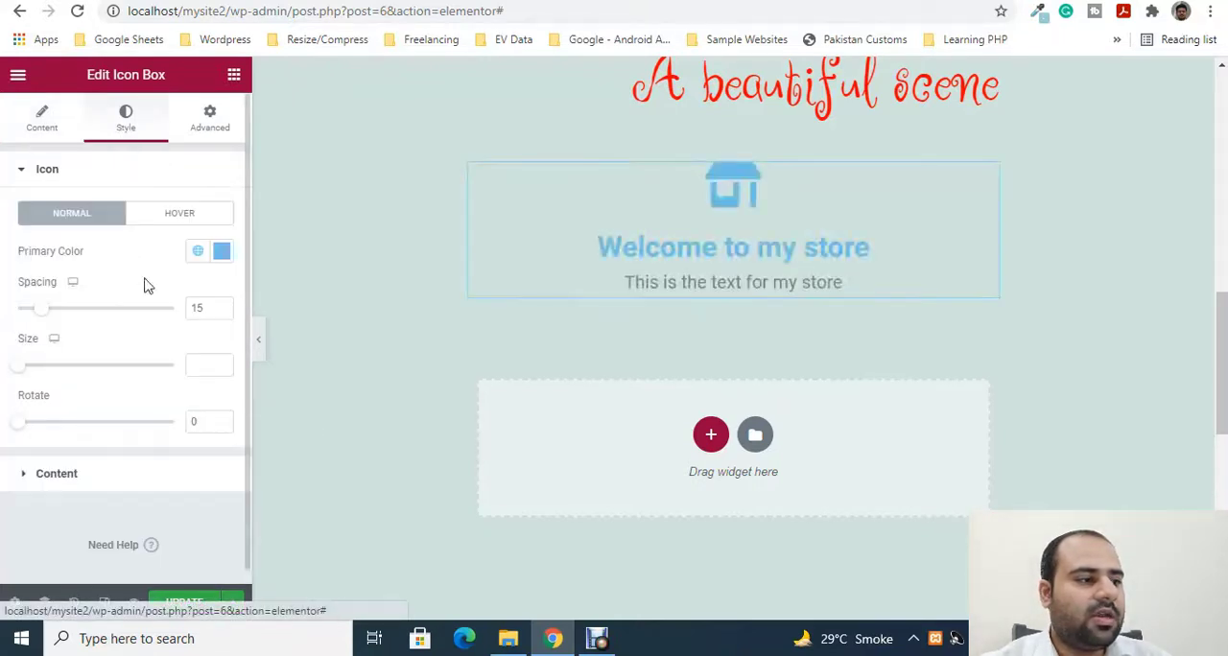
click(21, 477)
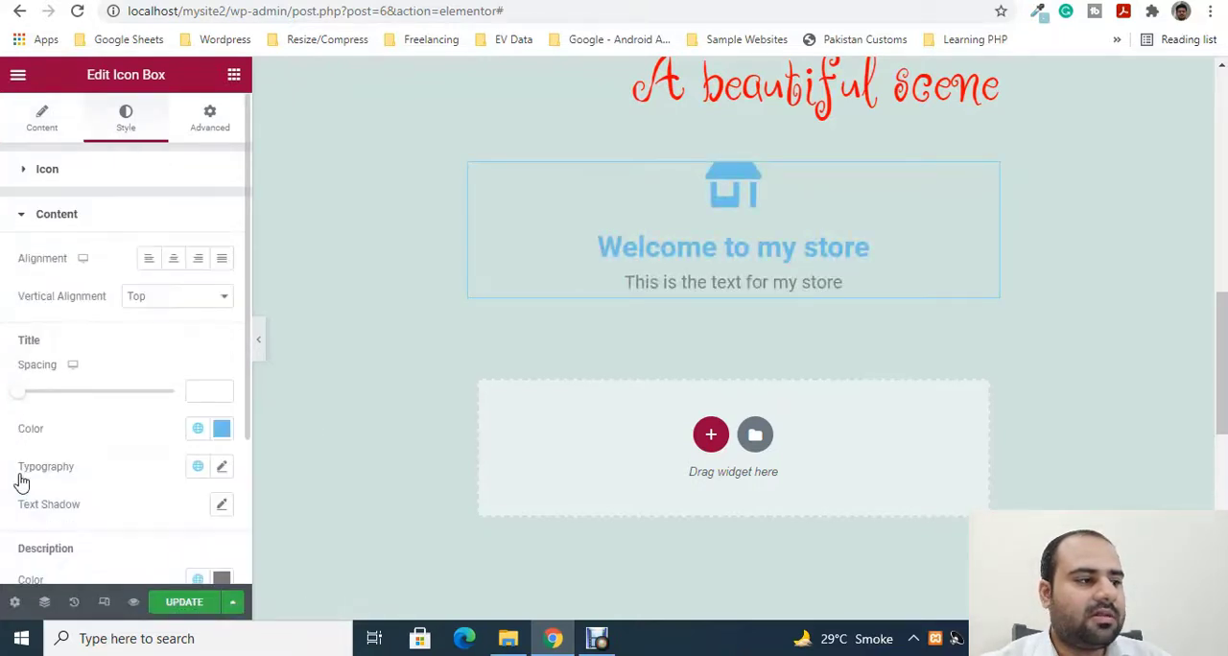
drag(23, 398, 44, 400)
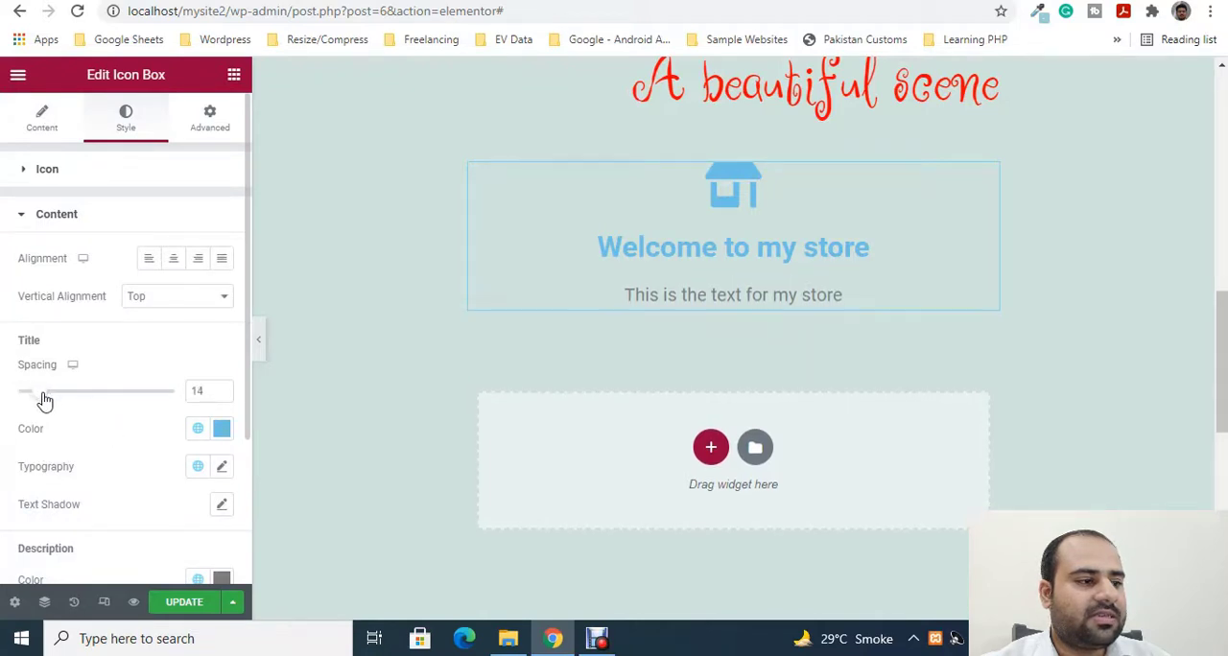
- Set the icon box title's text colour to a bright pinkish red
click(223, 429)
click(320, 189)
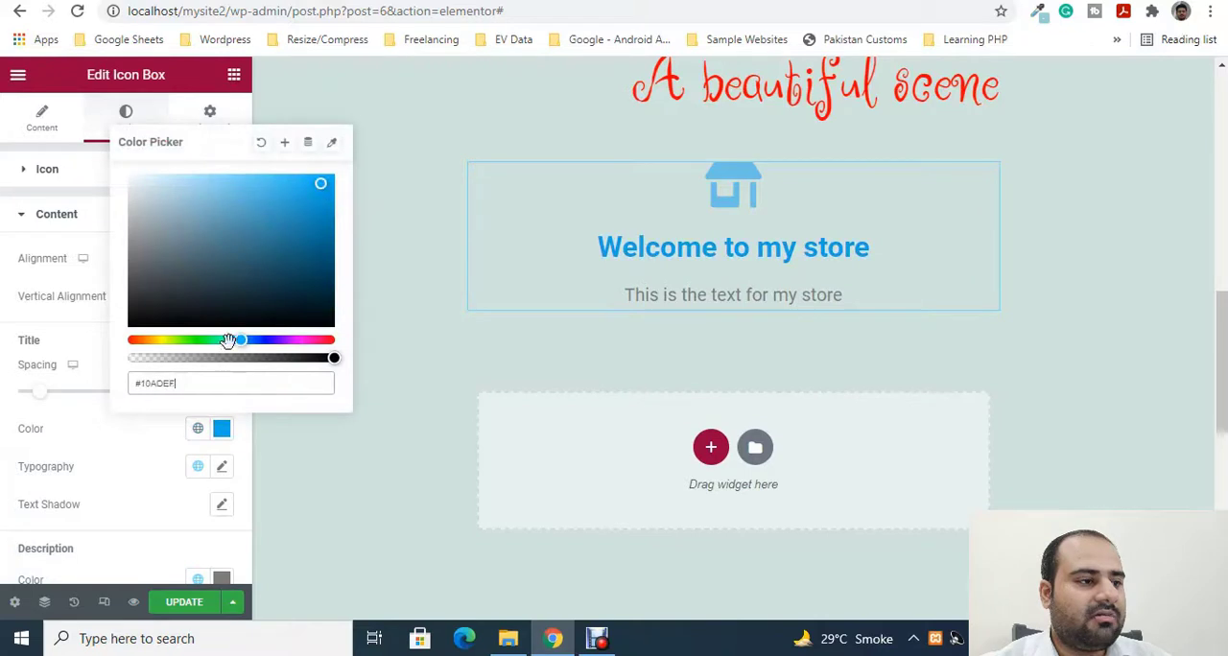
click(246, 297)
drag(249, 342, 326, 341)
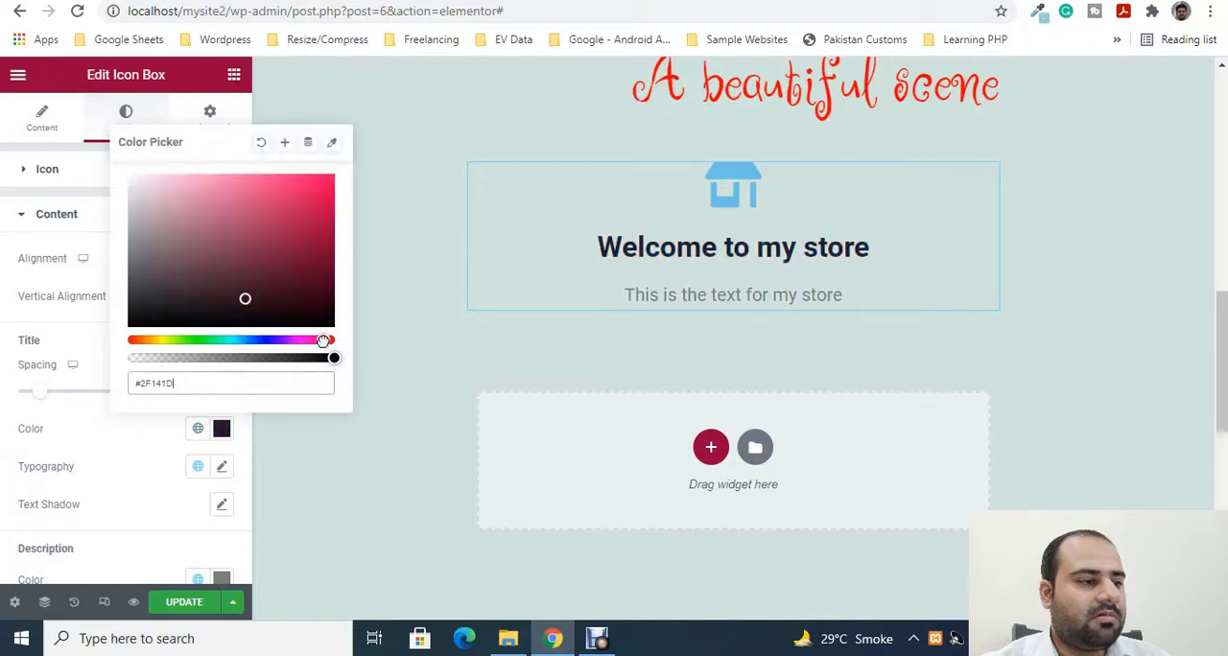
click(325, 202)
click(138, 444)
- Set the icon box title's font family to Rowdies
click(221, 468)
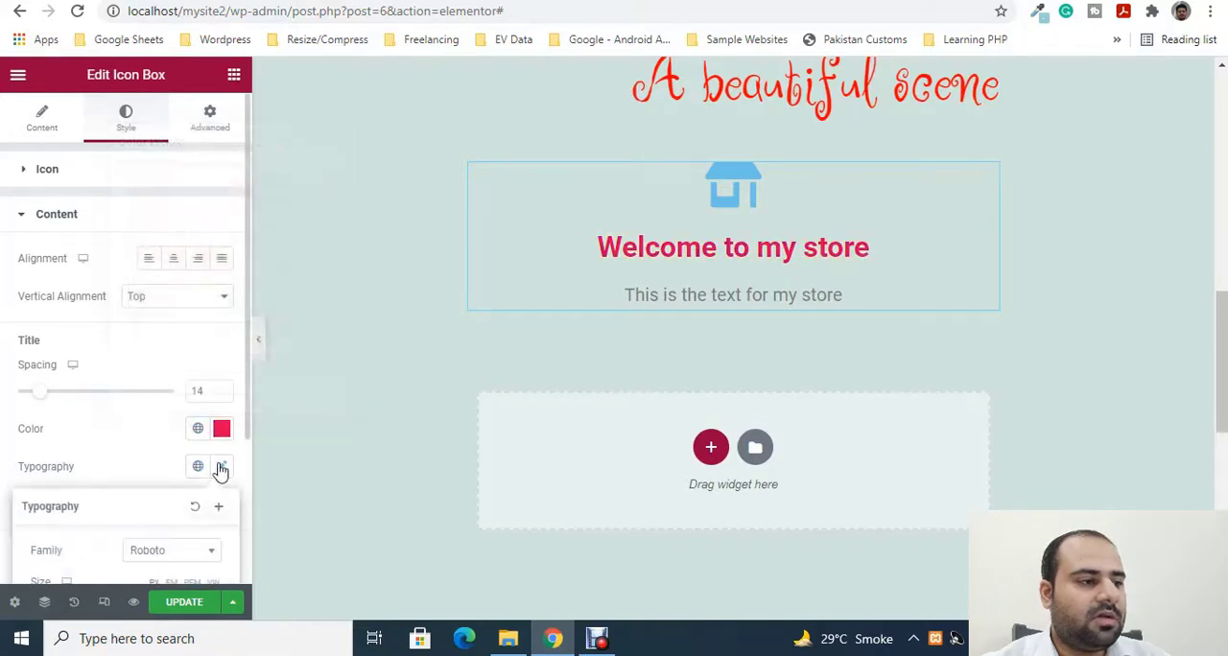
scroll(178, 432, down, 2)
click(168, 369)
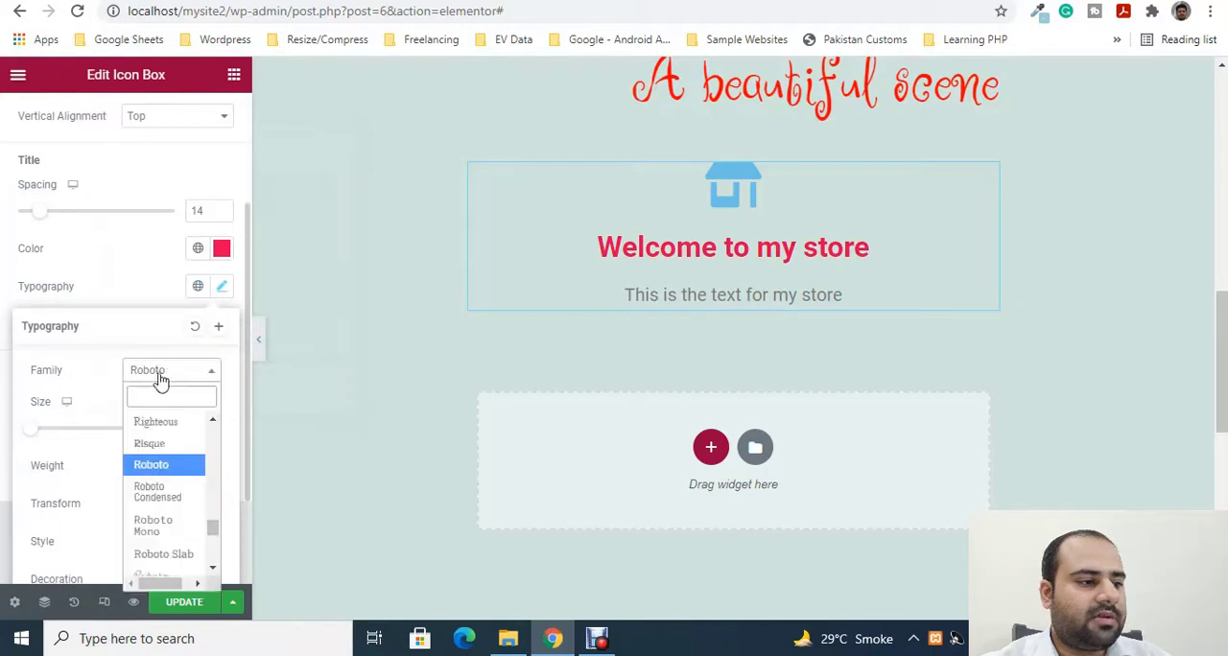
scroll(158, 523, down, 2)
click(159, 531)
click(118, 283)
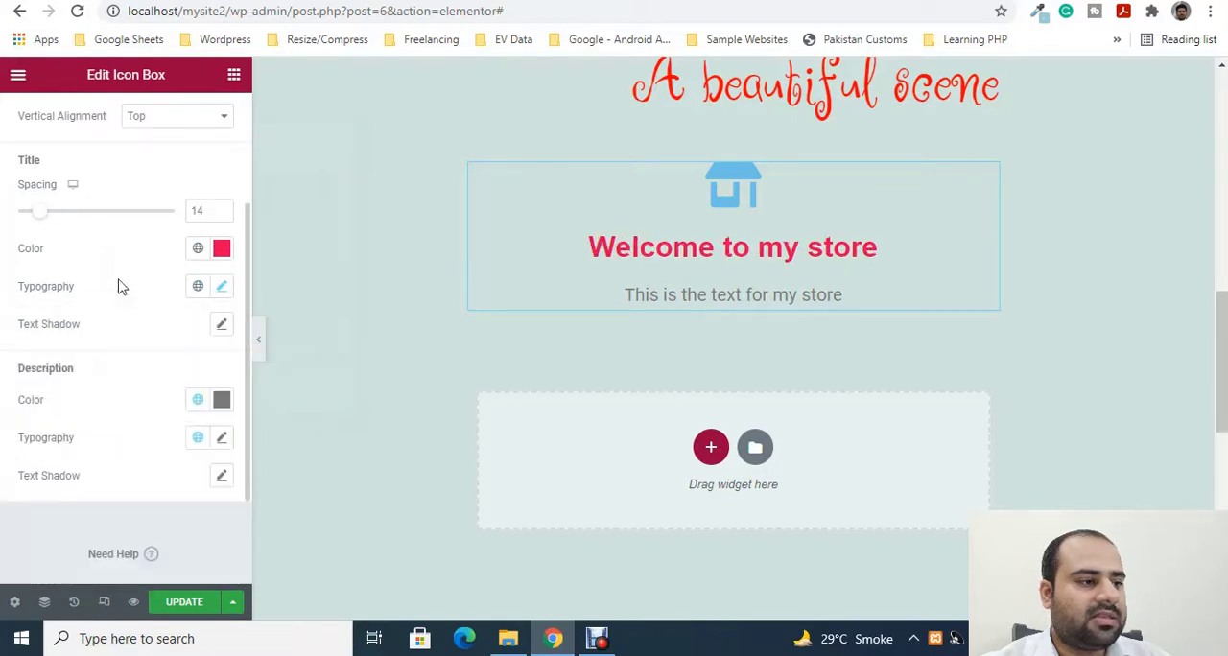
- Enlarge the icon box title's font size until the heading wraps onto two lines
click(222, 288)
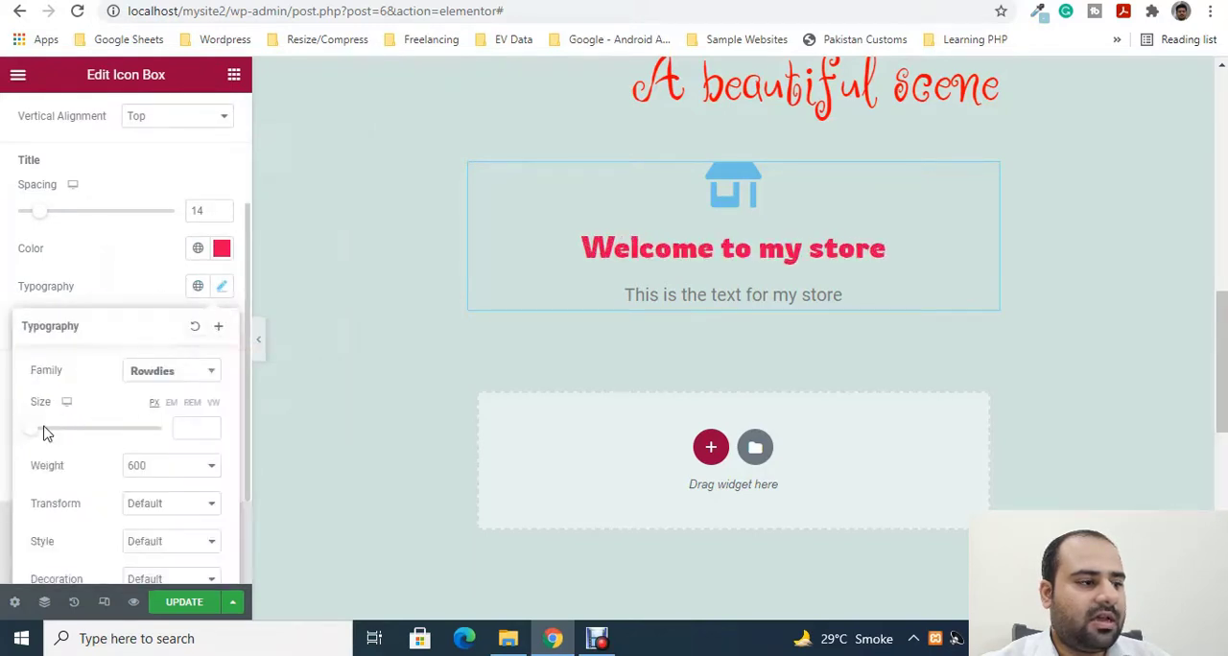
drag(36, 439, 85, 435)
click(121, 280)
- Set the icon box description's text colour to a dark green
scroll(179, 364, down, 1)
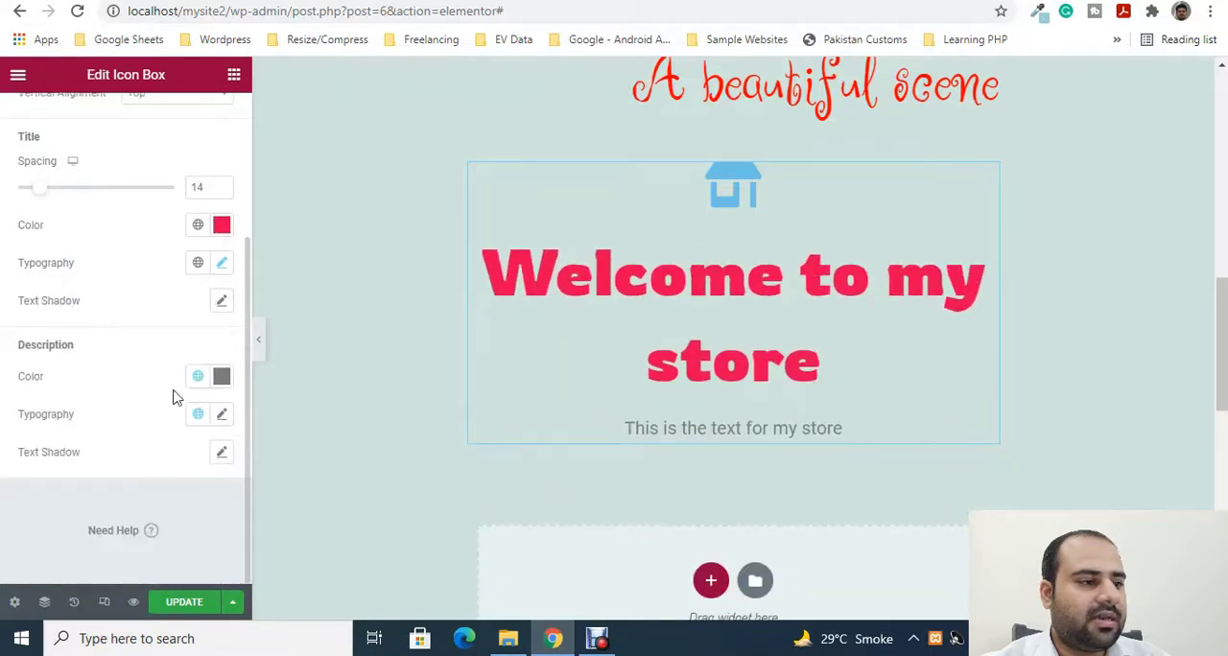
click(226, 381)
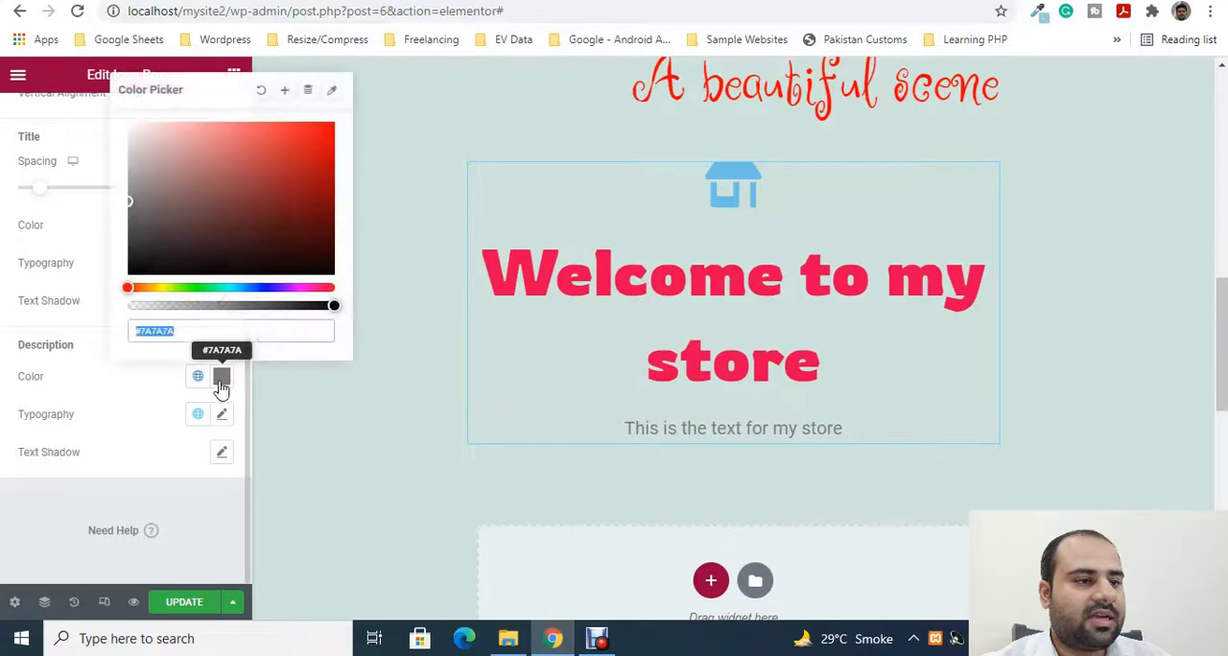
click(272, 182)
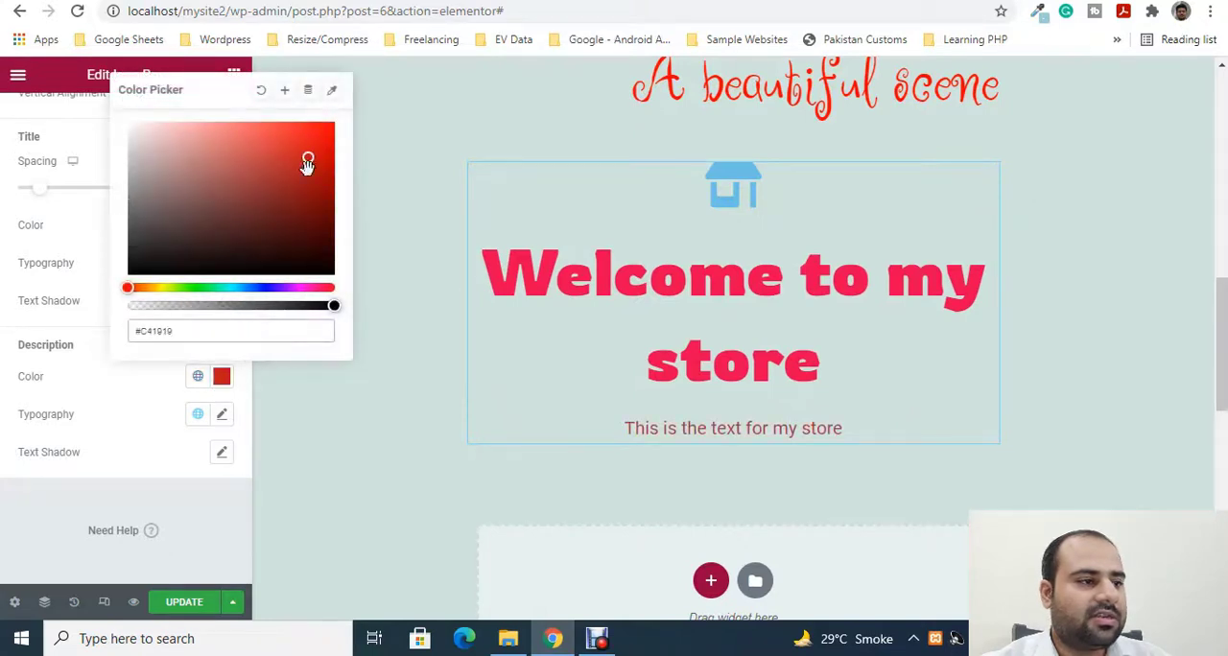
click(178, 287)
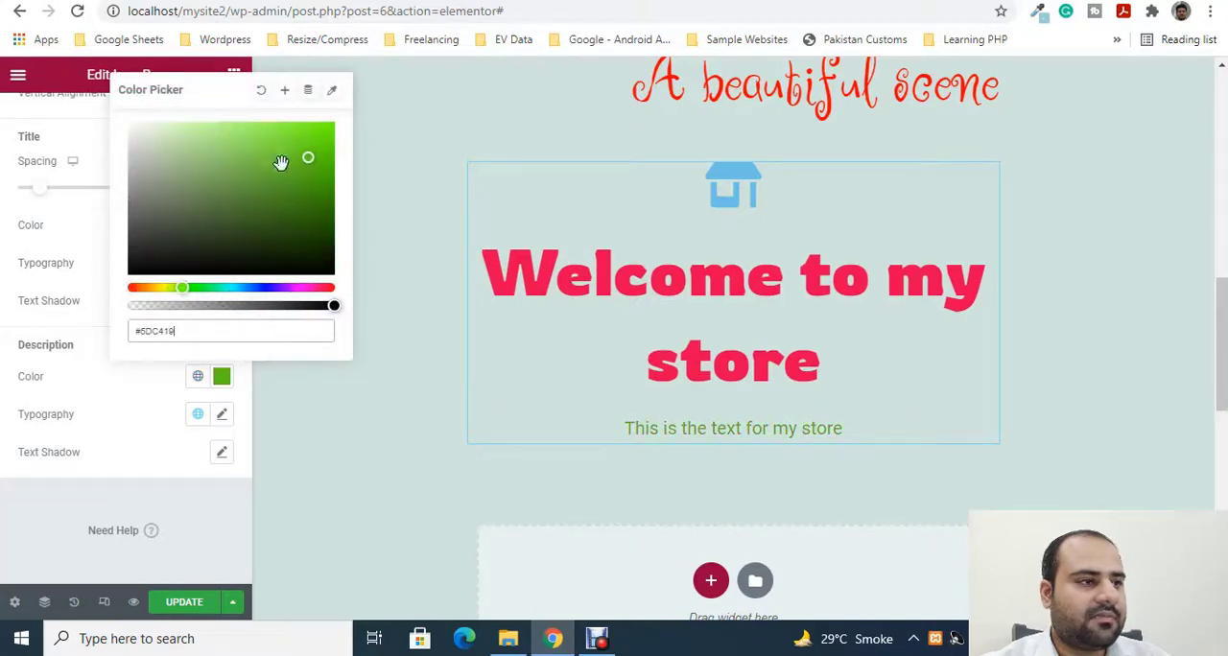
click(252, 137)
drag(255, 141, 335, 196)
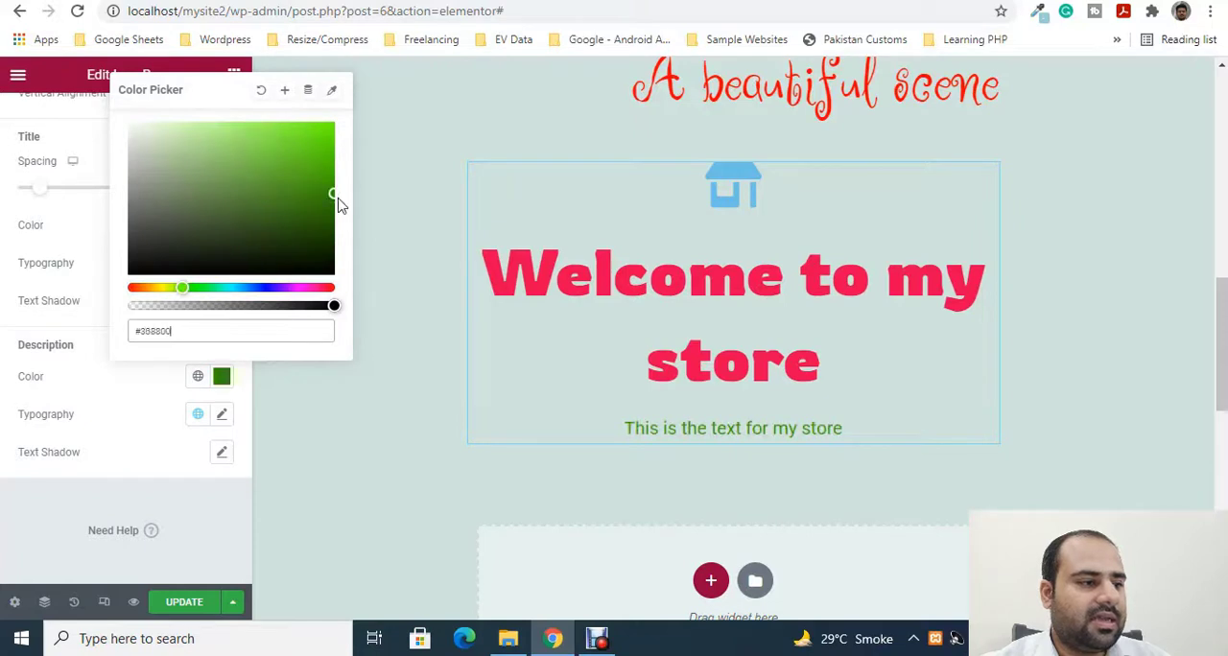
click(122, 411)
- Set the icon box description's font family to Red Hat Display
click(224, 416)
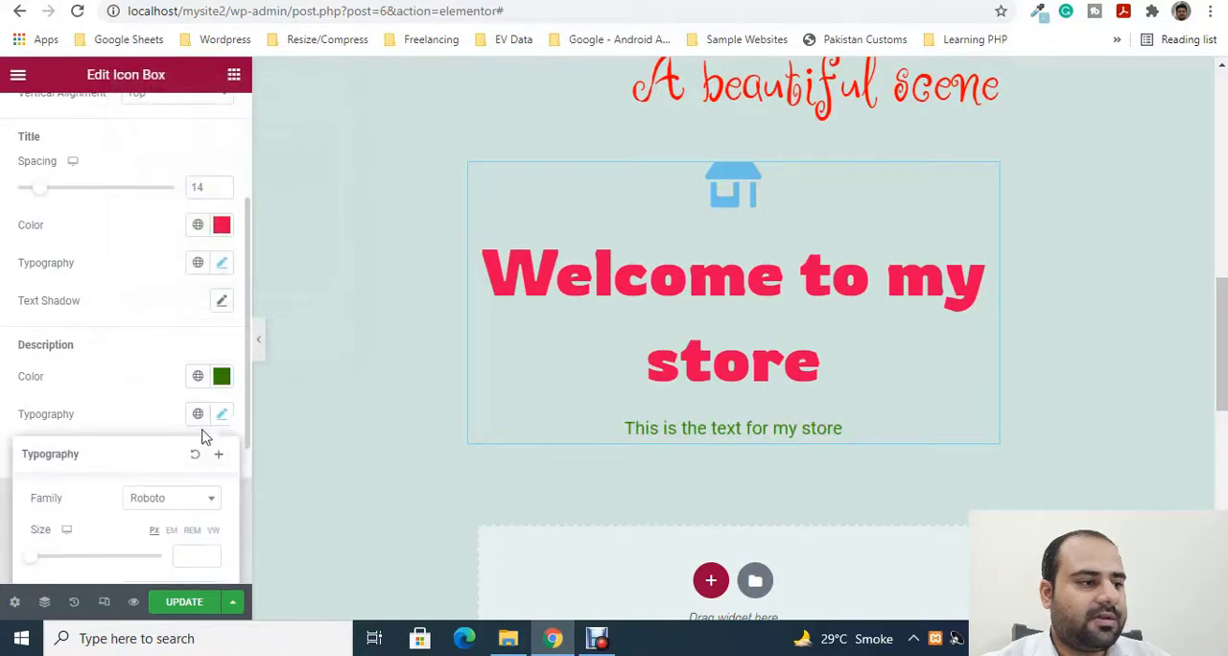
scroll(193, 436, down, 1)
click(170, 410)
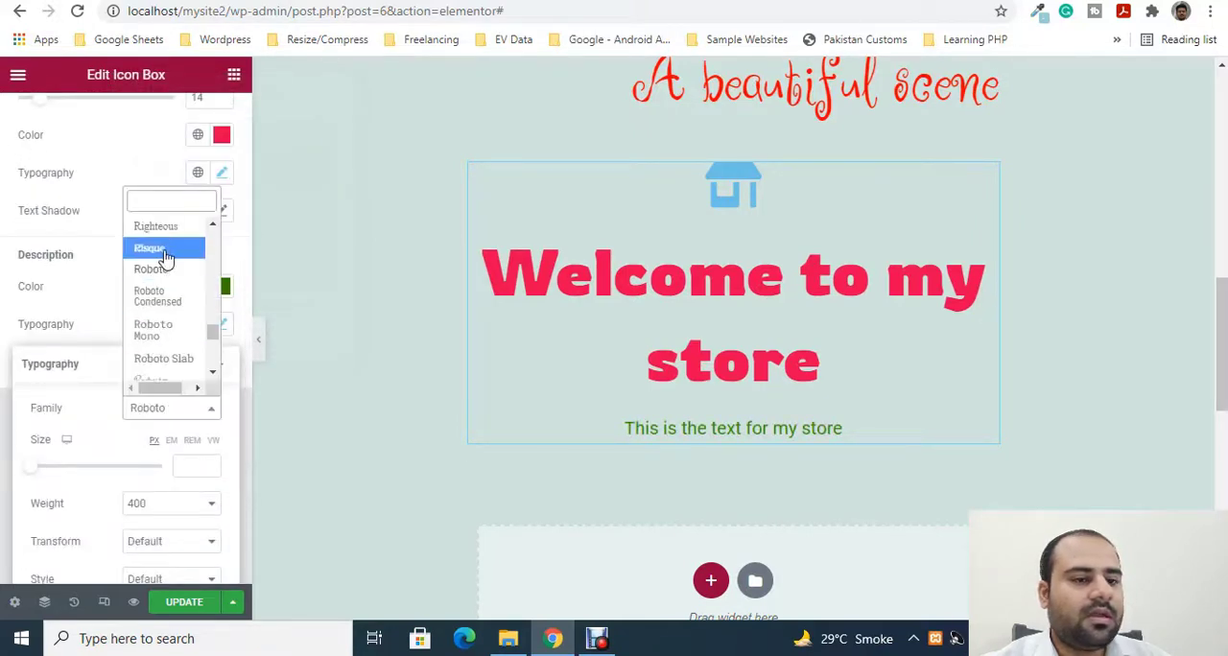
scroll(163, 278, up, 3)
click(163, 232)
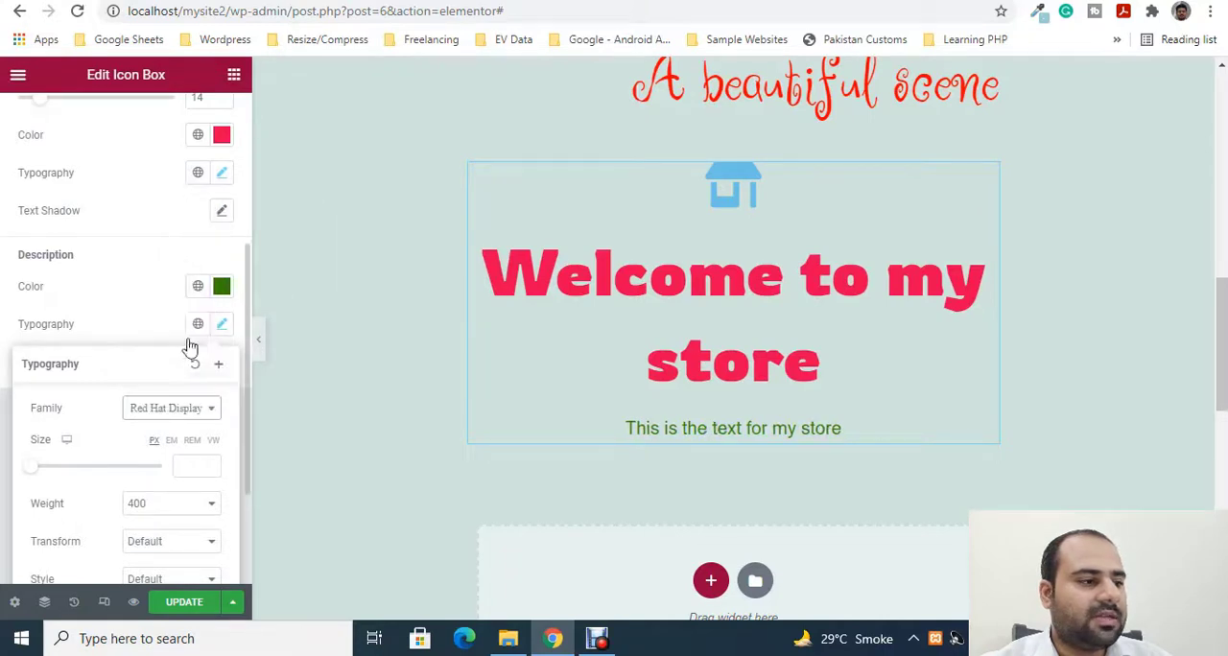
- Set the icon box description's font size to 61 px
scroll(151, 474, down, 1)
drag(34, 379, 70, 377)
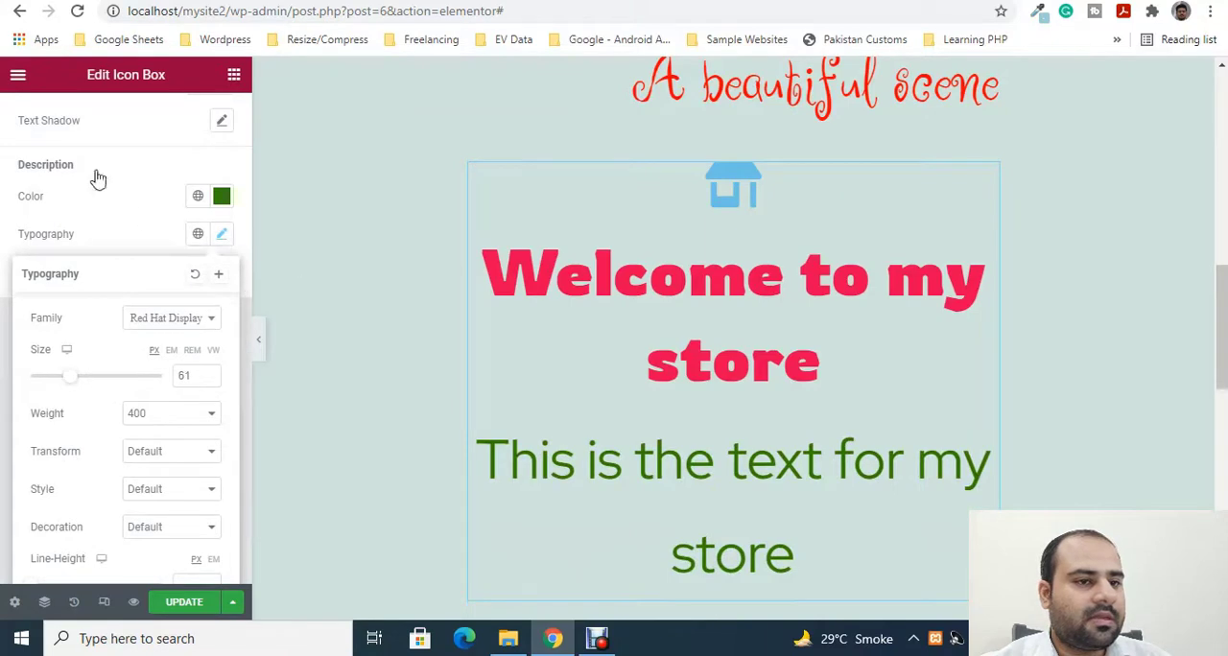
- Add a Star Rating widget directly below the icon box
click(234, 75)
scroll(678, 309, down, 3)
scroll(981, 359, up, 3)
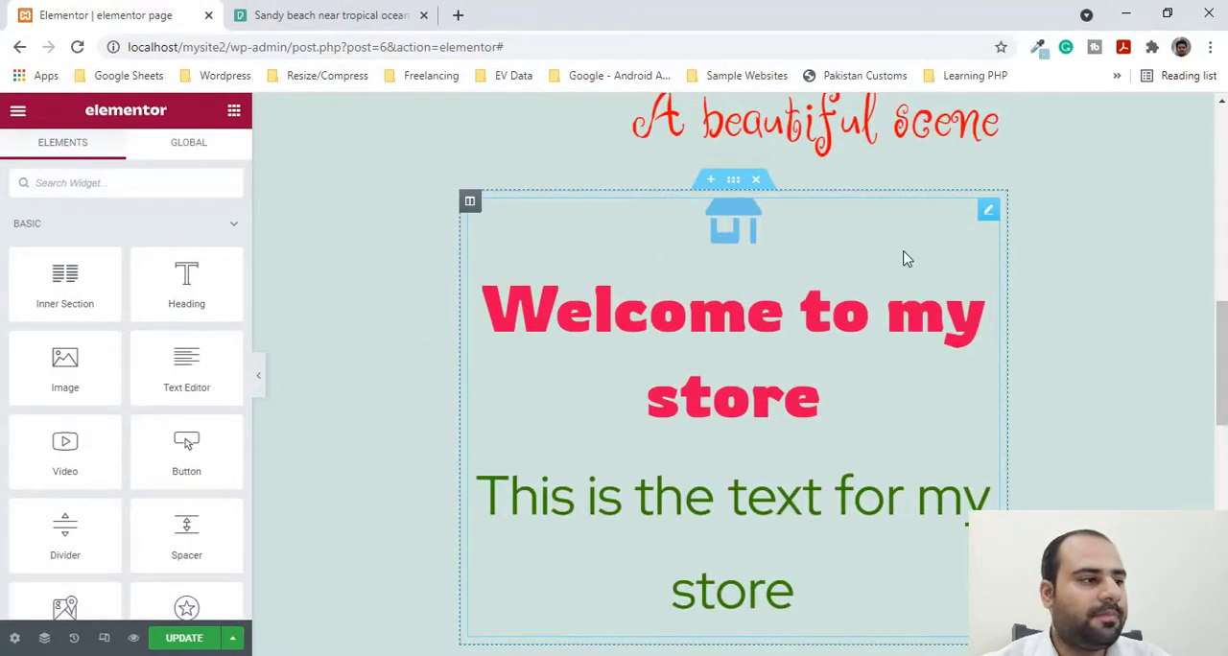
scroll(156, 375, down, 10)
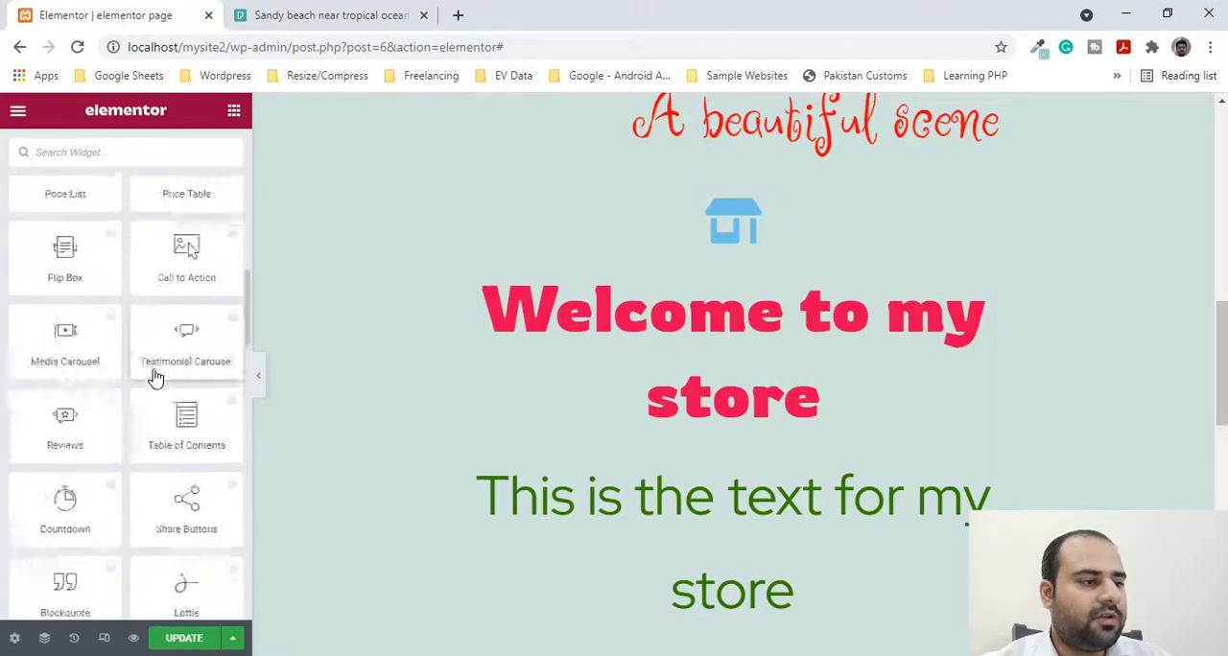
scroll(901, 431, down, 5)
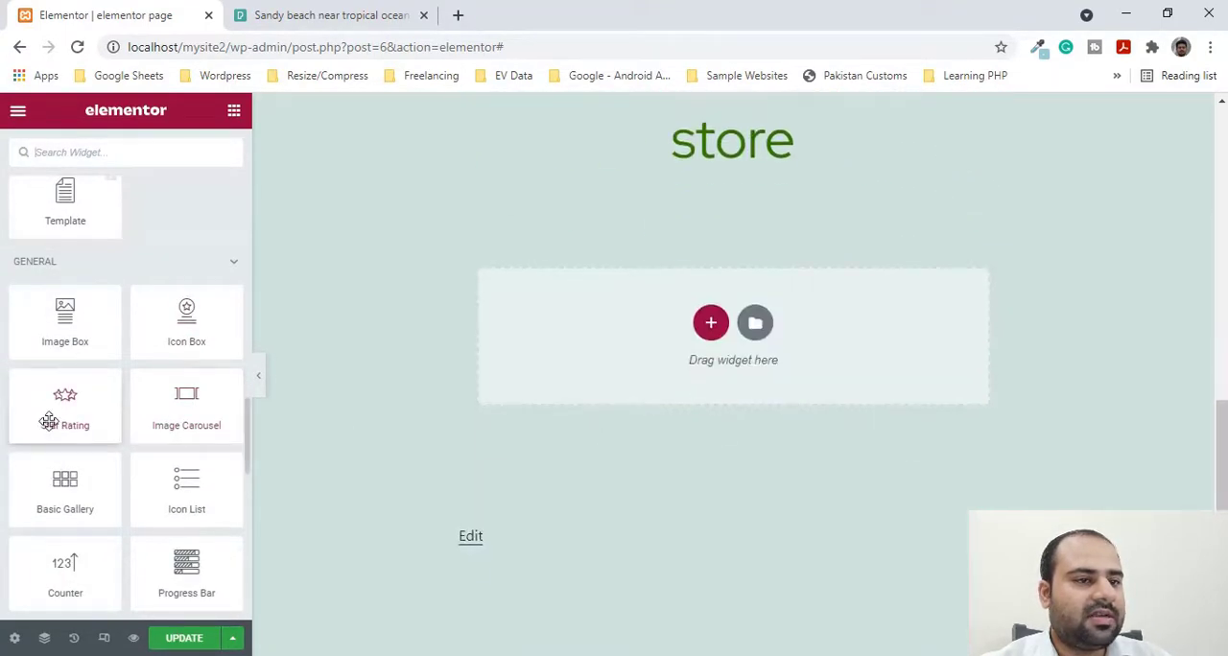
drag(49, 422, 686, 328)
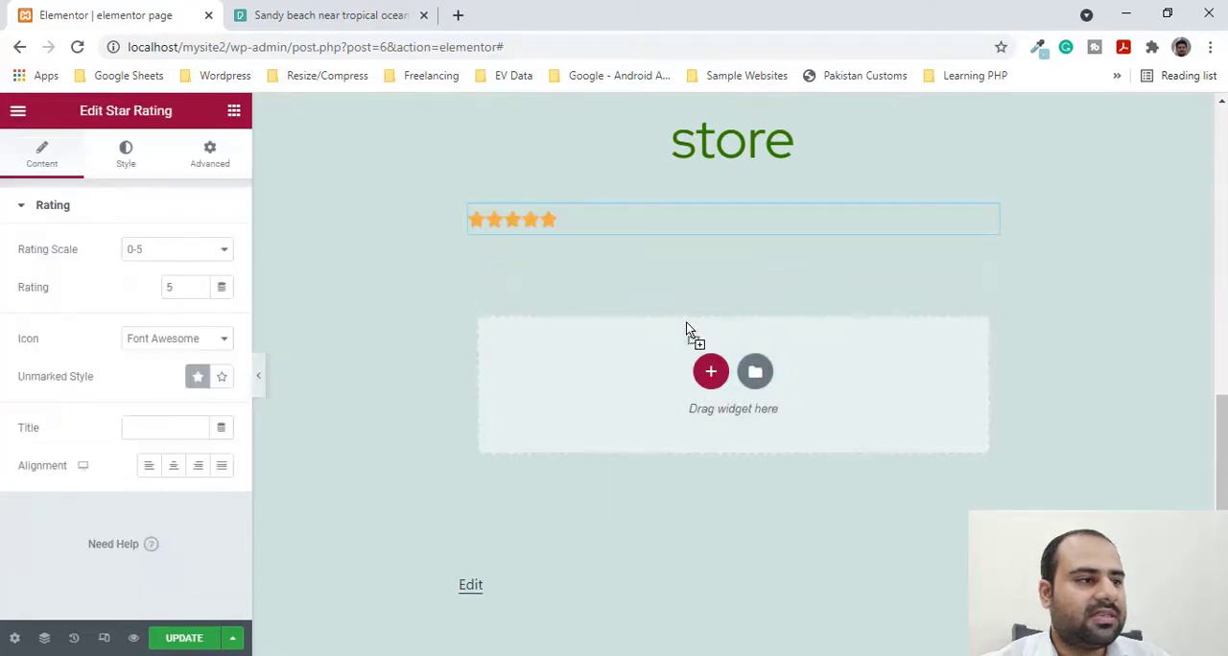
- Keep the star rating's scale at 0-5 after trying 0-10, and set the rating to 4.3
click(178, 251)
click(170, 283)
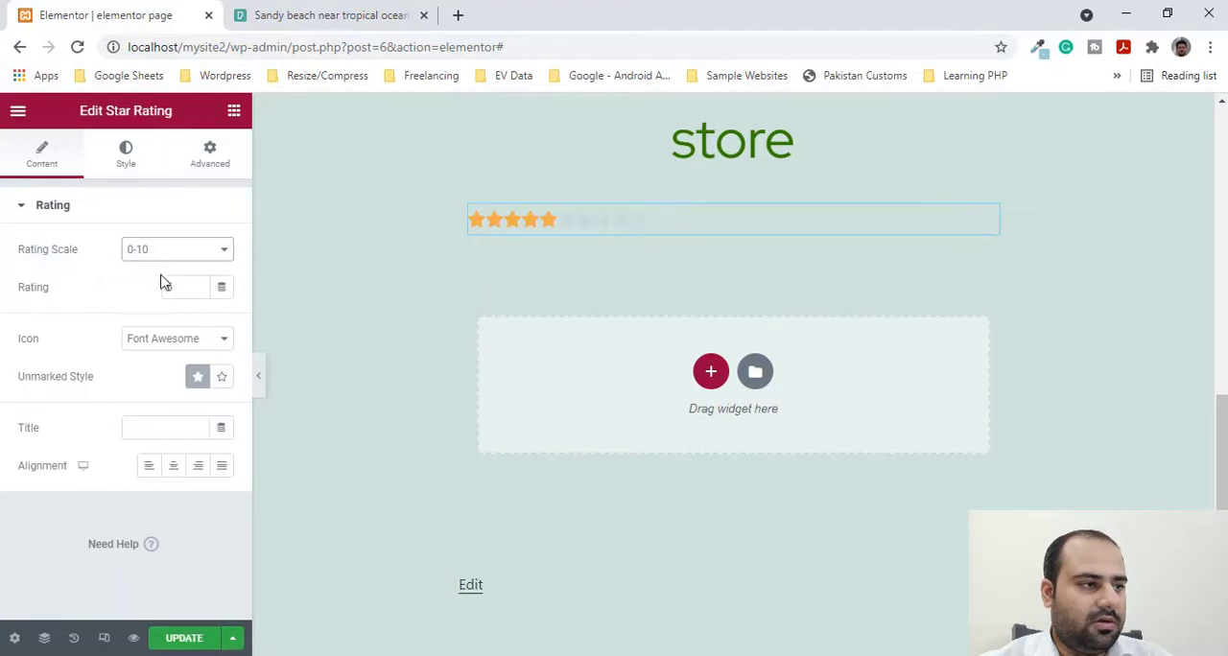
click(219, 251)
click(173, 267)
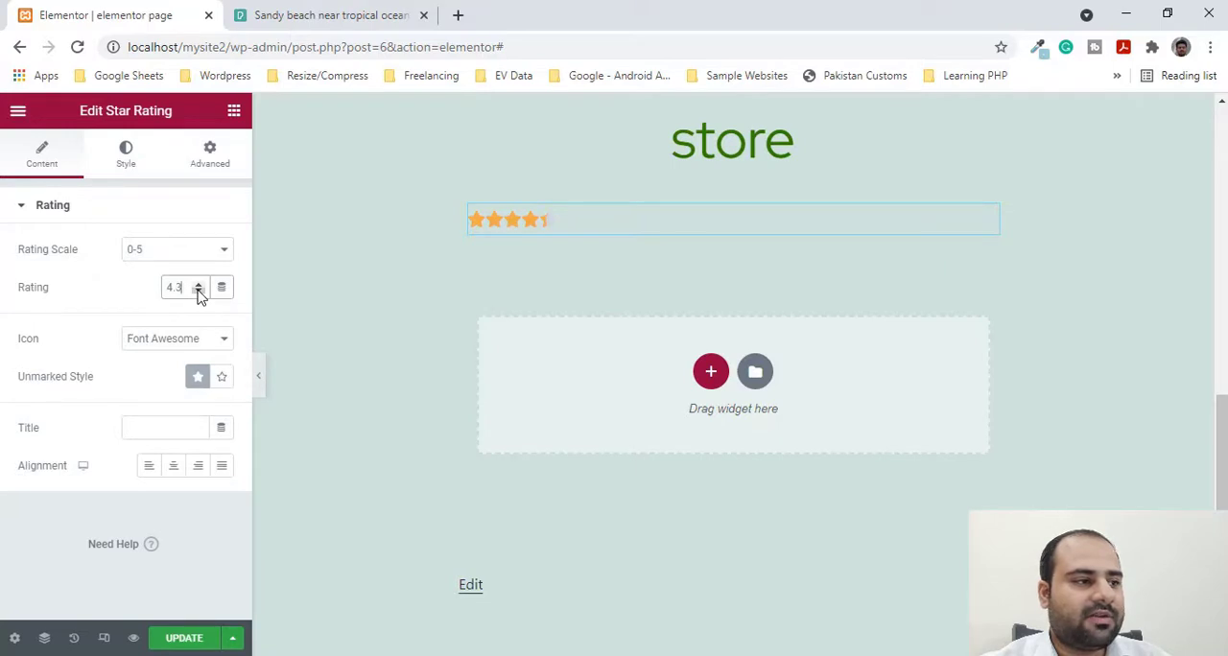
- Set the star rating's unmarked style to Outline, keeping Font Awesome as the icon type
click(188, 346)
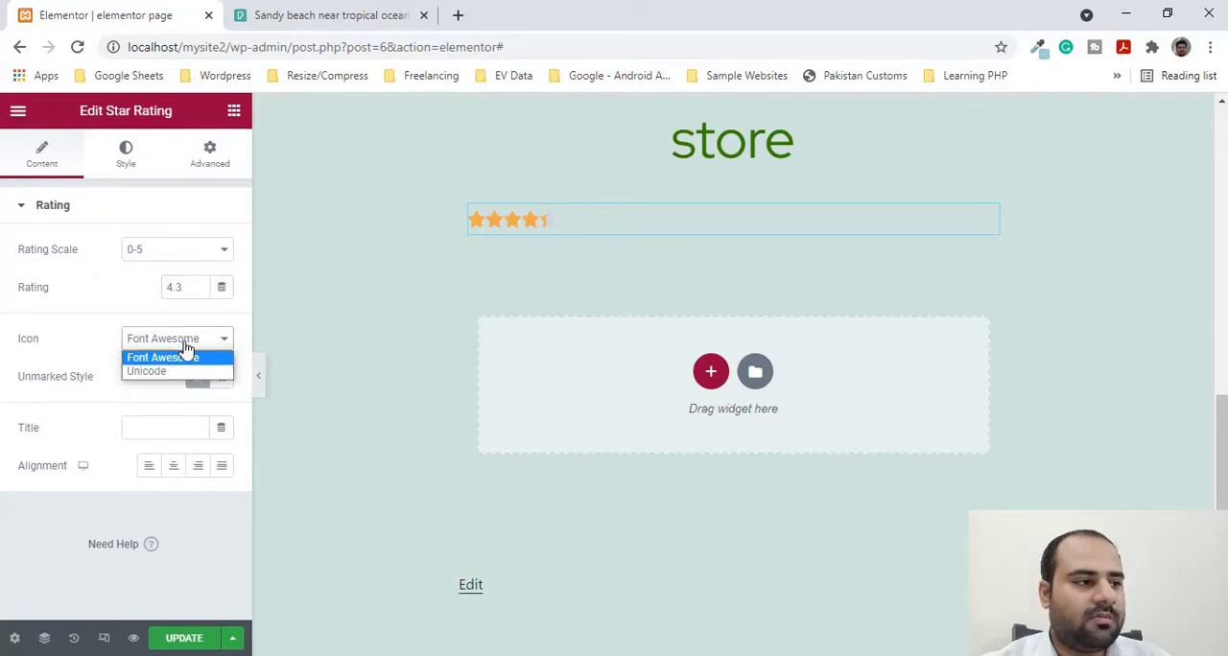
click(66, 325)
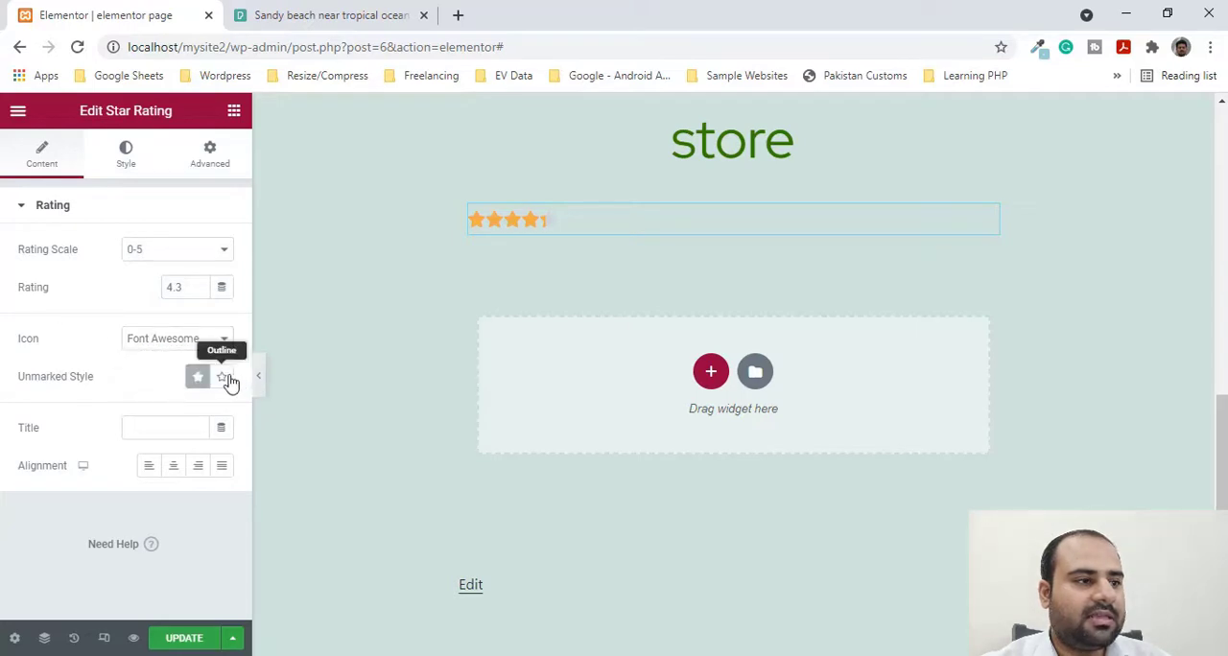
click(226, 380)
click(198, 386)
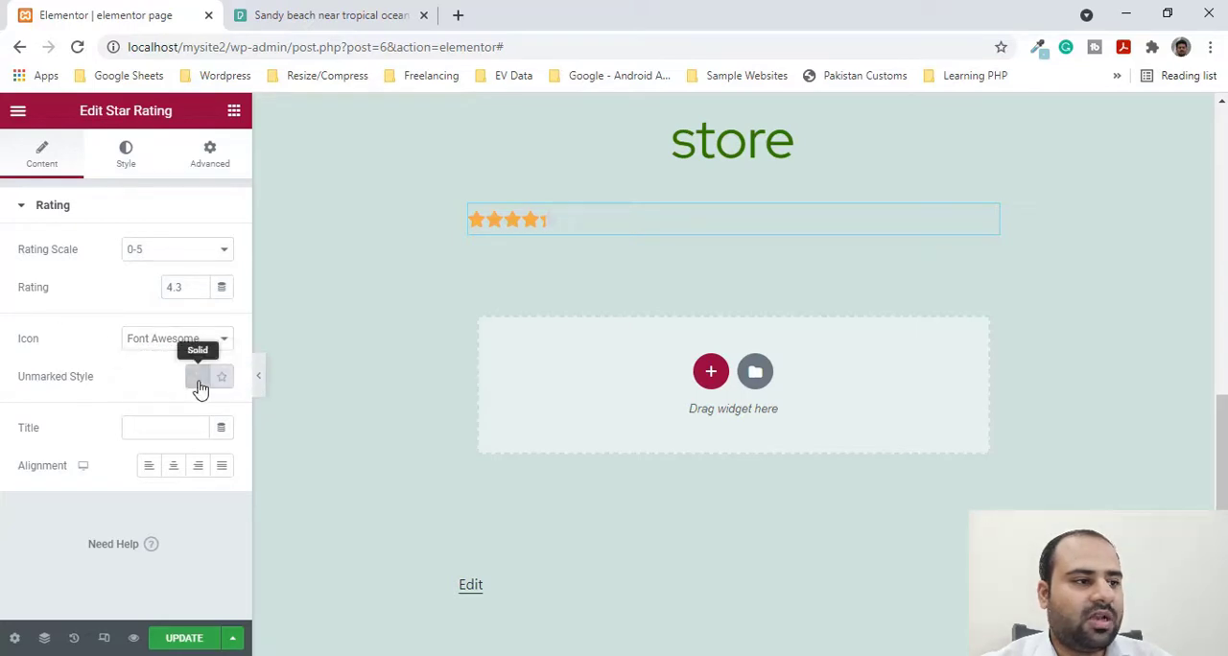
click(220, 385)
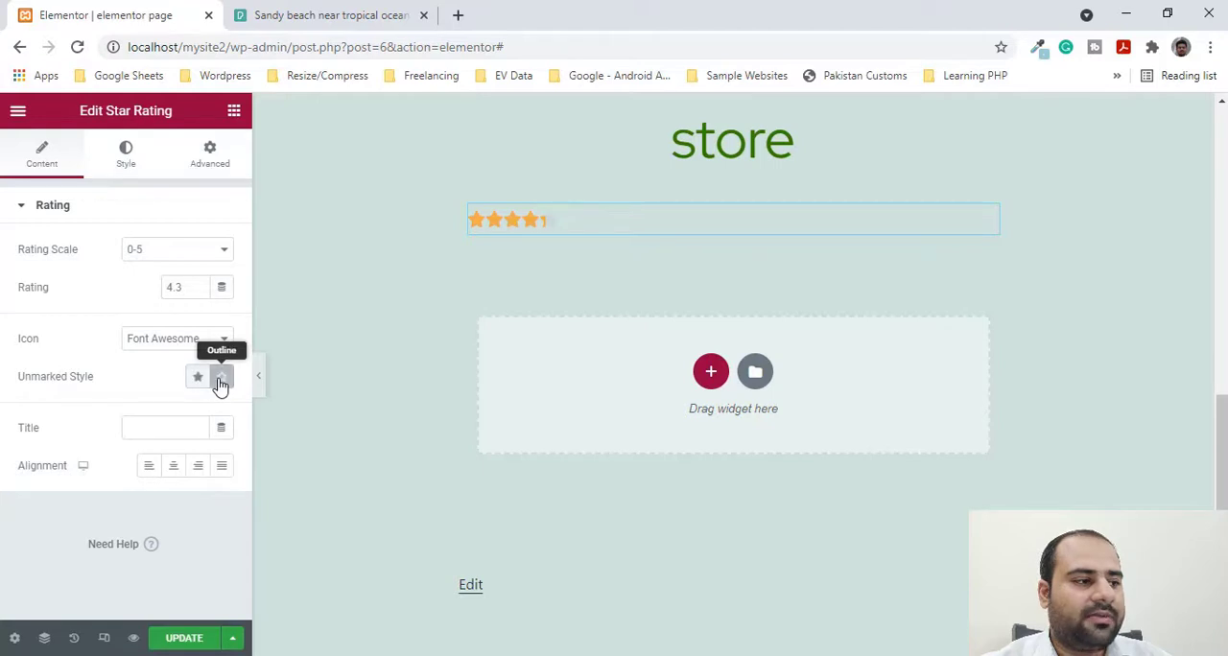
- Set the star size to 94 and the spacing between the stars to 25
click(128, 179)
drag(38, 272, 167, 274)
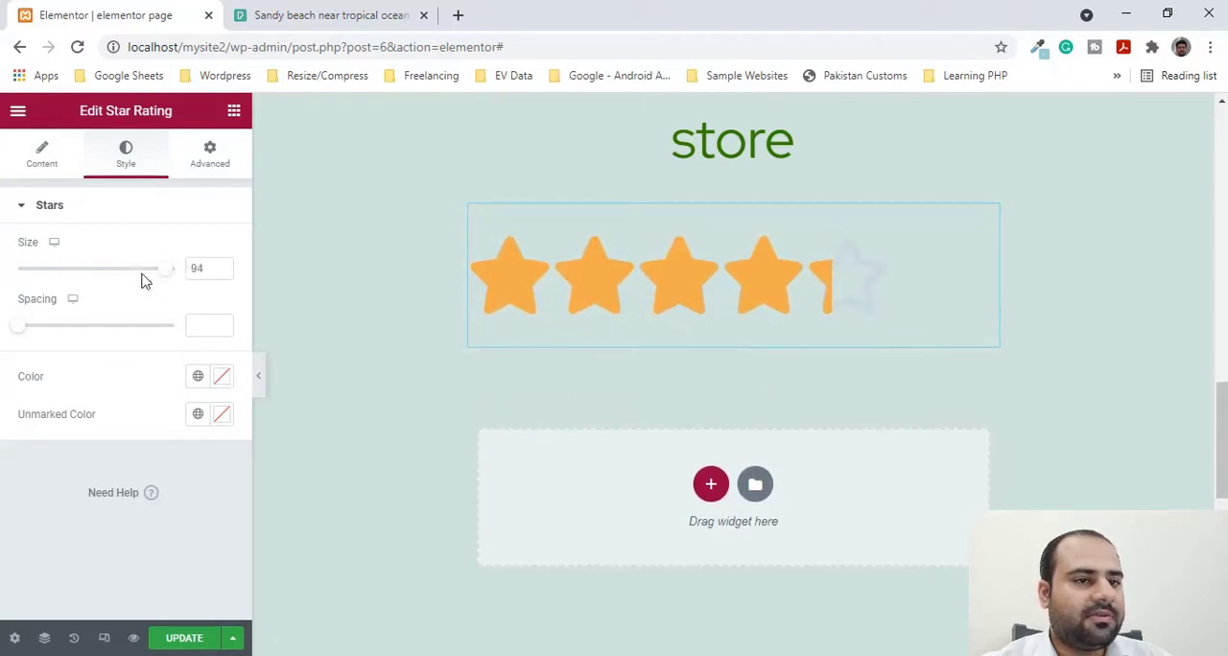
drag(29, 327, 103, 329)
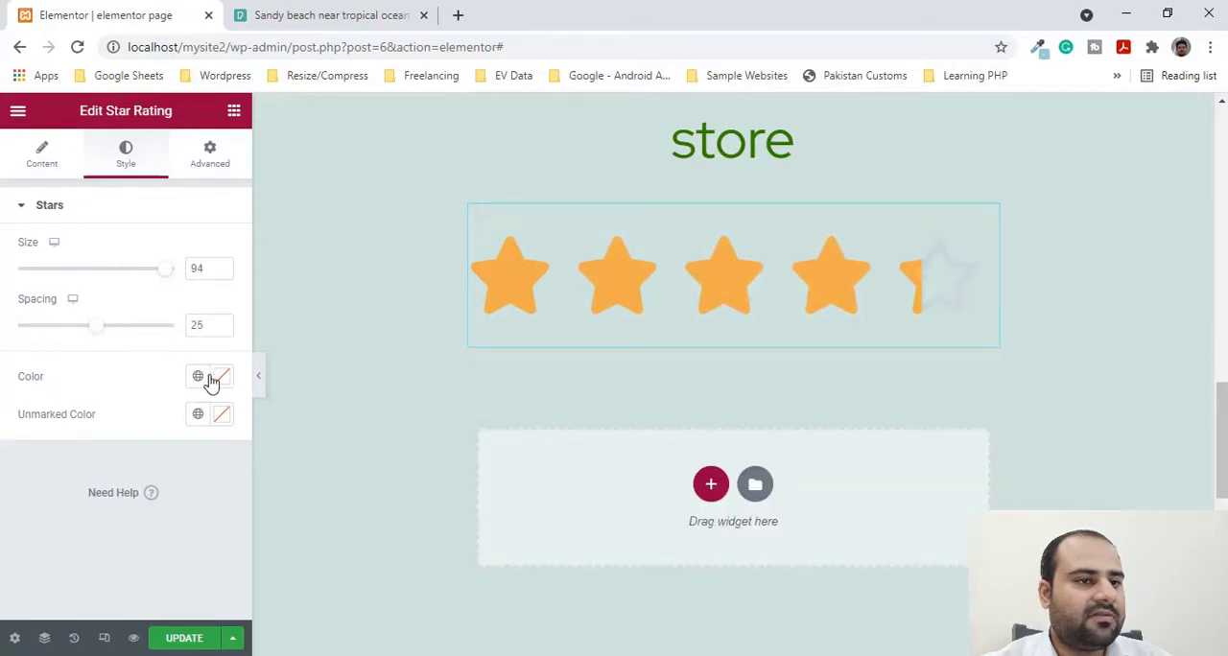
- Colour the marked stars coral red and set the unmarked star colour to #F1F1F1
click(220, 377)
drag(357, 258, 390, 168)
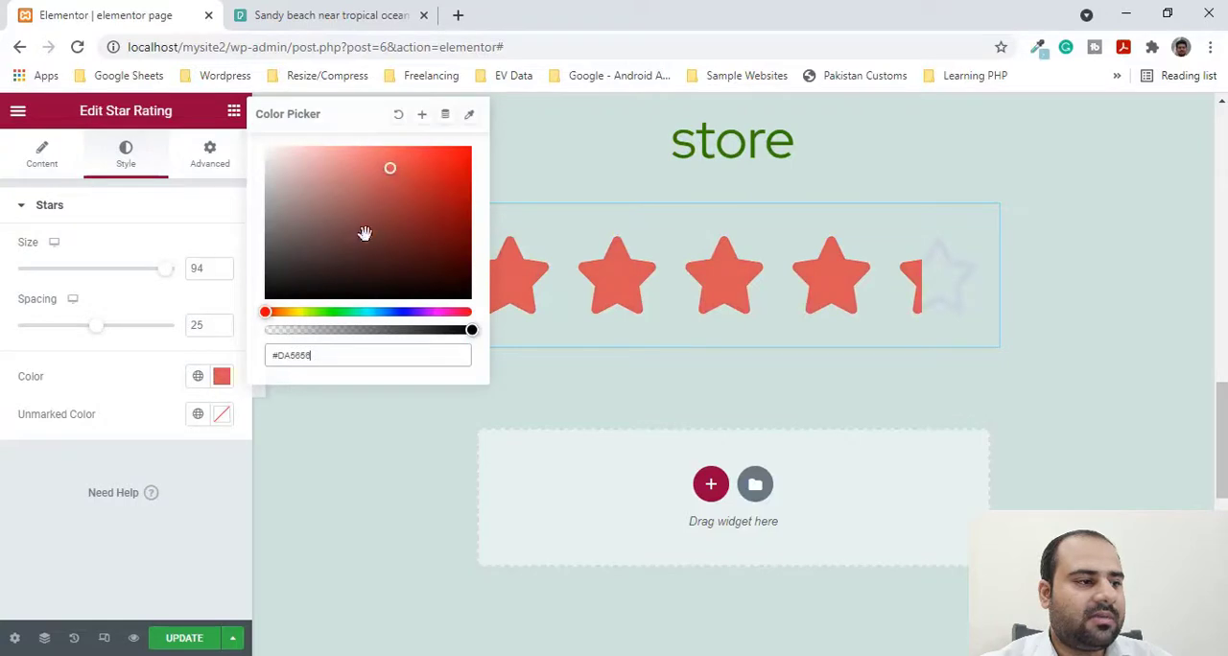
click(214, 418)
click(220, 419)
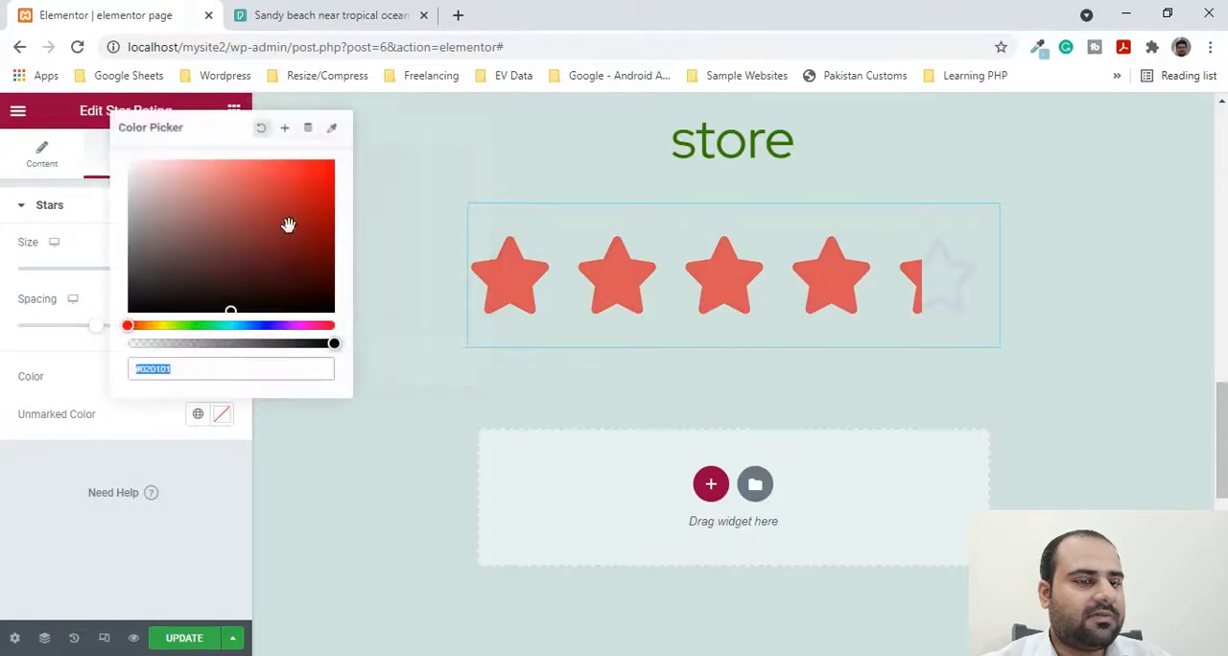
drag(287, 224, 241, 290)
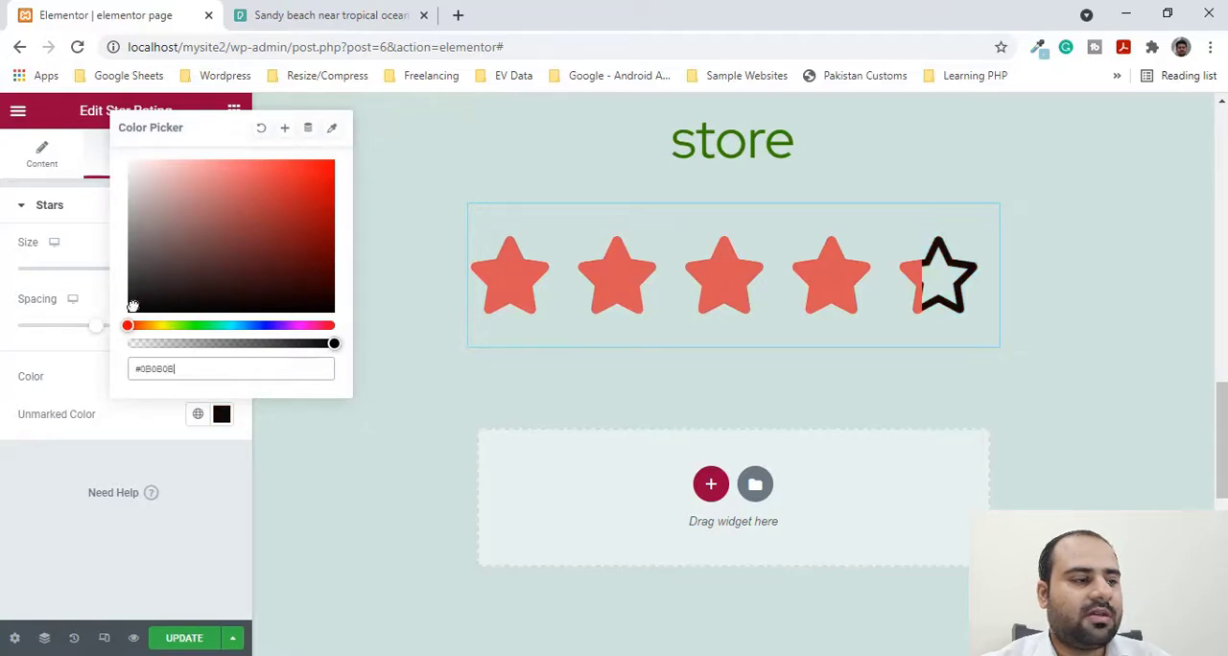
drag(133, 305, 118, 169)
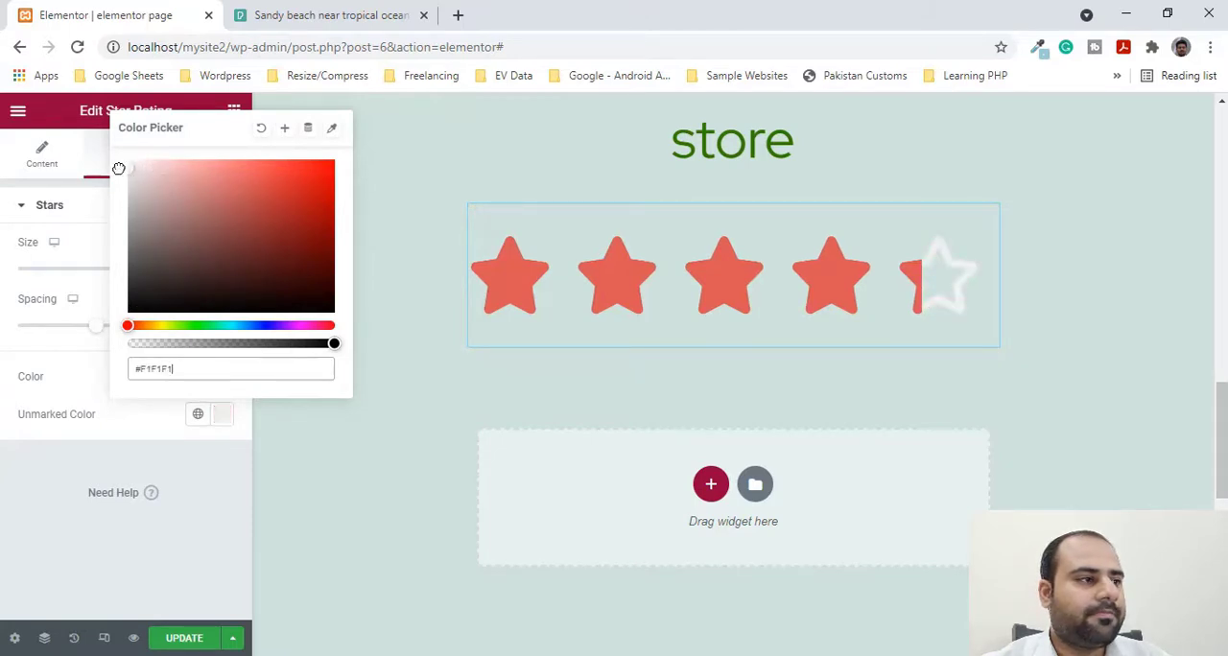
click(145, 468)
- Add an Image Carousel widget below the star rating
click(36, 165)
click(19, 114)
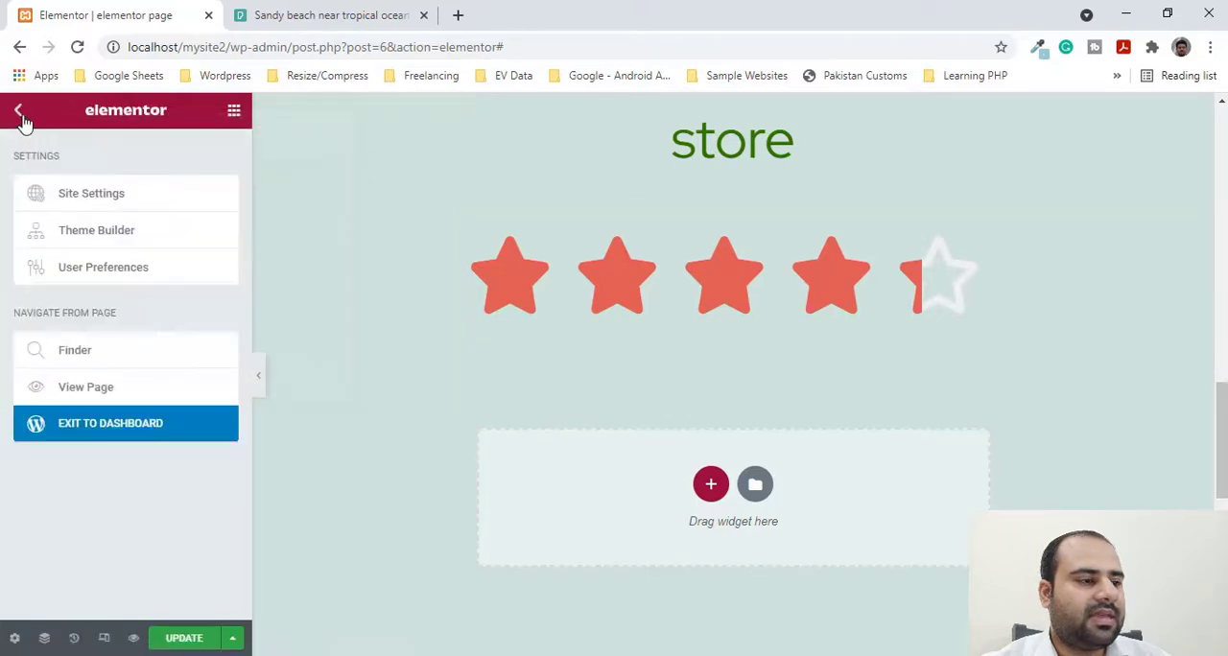
click(20, 113)
scroll(144, 394, down, 10)
scroll(152, 364, down, 3)
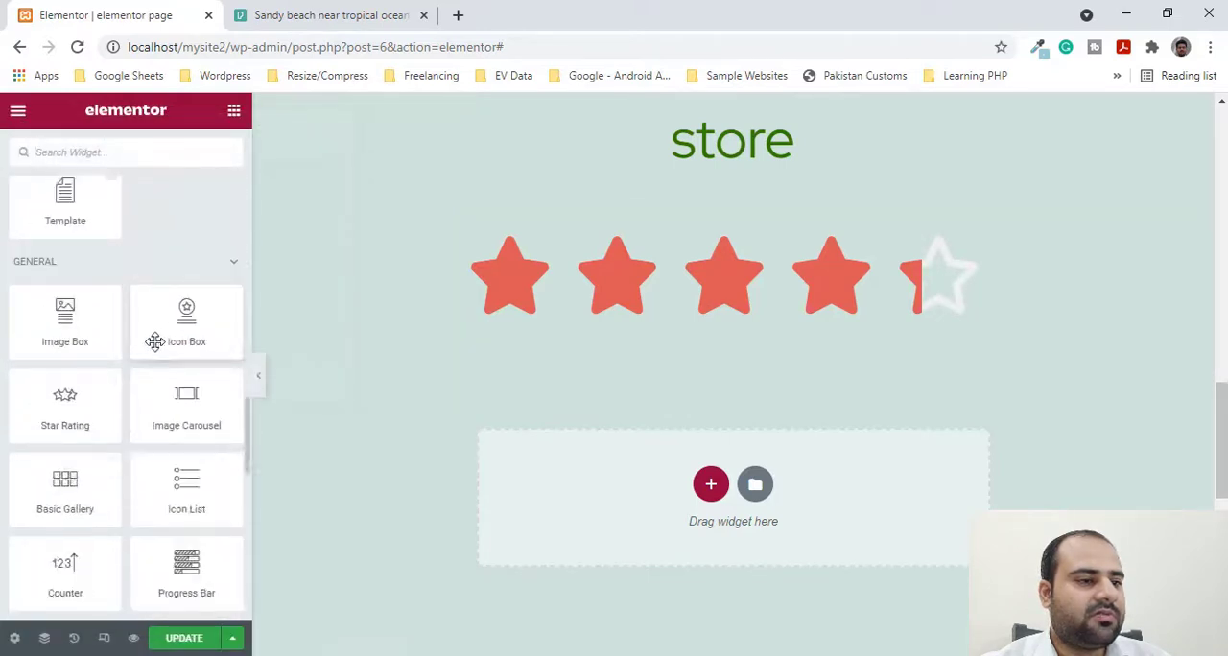
scroll(659, 441, down, 1)
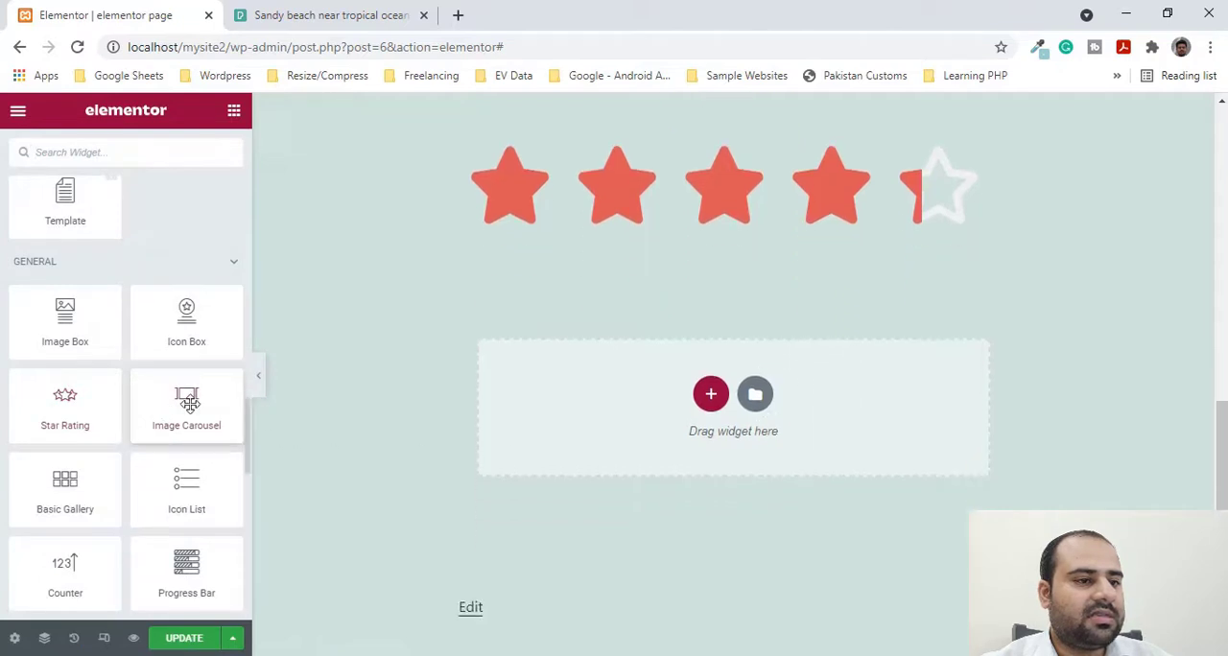
drag(186, 403, 688, 419)
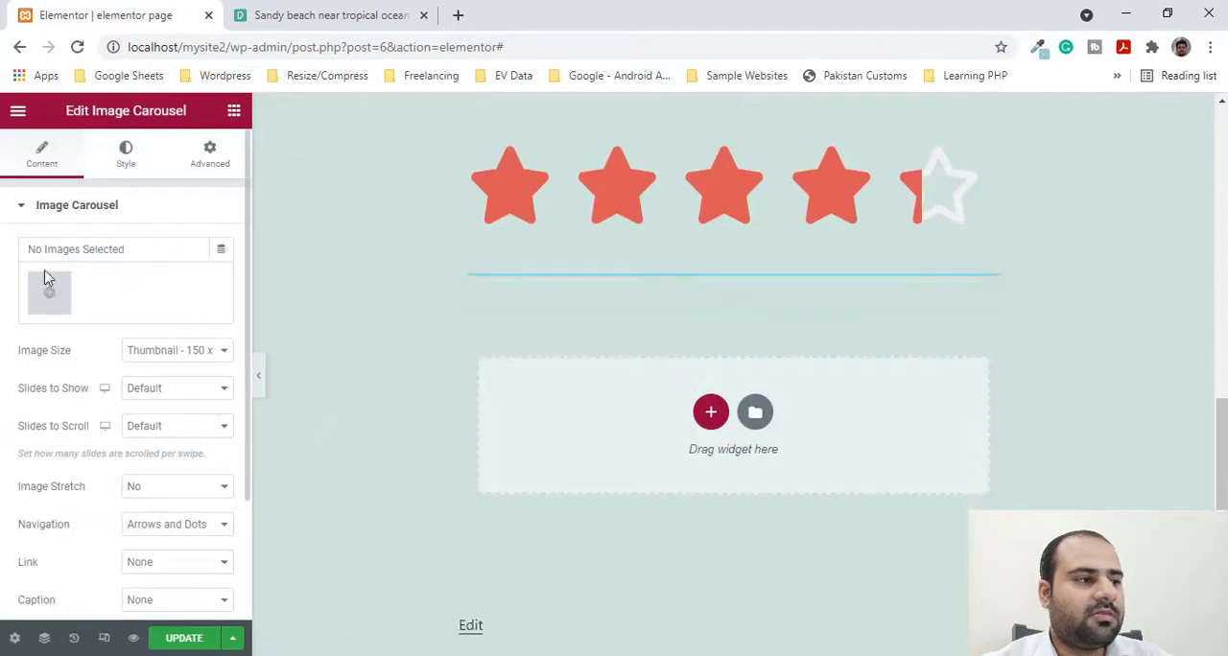
- Switch to Pexels and download the purple sunset photo with the lone tree from the beach scene results
click(403, 11)
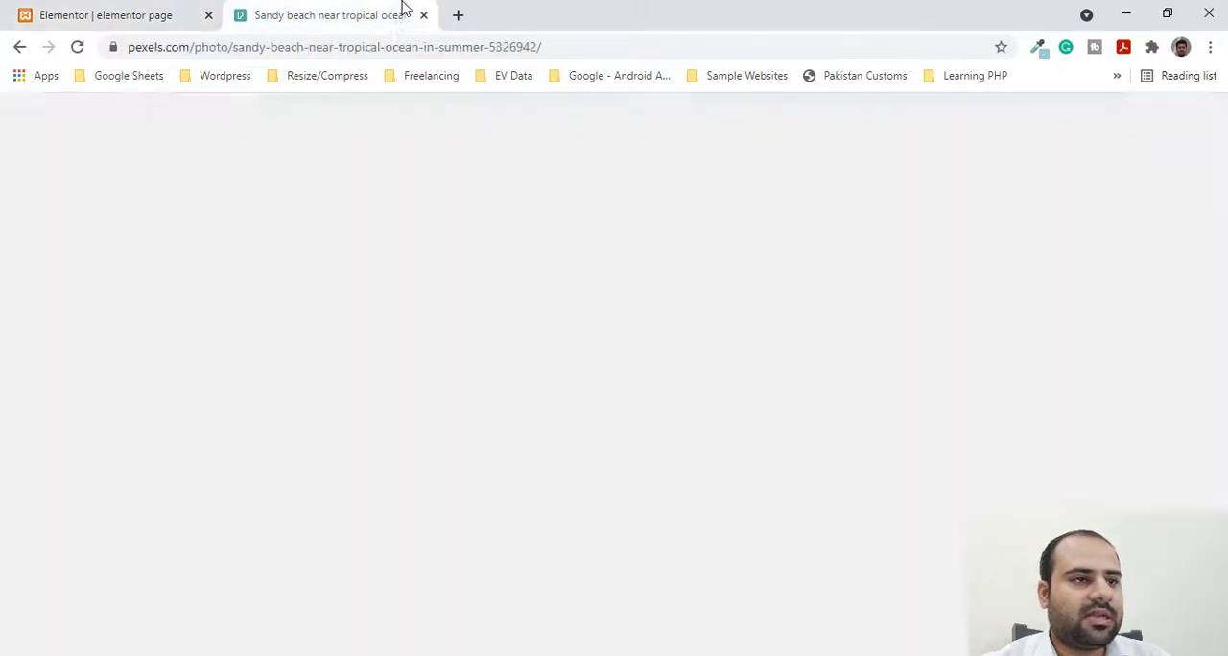
key(Escape)
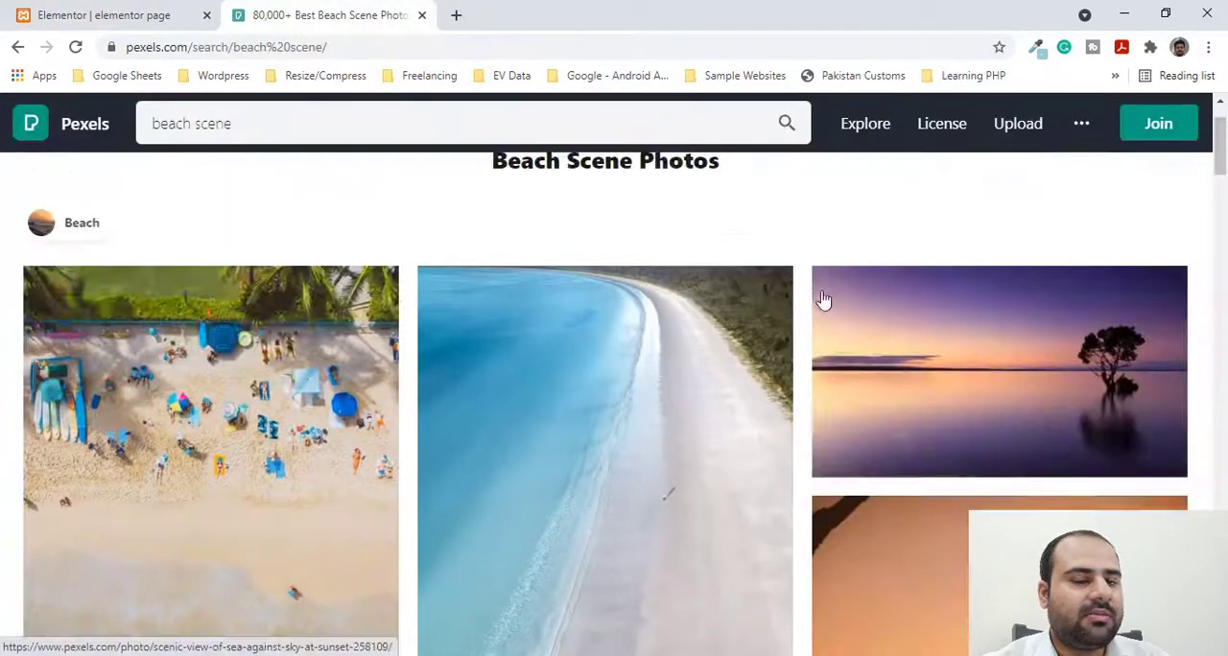
scroll(1000, 251, down, 3)
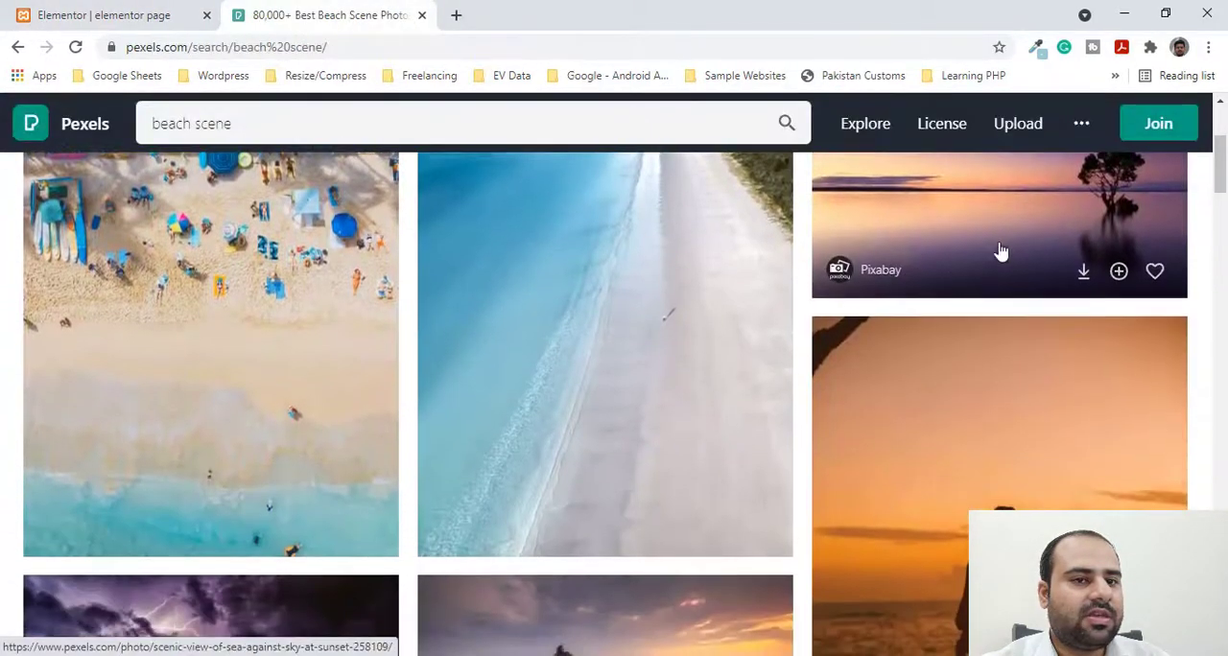
click(1084, 276)
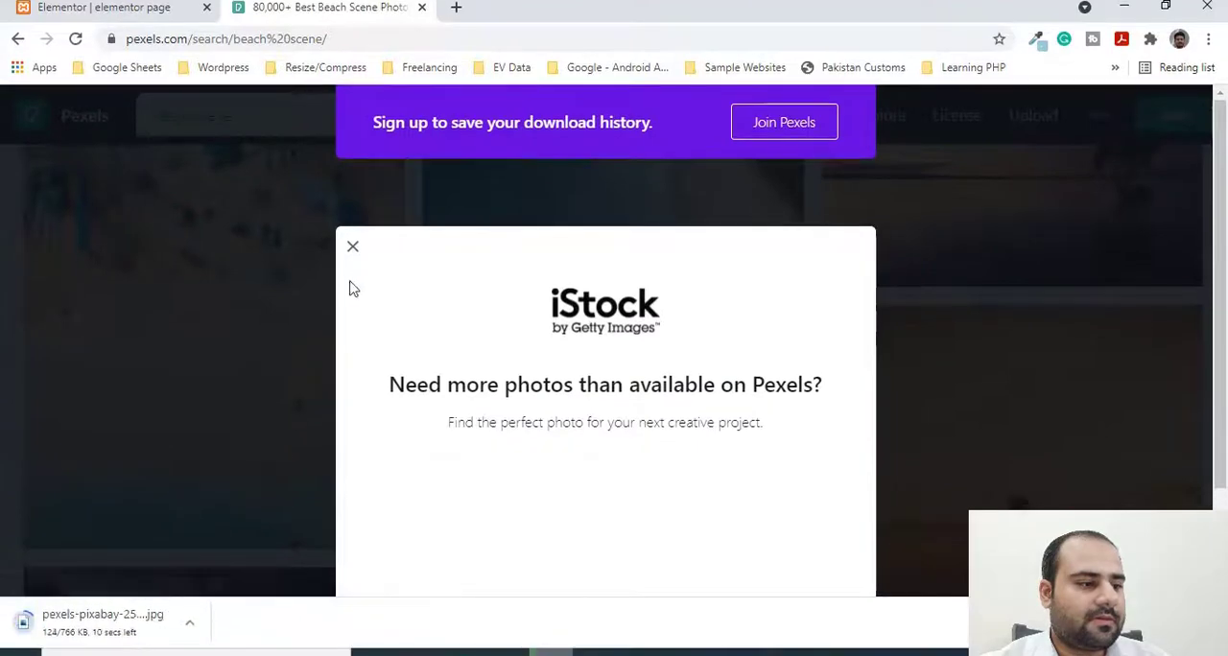
click(353, 248)
- Show the downloaded sunset photo in its folder
click(189, 622)
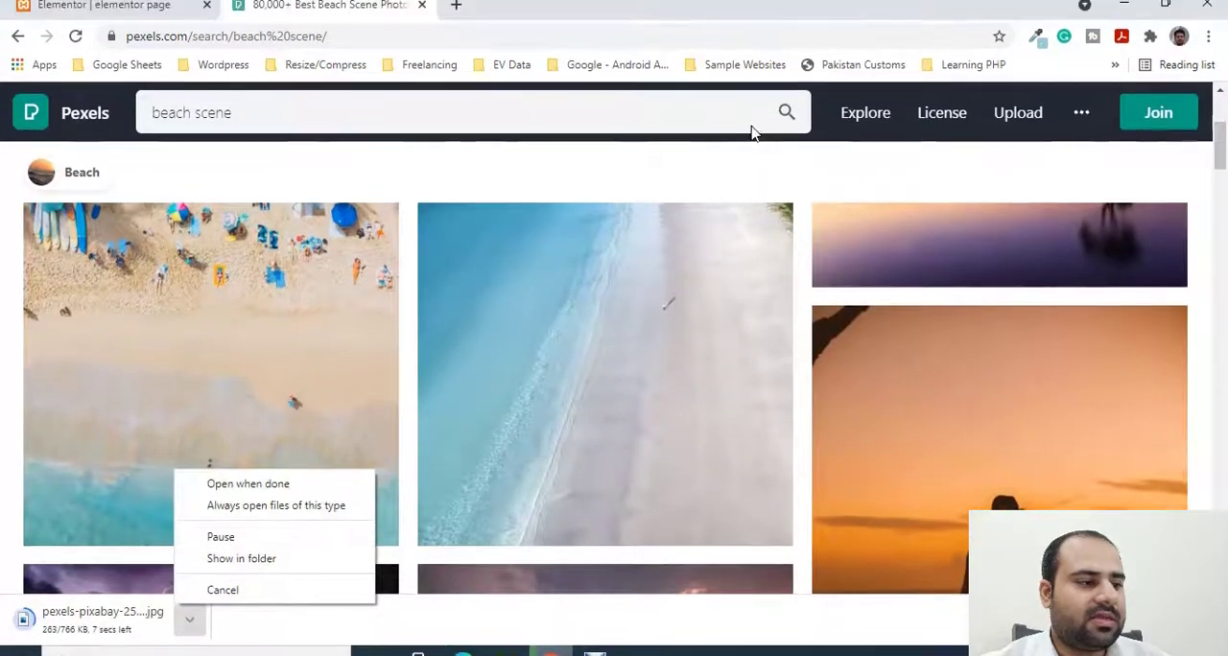
click(776, 170)
scroll(737, 266, down, 2)
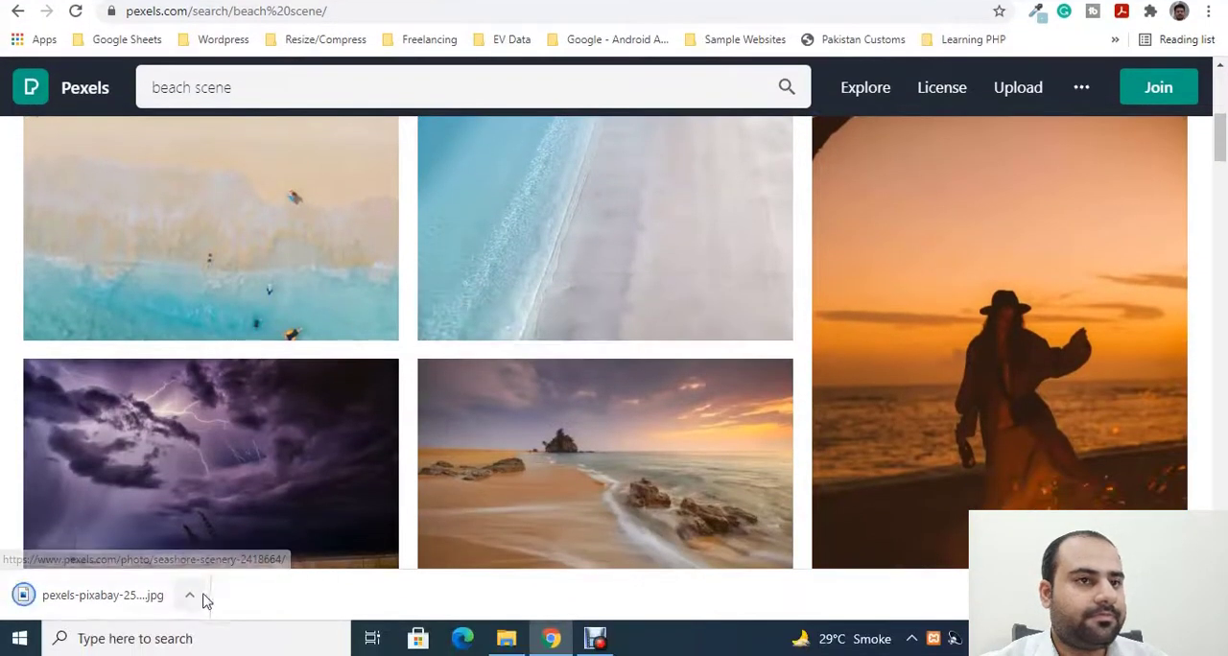
click(191, 596)
click(231, 537)
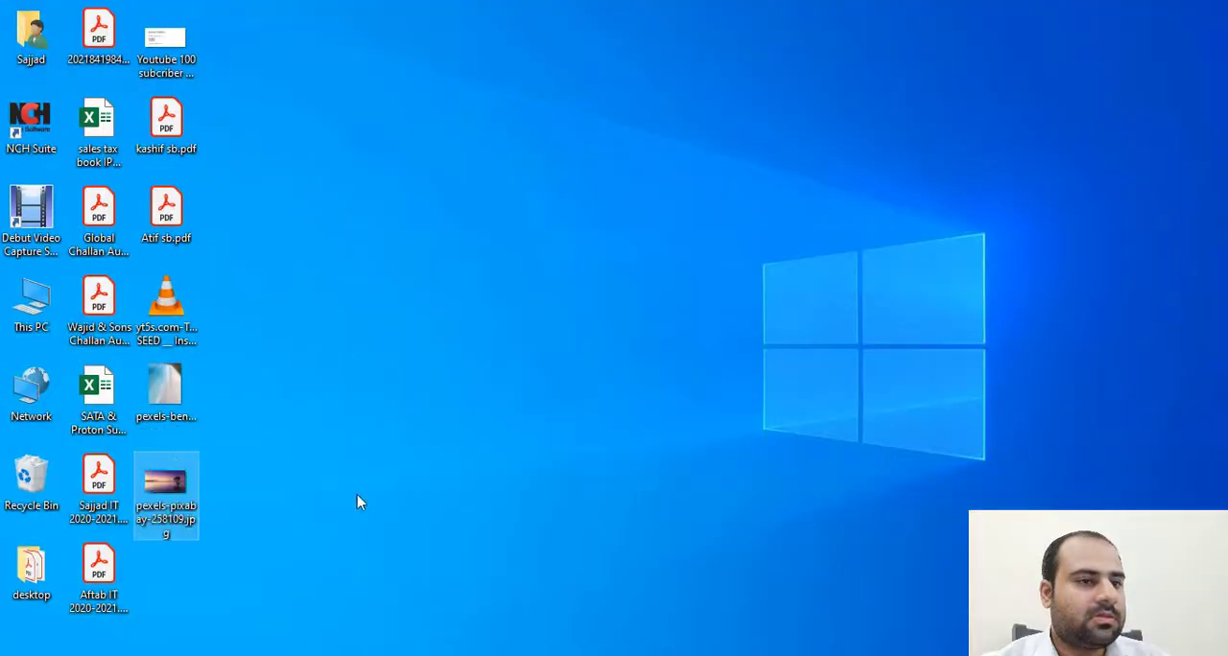
- Return to the Elementor page and select the existing beach image from the media library for the carousel
click(551, 637)
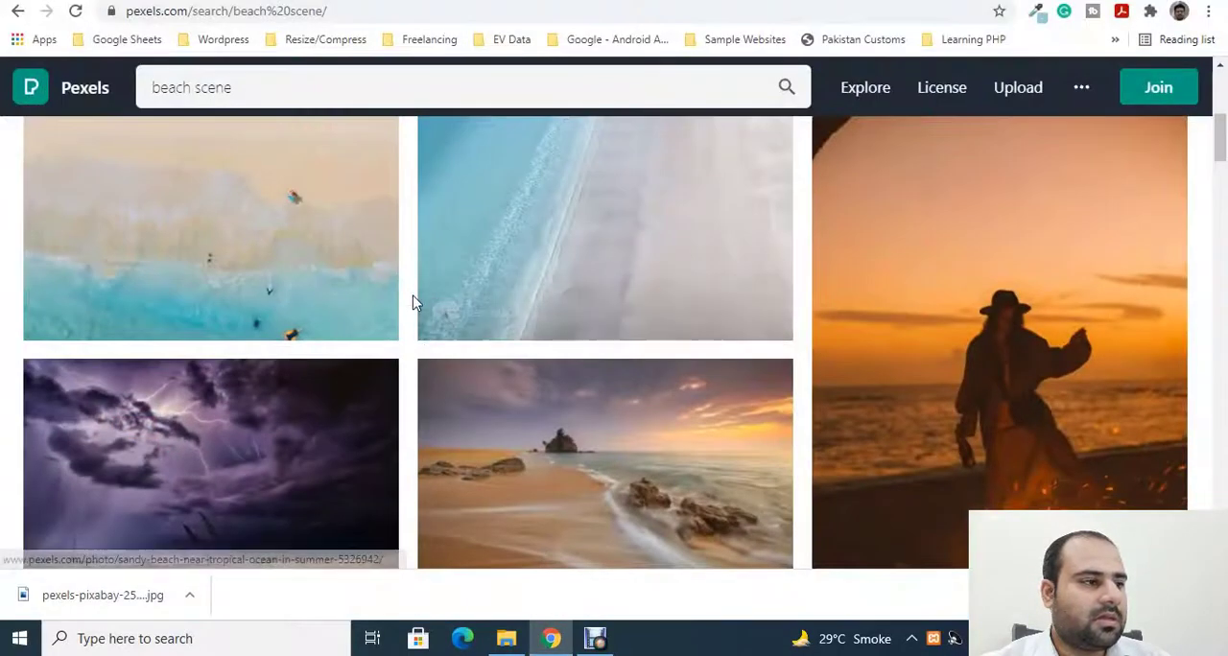
click(190, 5)
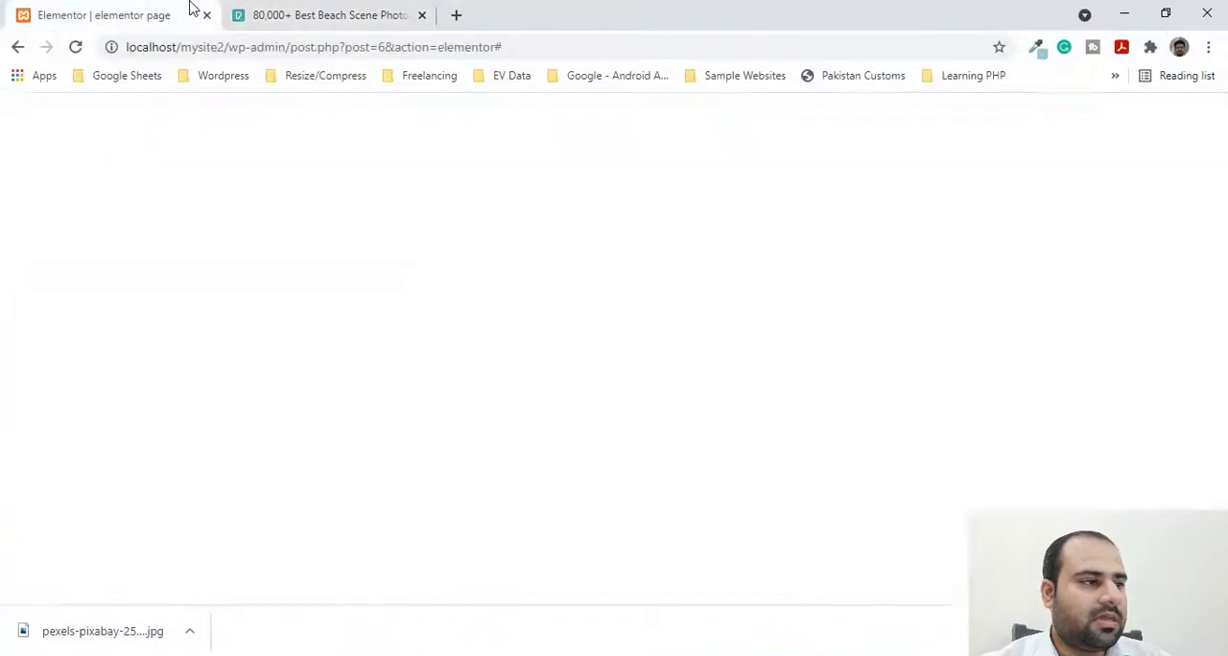
click(46, 300)
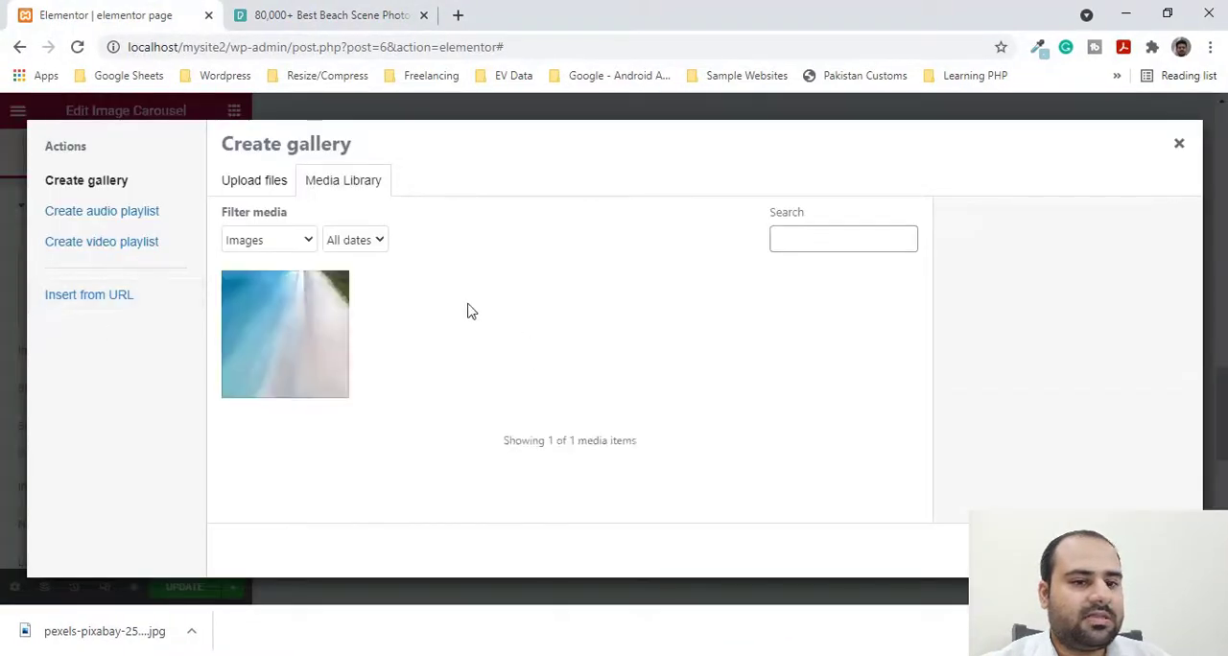
click(247, 351)
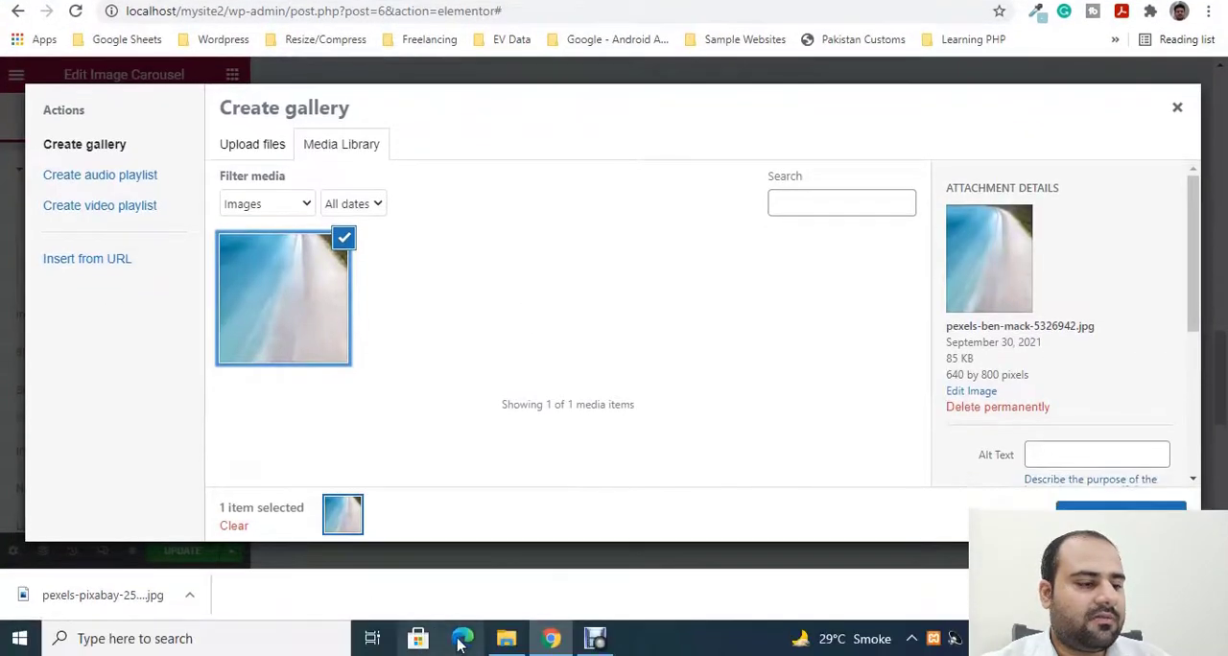
- Upload pexels-pixabay-258109.jpg from the desktop to the media library and insert both images as the carousel's gallery
mouse_move(509, 655)
key(super+d)
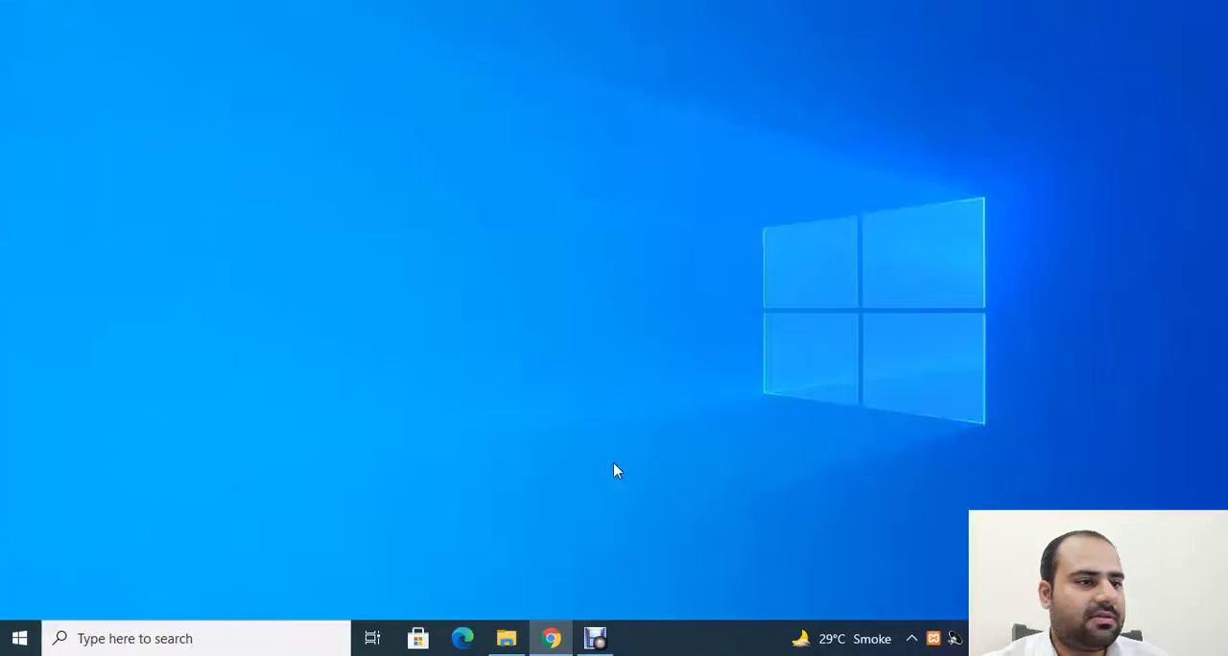
key(super+d)
drag(176, 474, 614, 342)
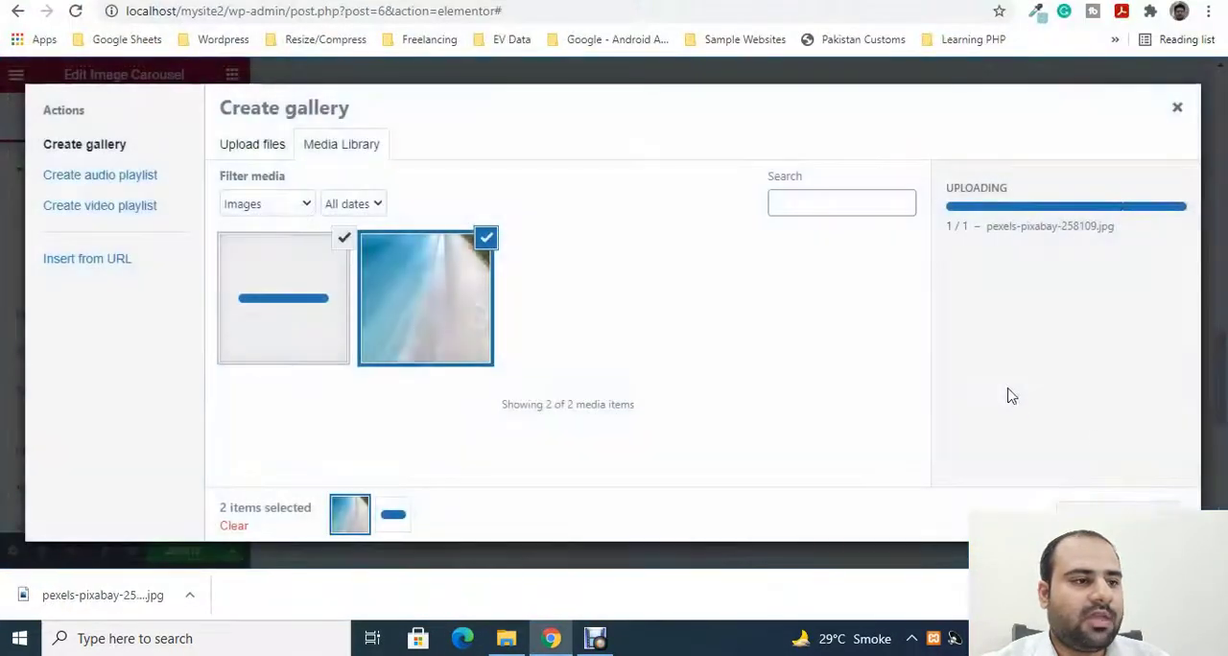
click(1141, 509)
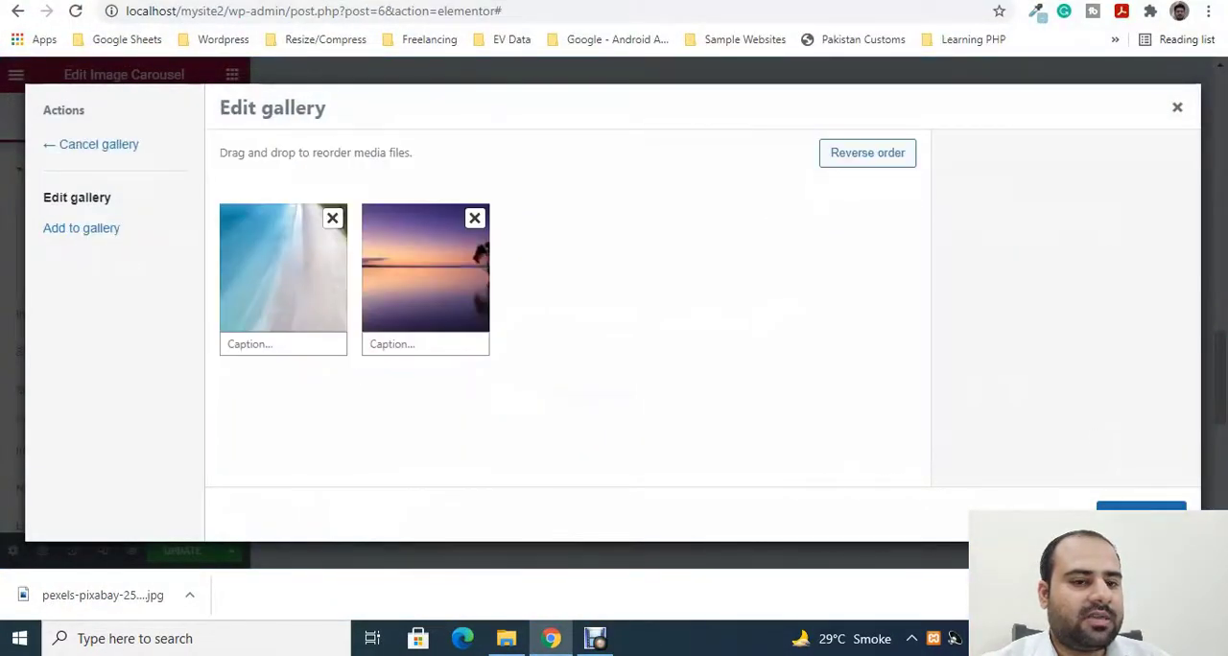
click(1141, 510)
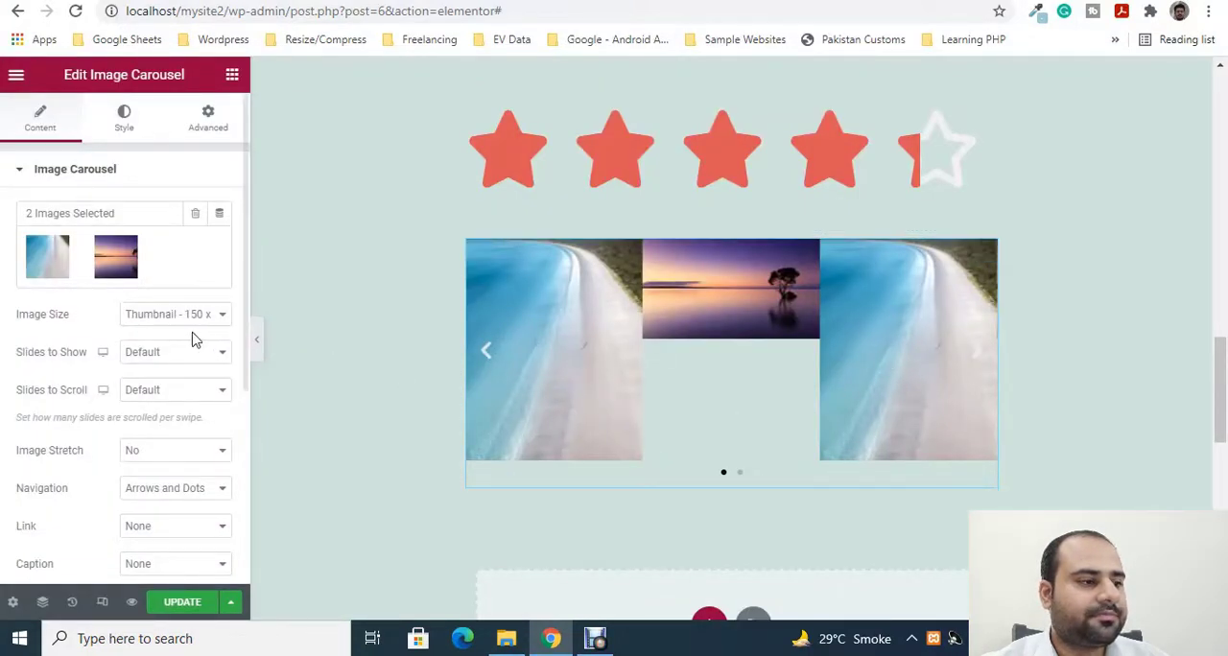
- Try showing 2 slides in the image carousel, and settle on 1 slide at a time
scroll(137, 324, down, 2)
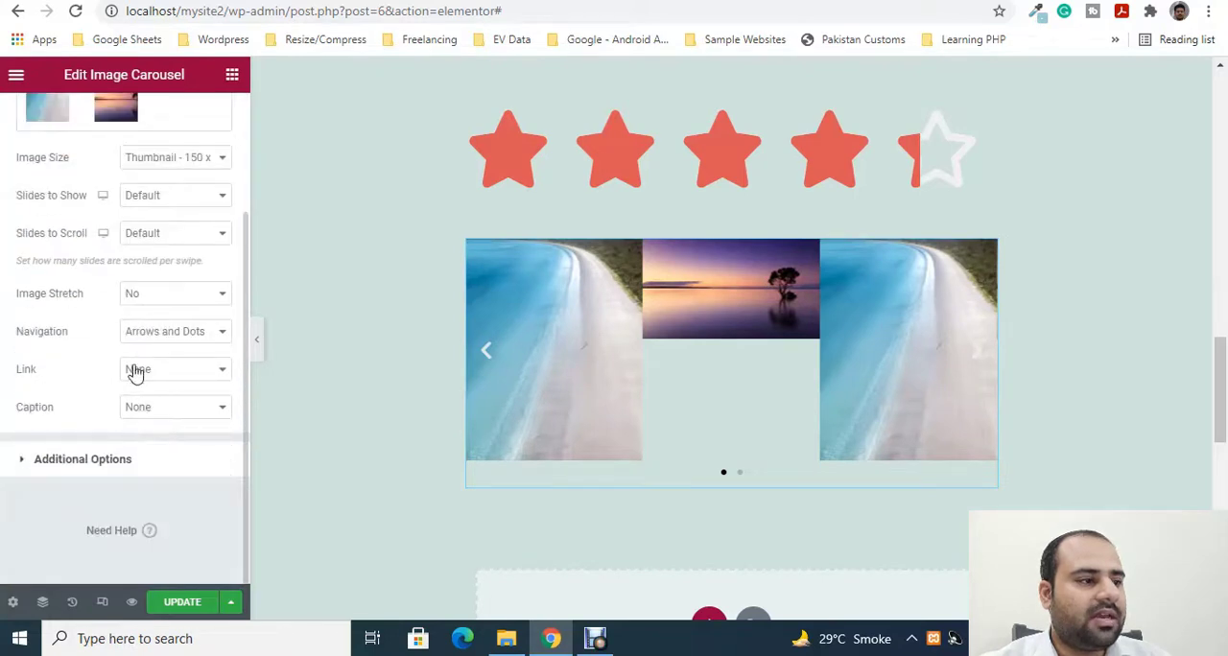
scroll(136, 372, up, 2)
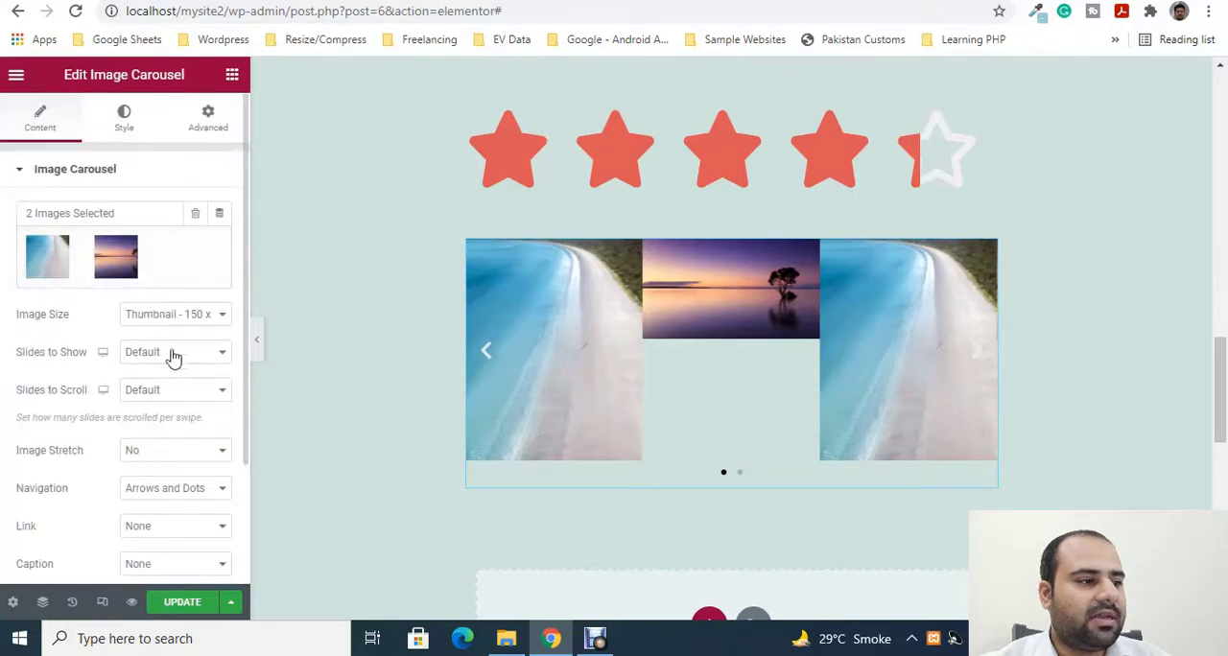
click(173, 355)
click(171, 390)
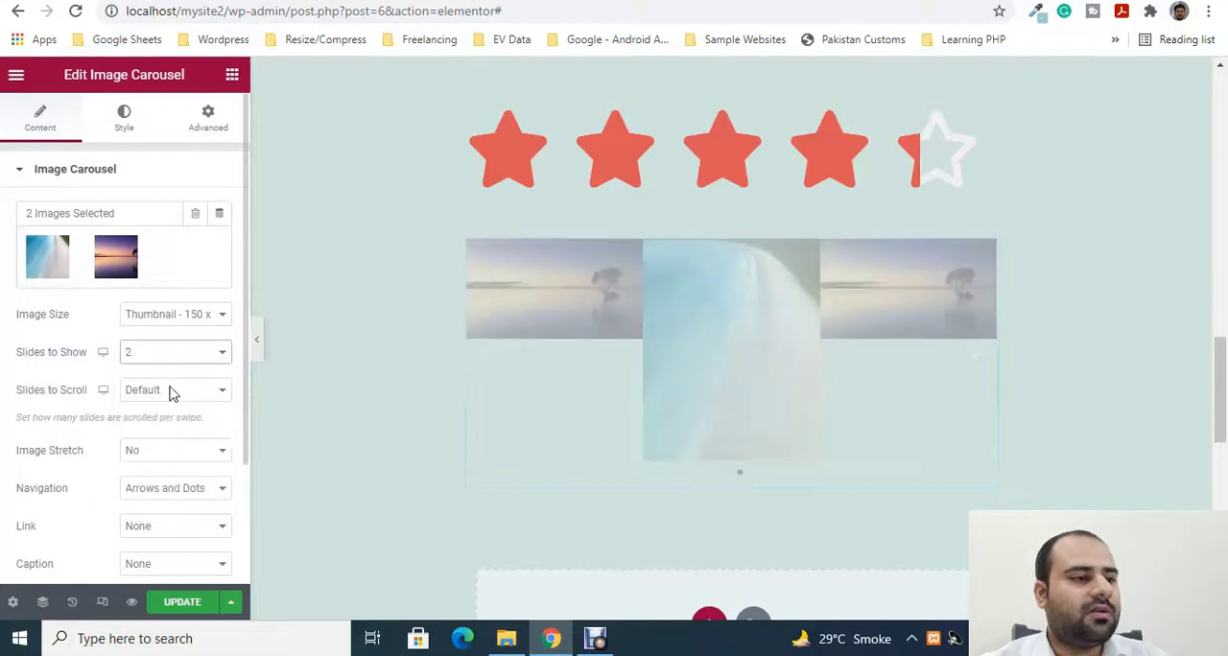
click(193, 357)
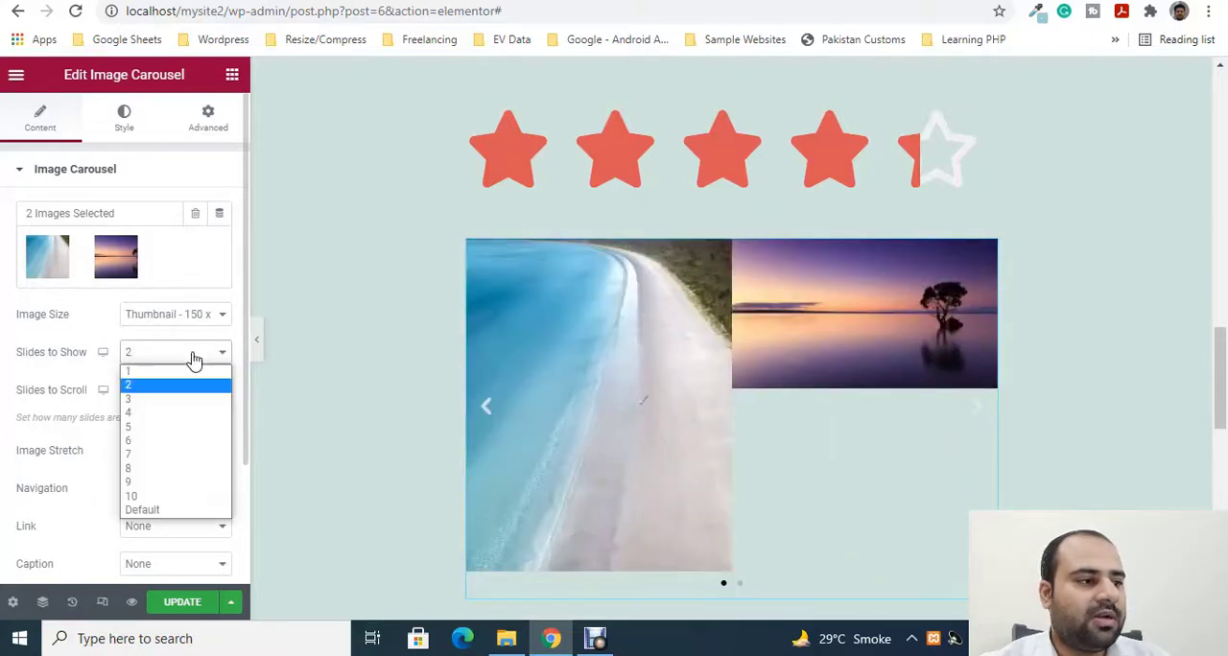
click(182, 370)
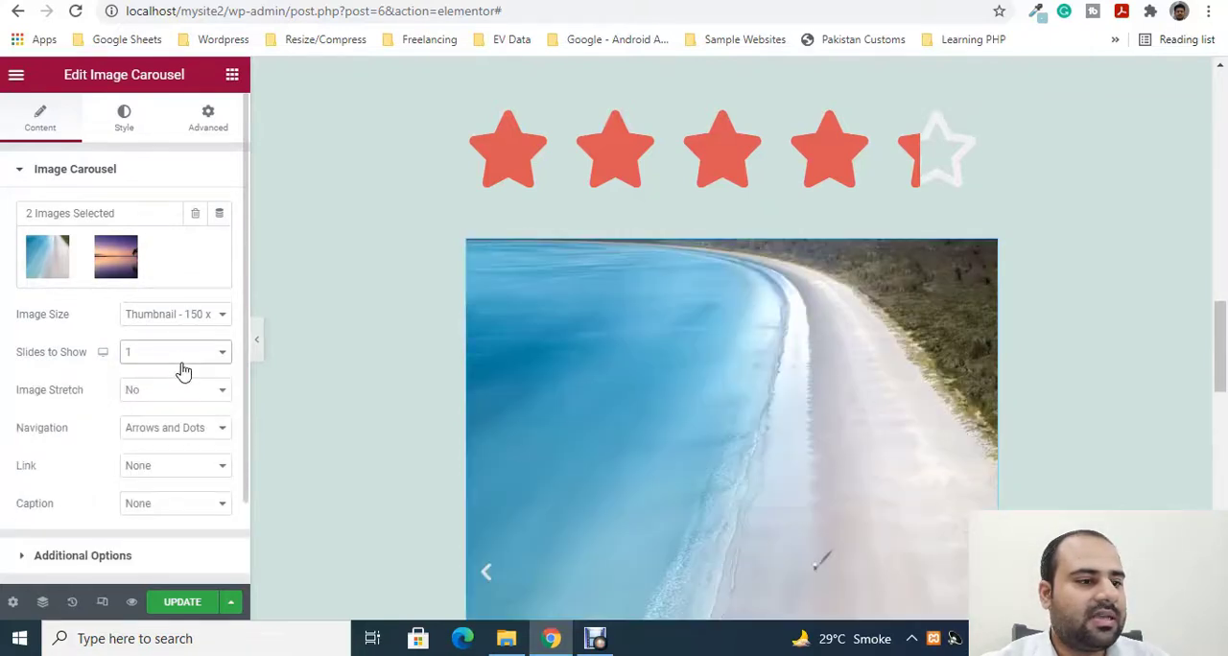
- Flip repeatedly through the carousel's beach and sunset slides to preview the single-slide layout
scroll(957, 389, down, 1)
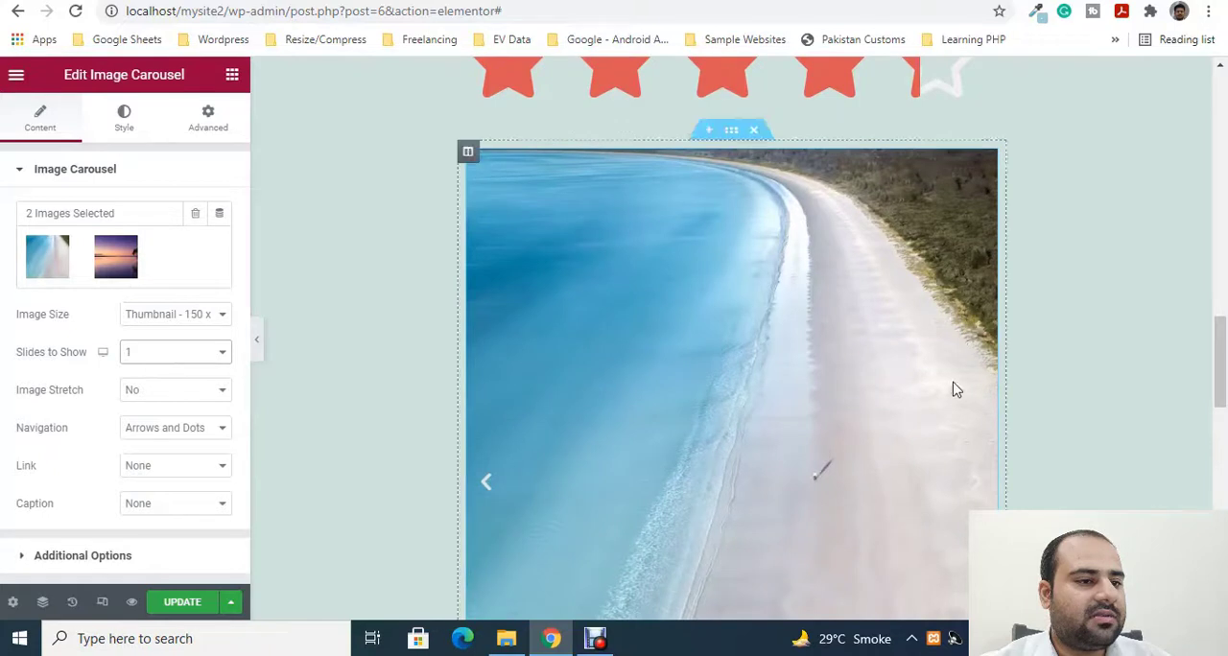
click(488, 485)
click(480, 494)
click(480, 494)
click(480, 494)
click(480, 494)
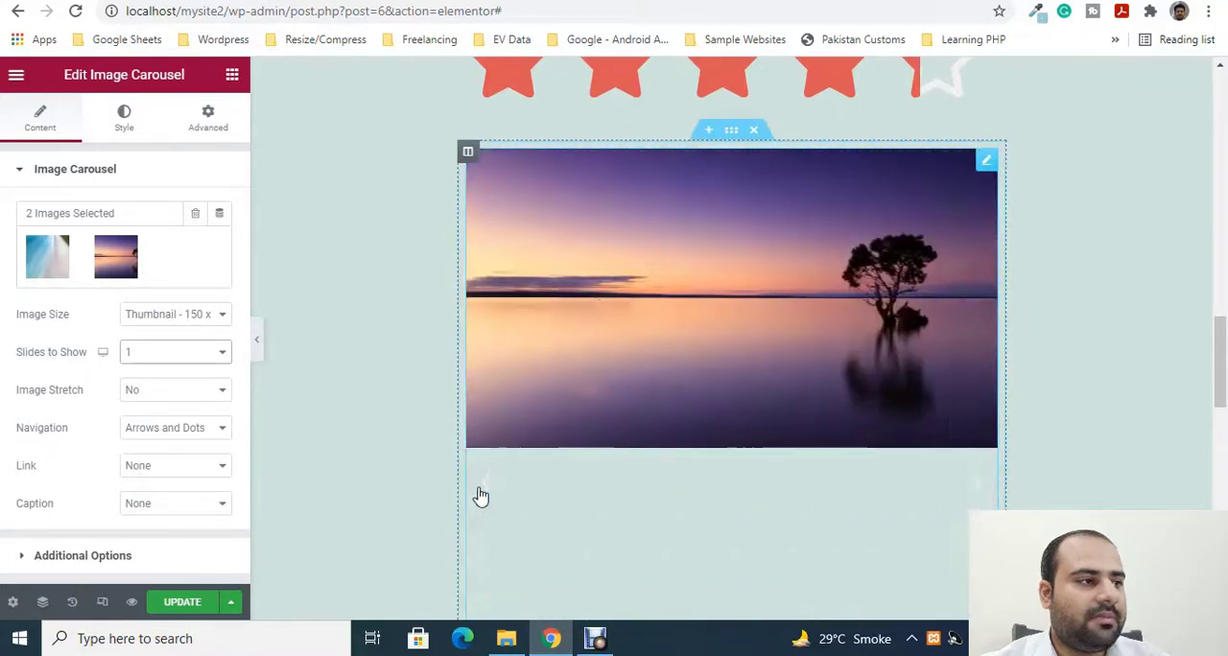
click(481, 495)
click(481, 494)
click(481, 494)
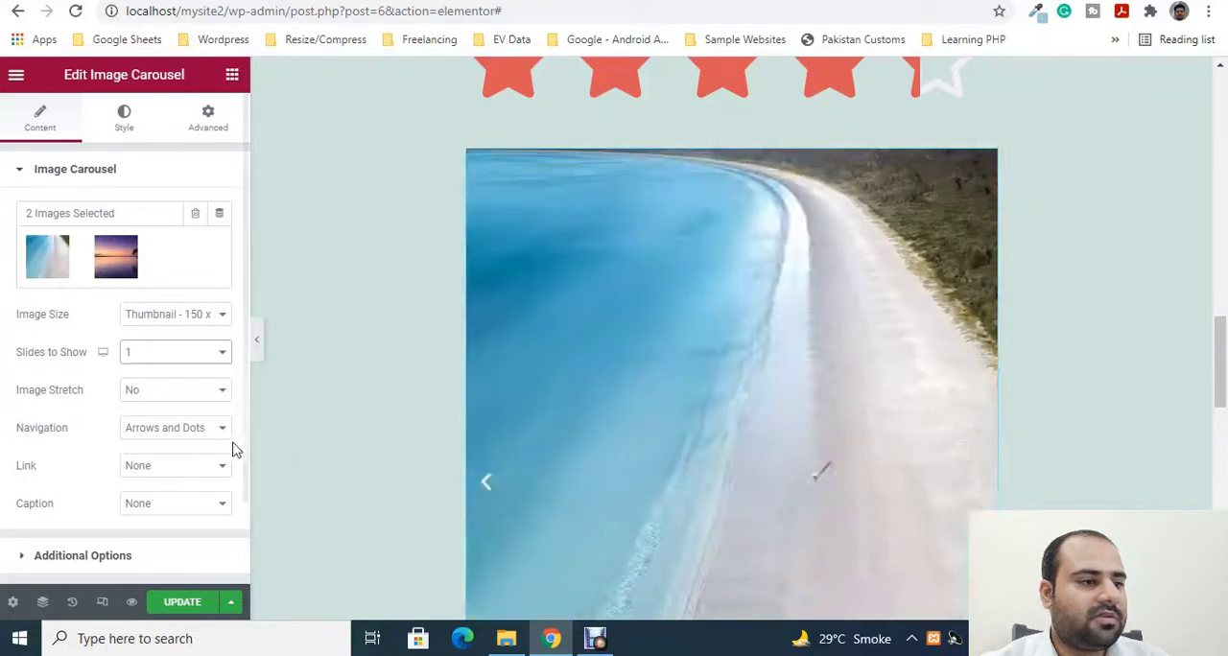
- Set the carousel's Image Stretch option to Yes
click(178, 391)
click(158, 422)
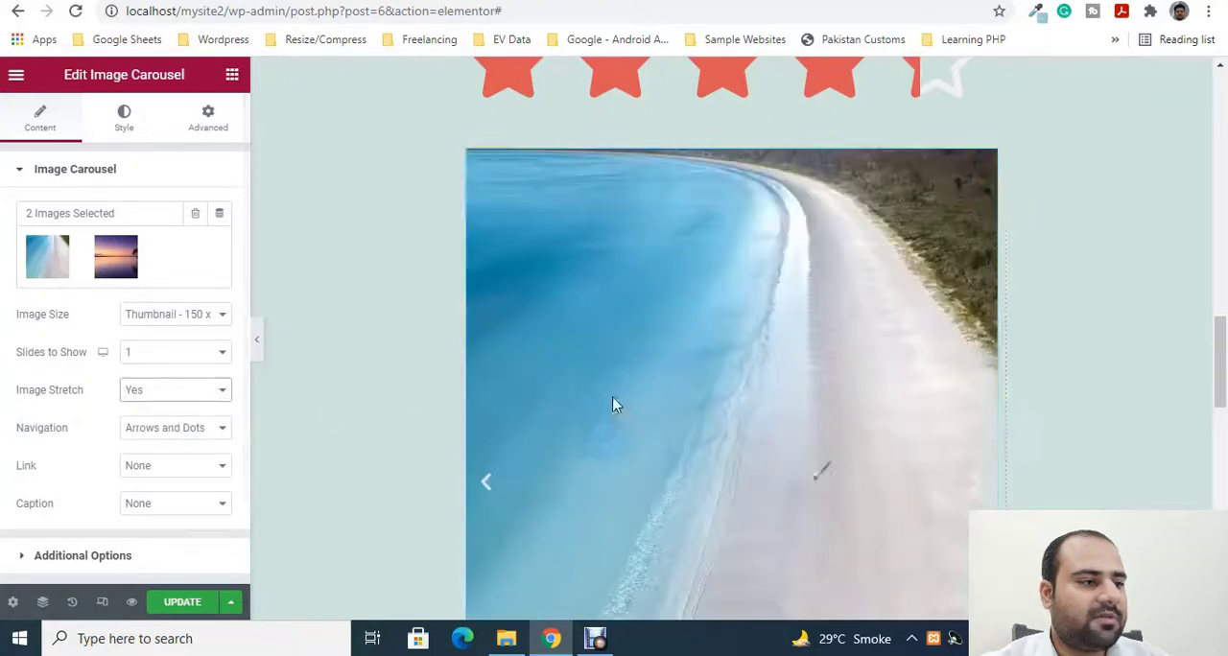
- Try the Arrows navigation style for the carousel, followed by Dots
scroll(55, 378, down, 2)
click(183, 343)
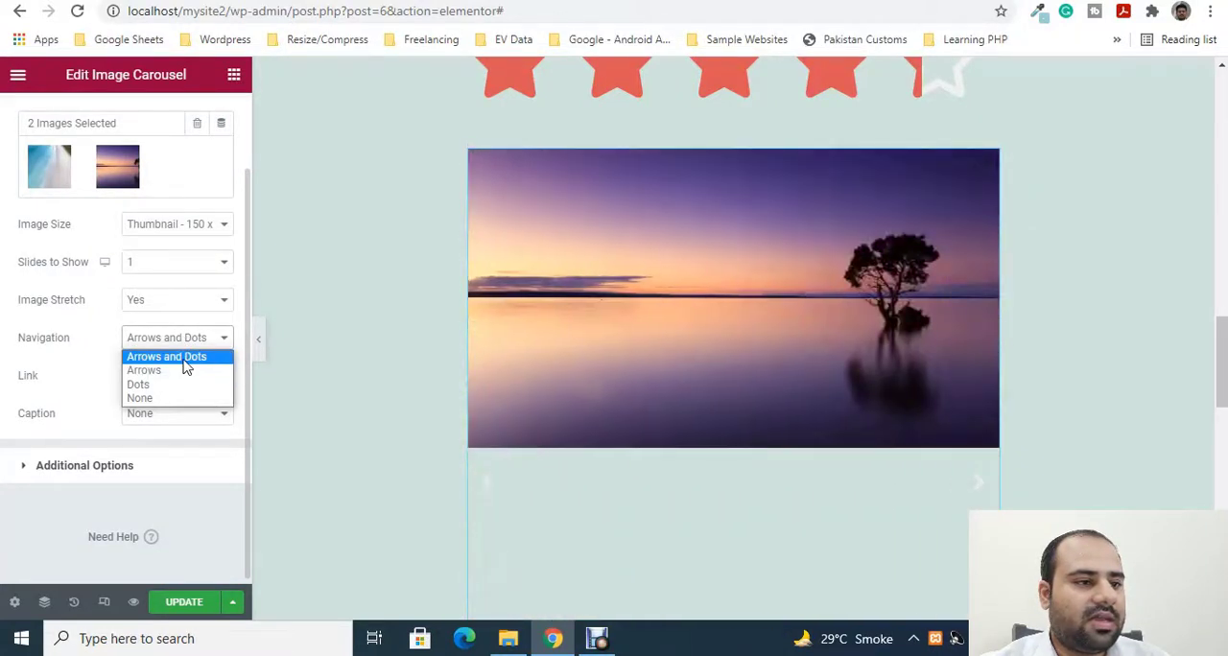
click(186, 371)
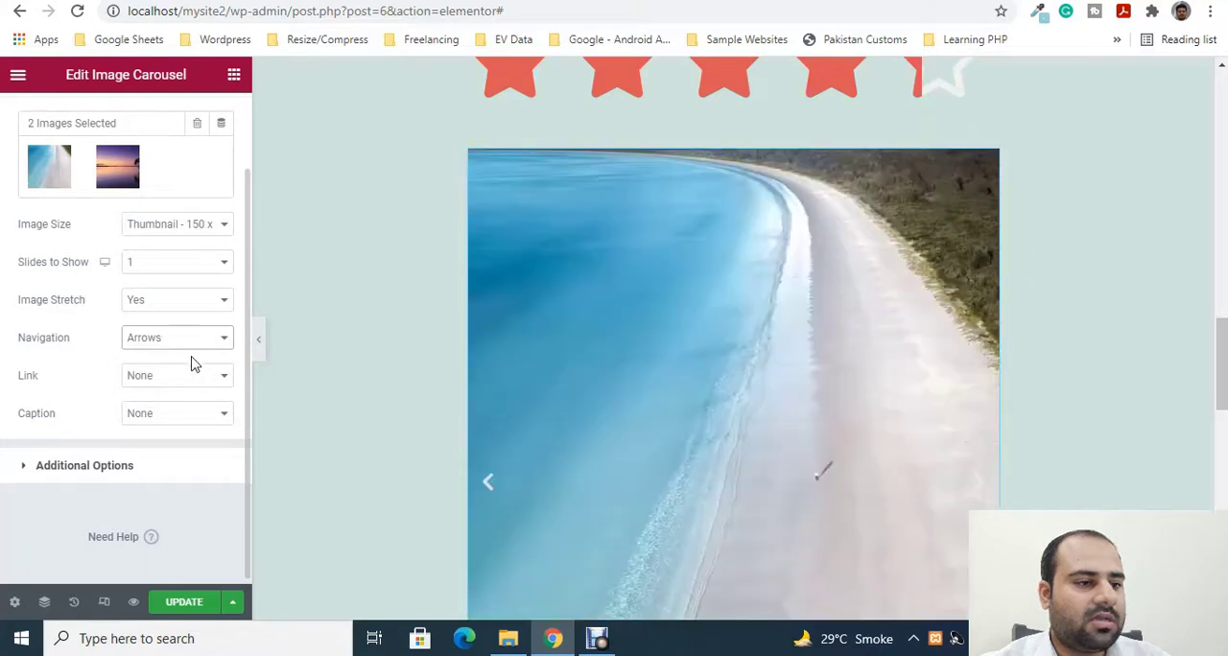
click(187, 346)
click(188, 386)
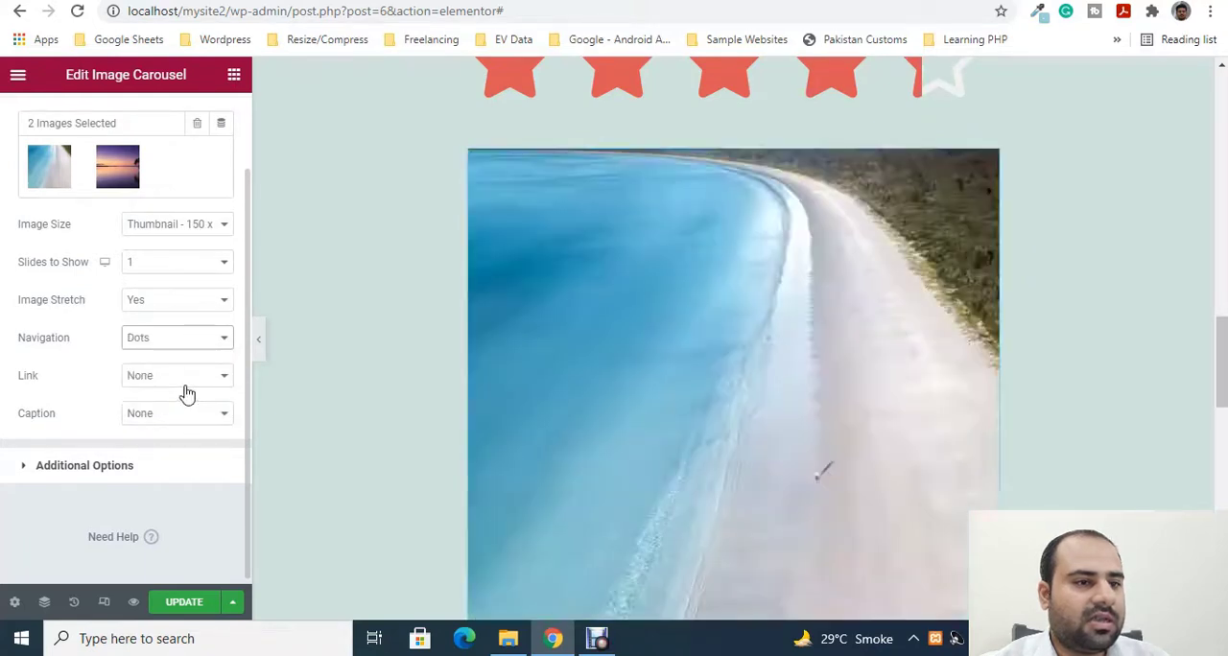
- Switch between the two carousel slides with the dots to check the dot navigation
scroll(864, 451, down, 5)
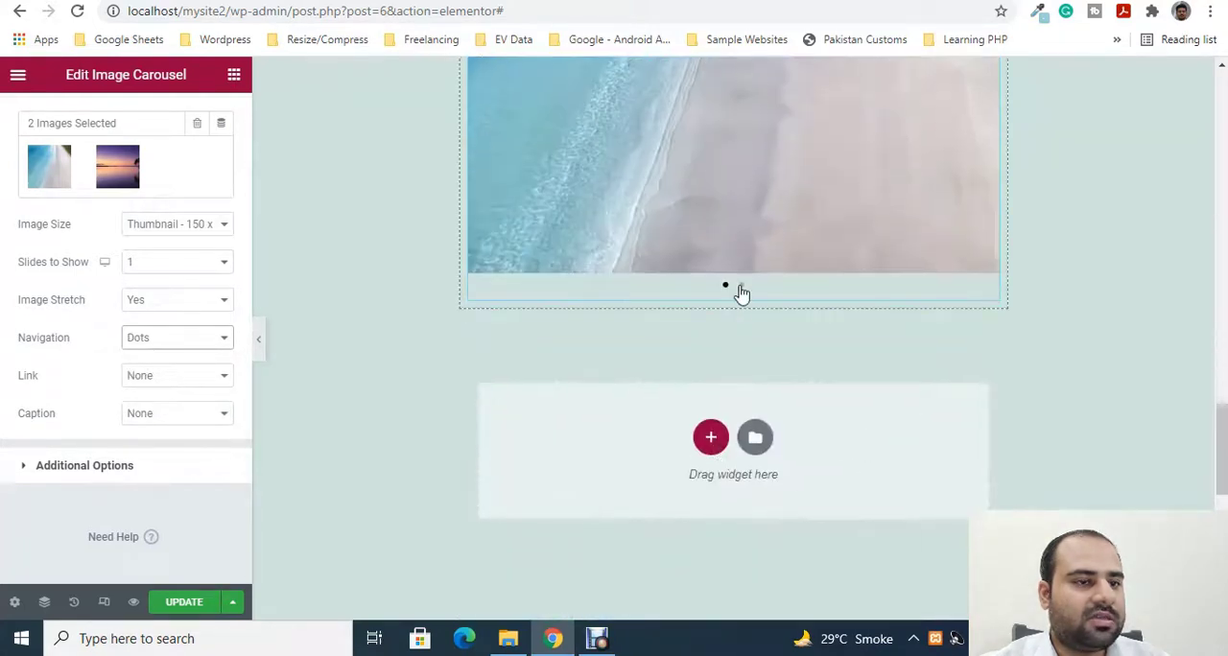
click(740, 286)
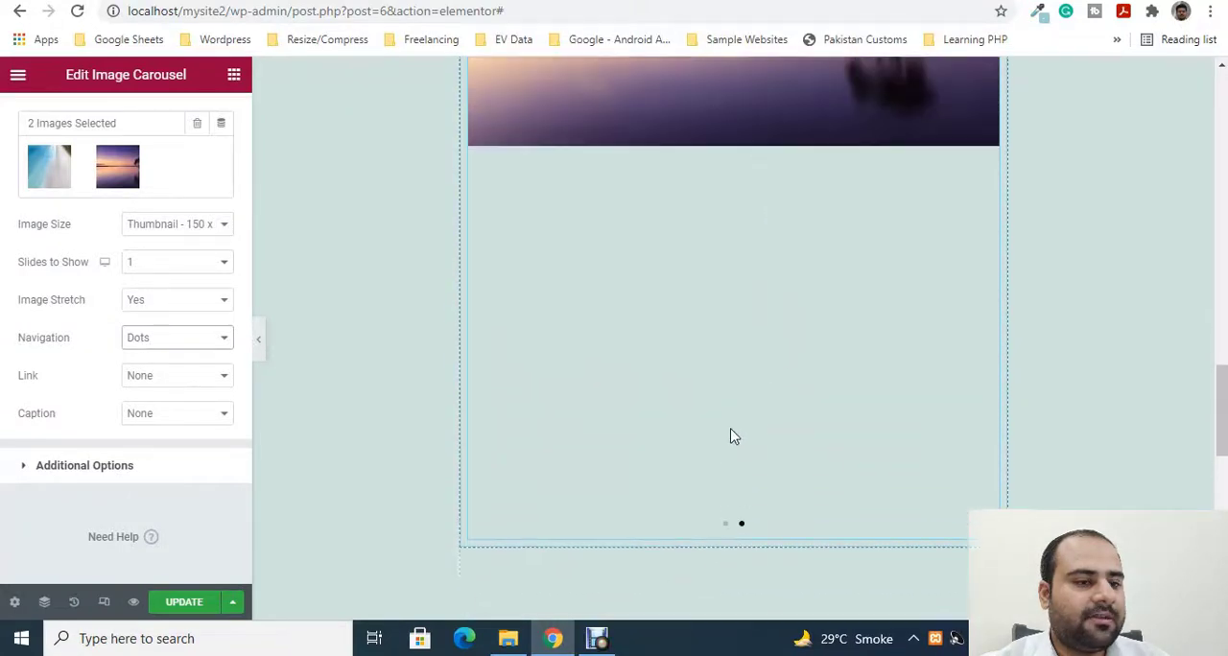
scroll(732, 439, up, 4)
scroll(731, 440, down, 5)
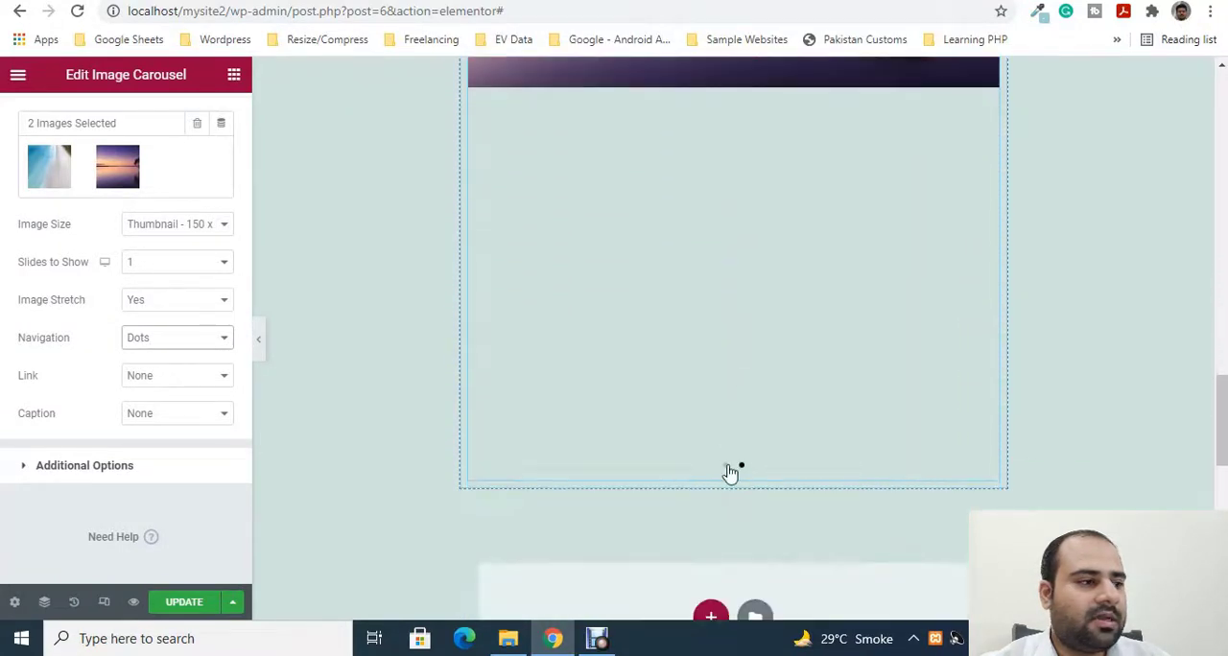
click(727, 466)
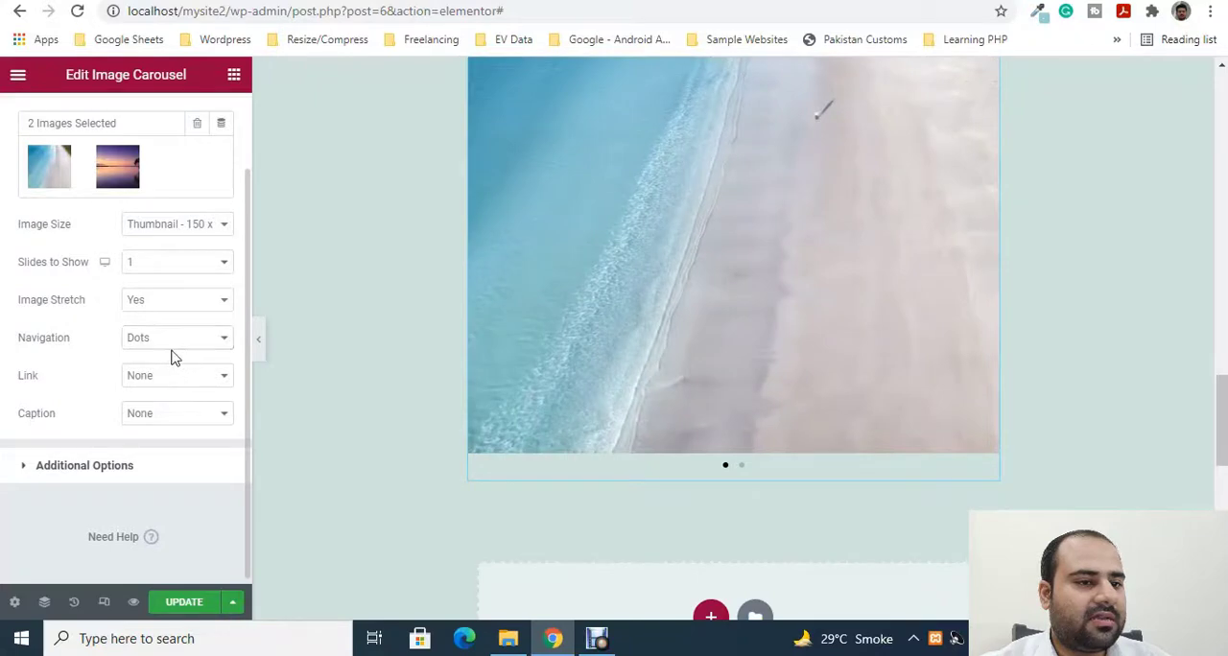
- Set the carousel's navigation to None, check the slides, and restore it to Arrows and Dots
click(173, 338)
click(170, 398)
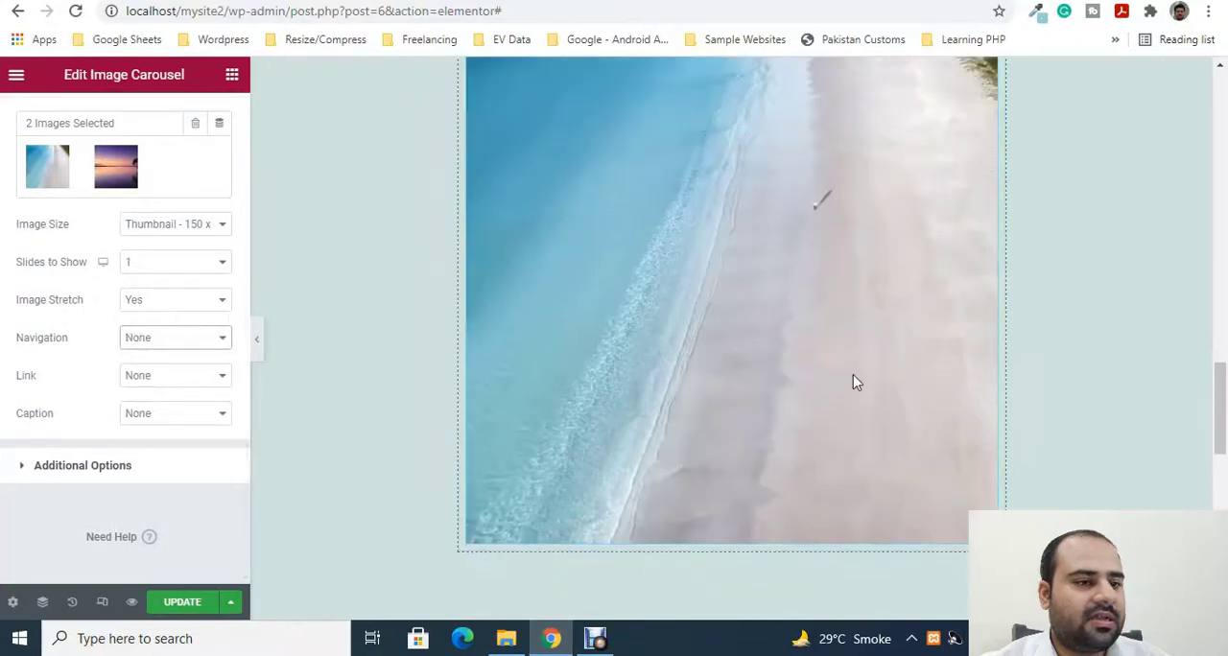
scroll(857, 382, up, 4)
scroll(725, 287, down, 1)
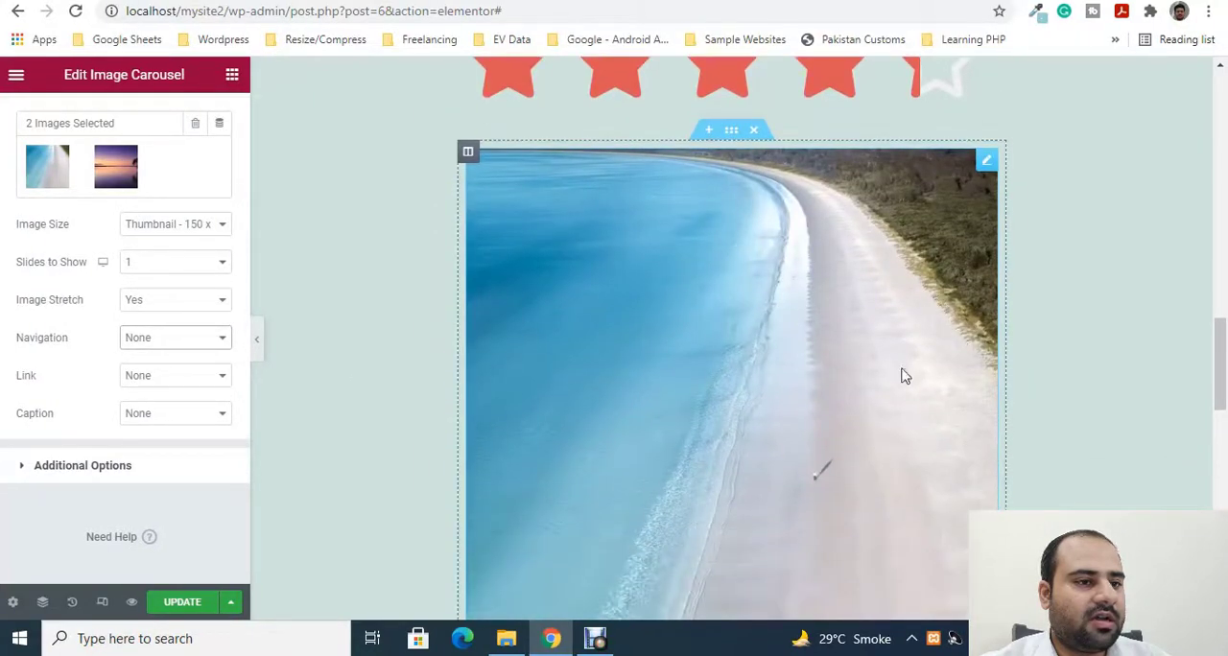
scroll(1171, 301, down, 2)
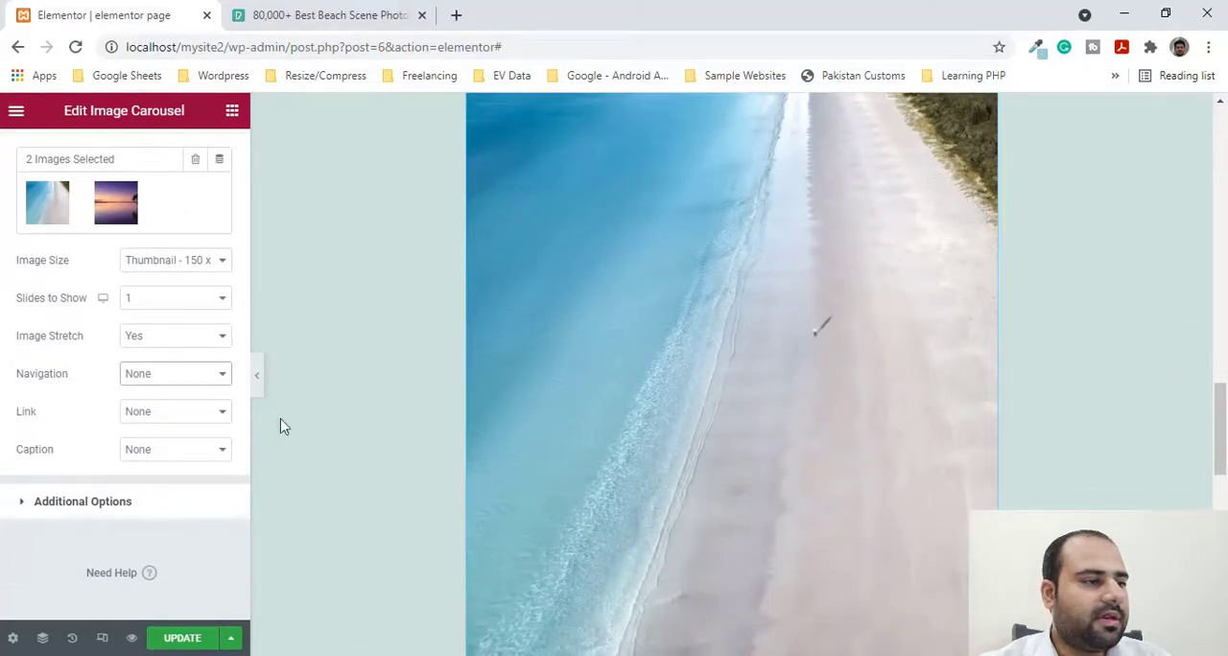
click(178, 375)
click(159, 393)
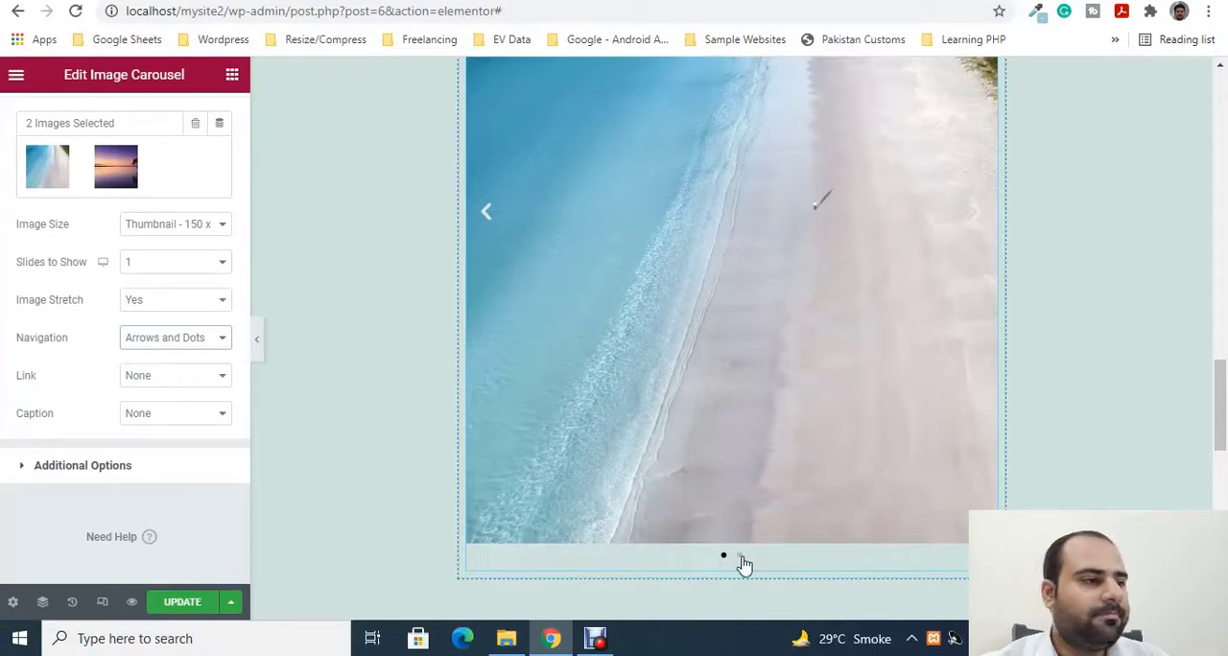
- Link the carousel images to their Media File and set Lightbox to Yes
click(159, 376)
click(132, 408)
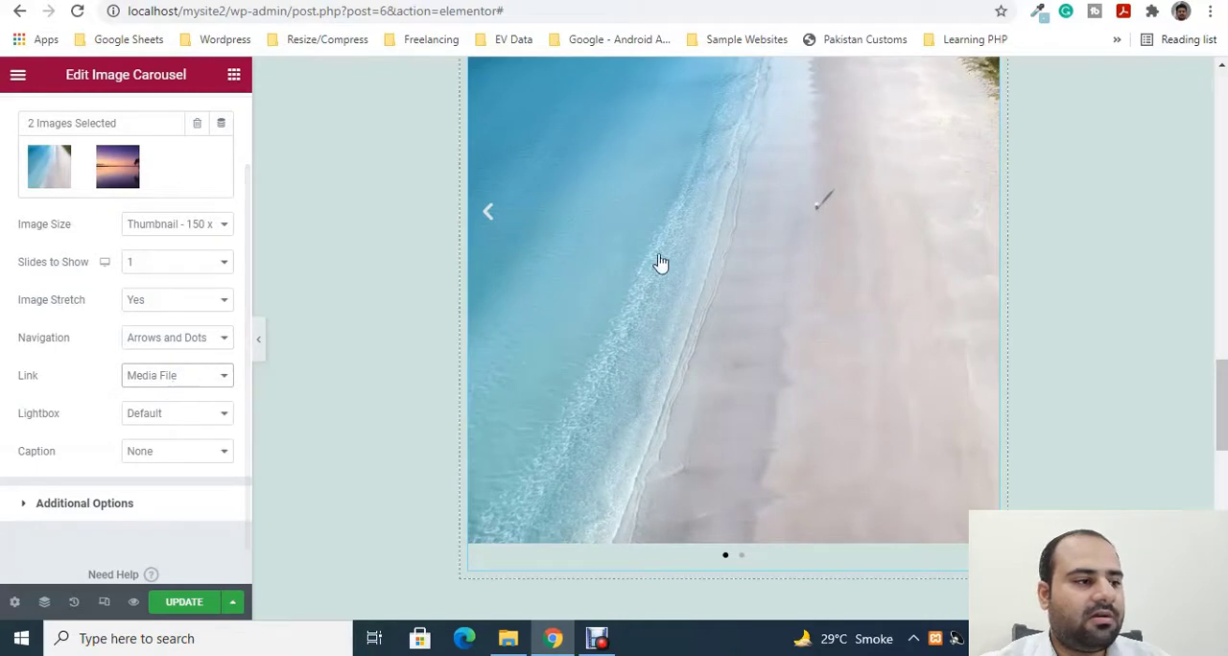
click(144, 376)
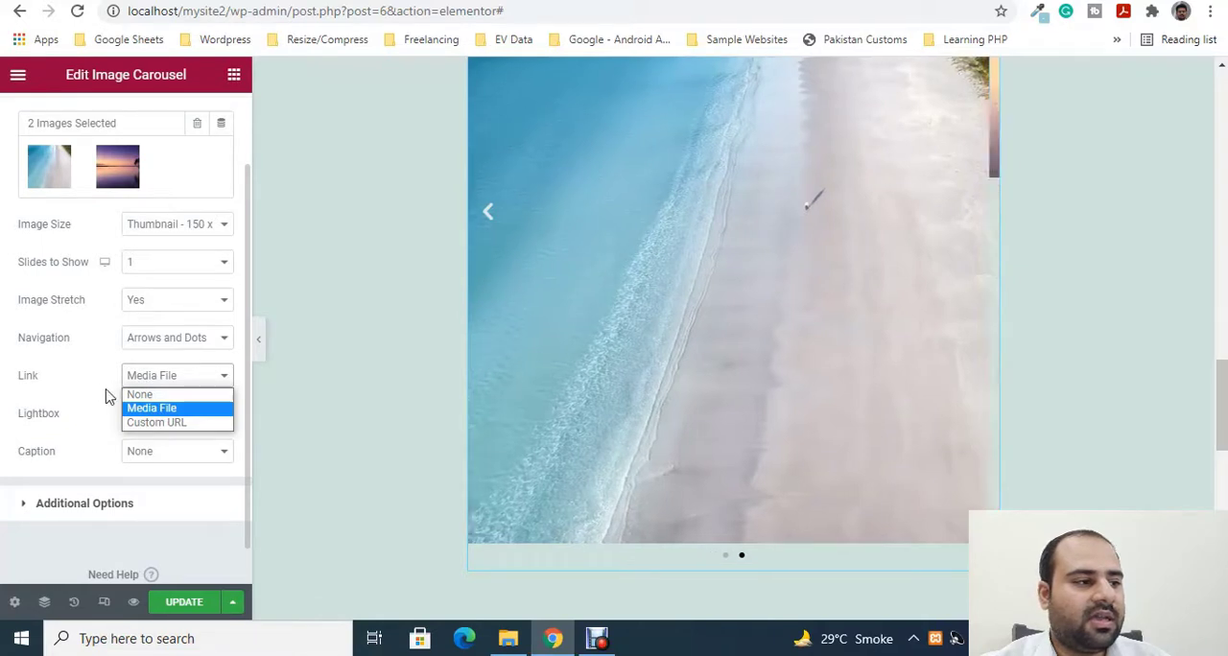
click(105, 392)
click(197, 420)
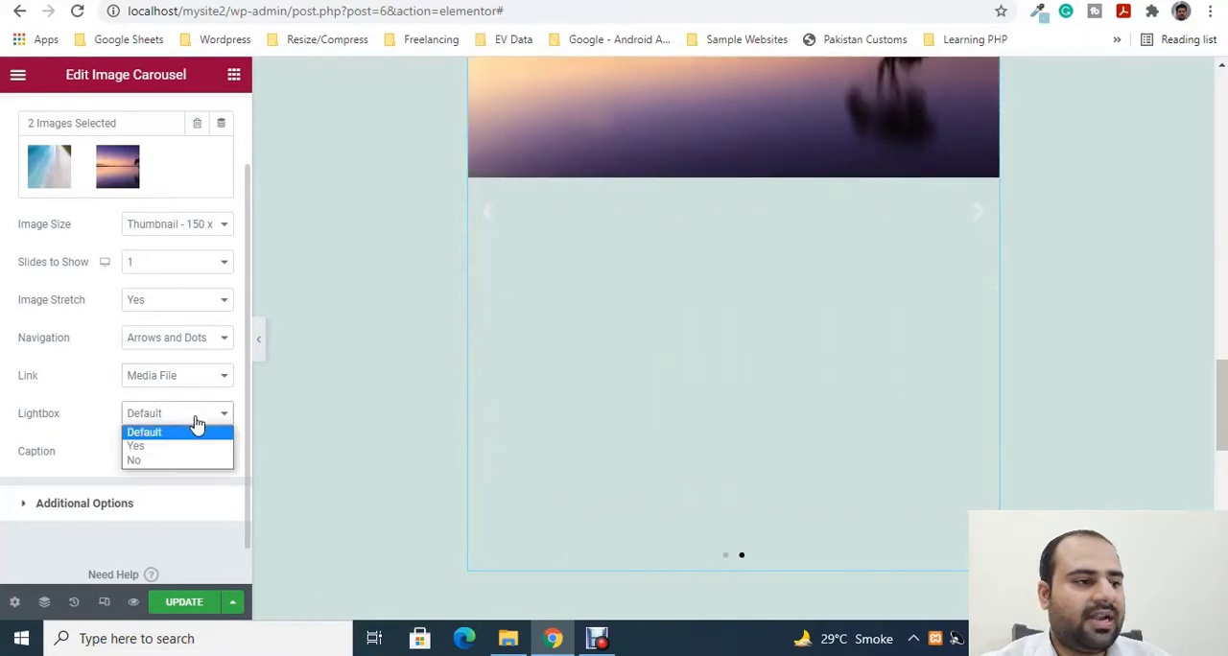
click(153, 446)
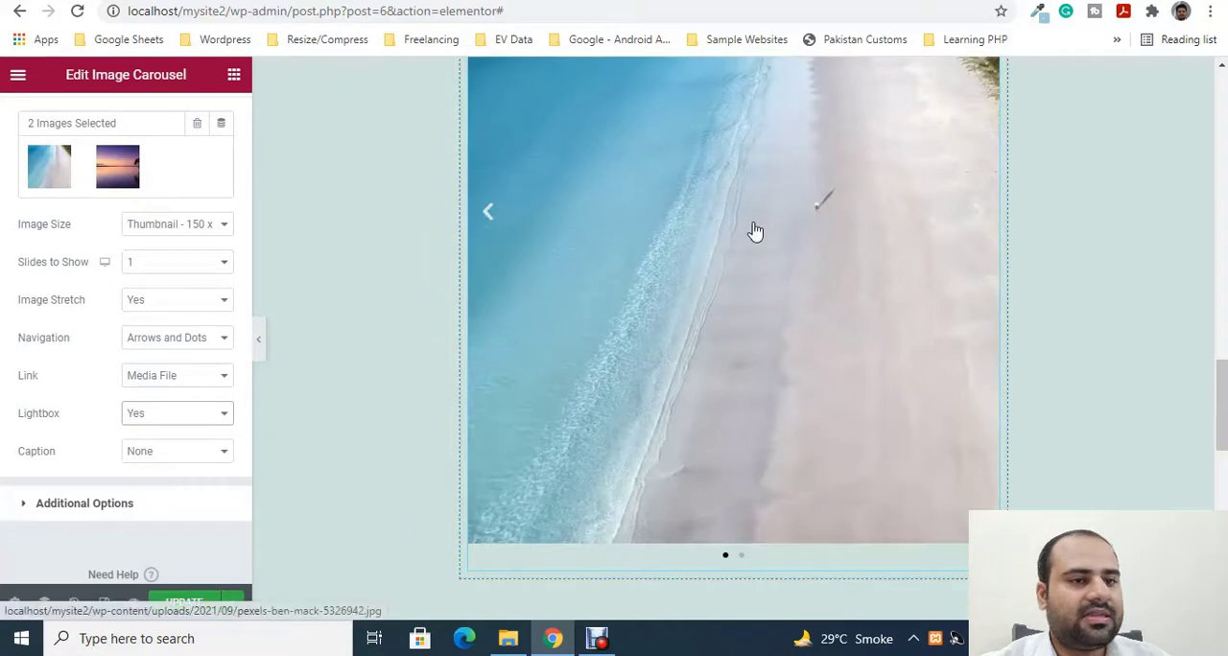
- Open the carousel's beach image in the lightbox, browse through both images, and close the lightbox
click(754, 231)
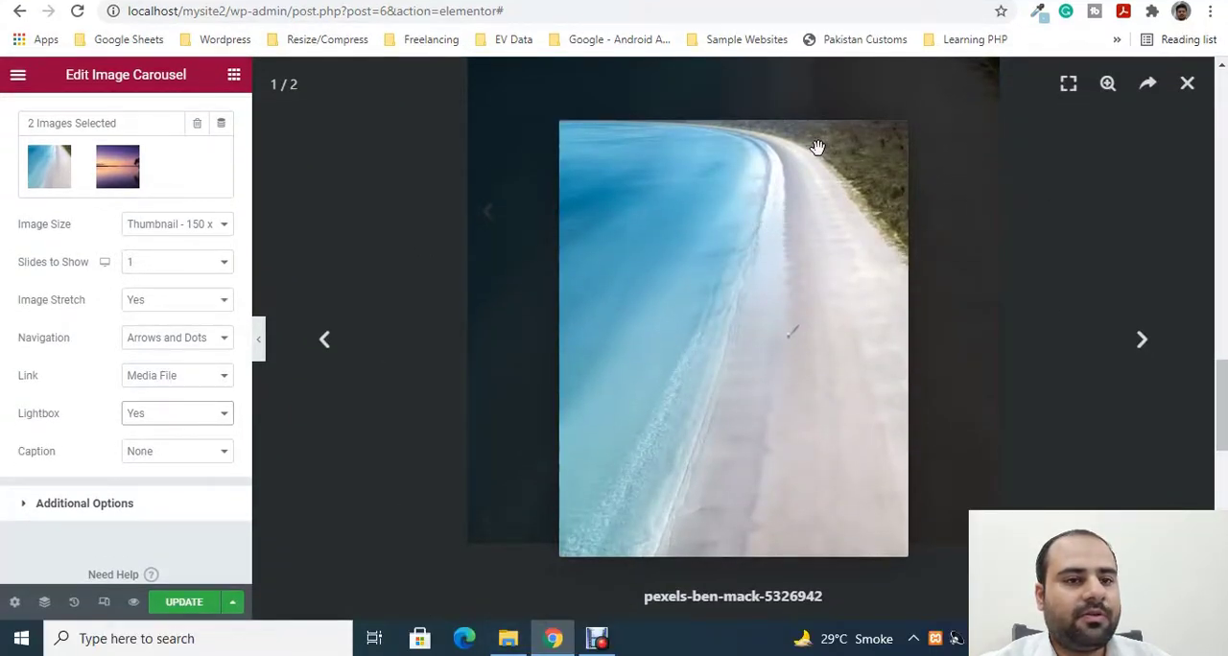
click(1137, 342)
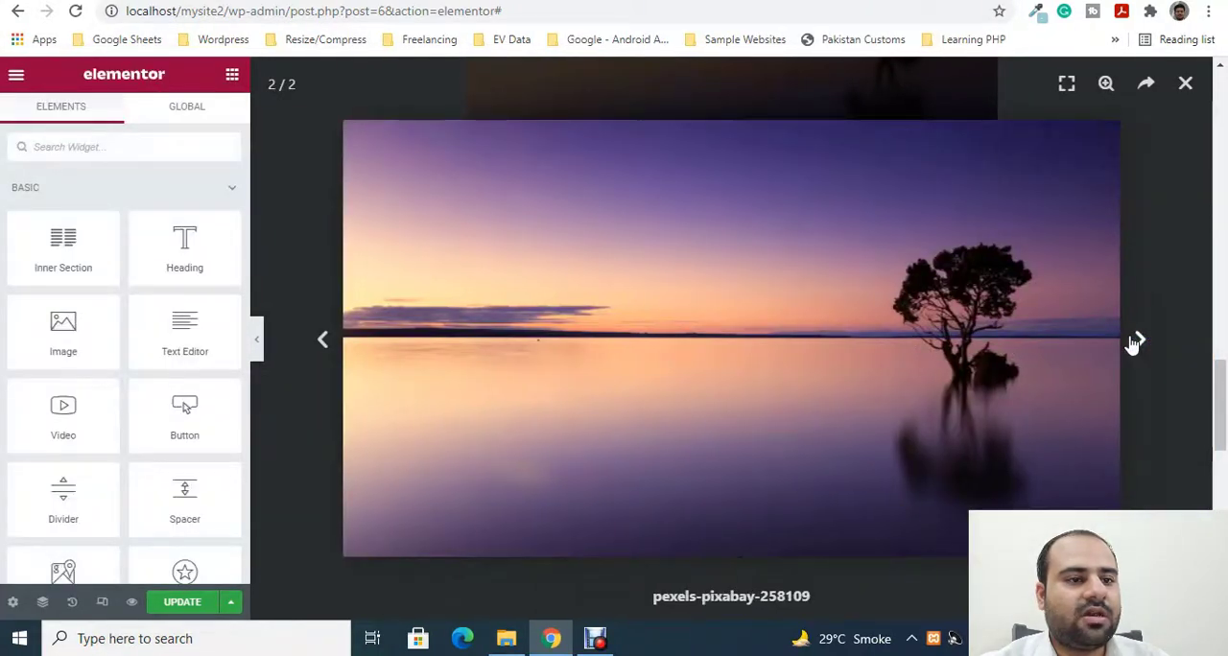
click(1136, 341)
click(1136, 341)
click(1136, 342)
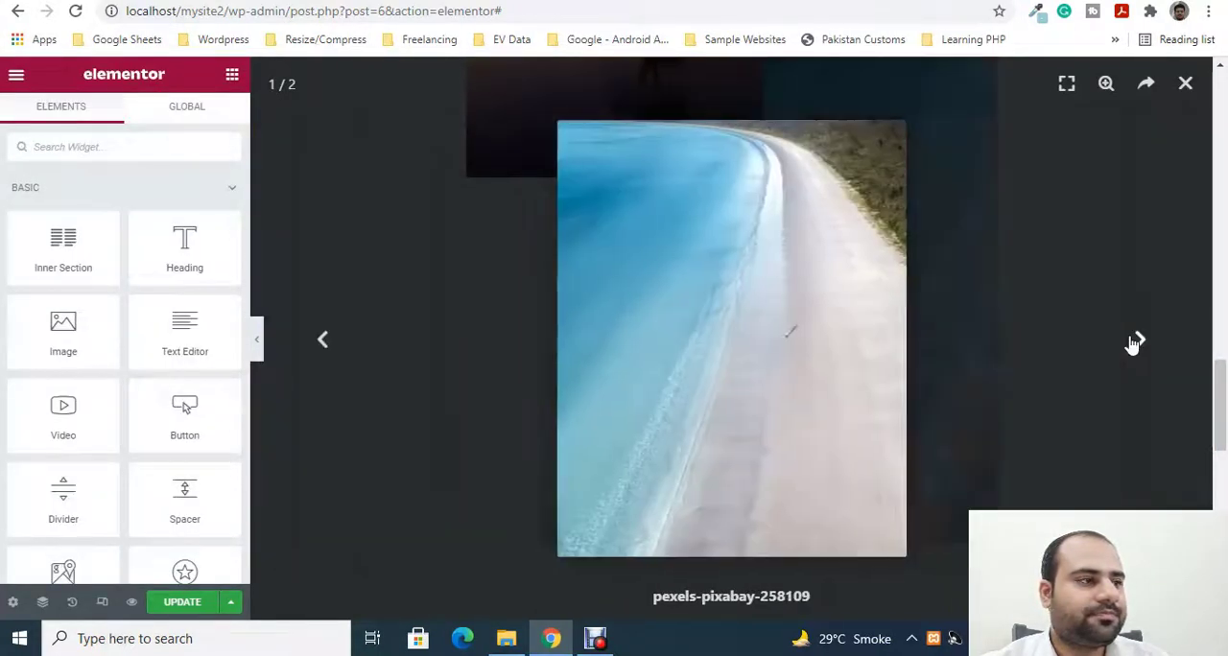
click(1134, 343)
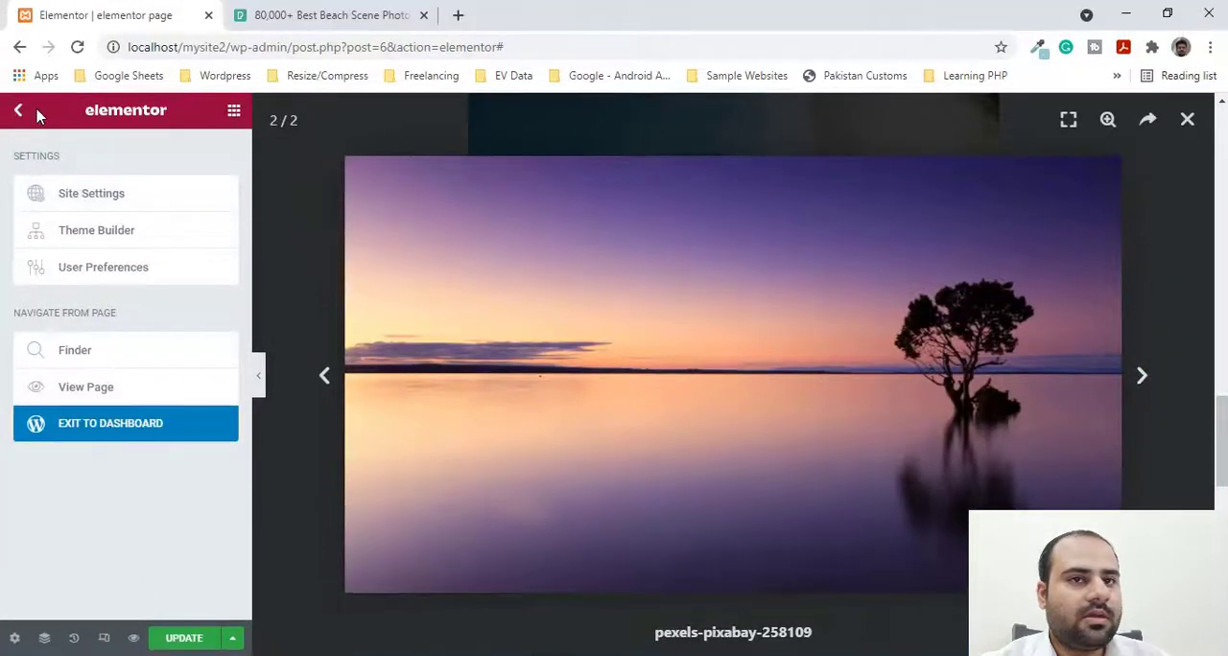
click(19, 112)
click(1186, 120)
- Add a Basic Gallery widget below the image carousel
scroll(197, 461, down, 1)
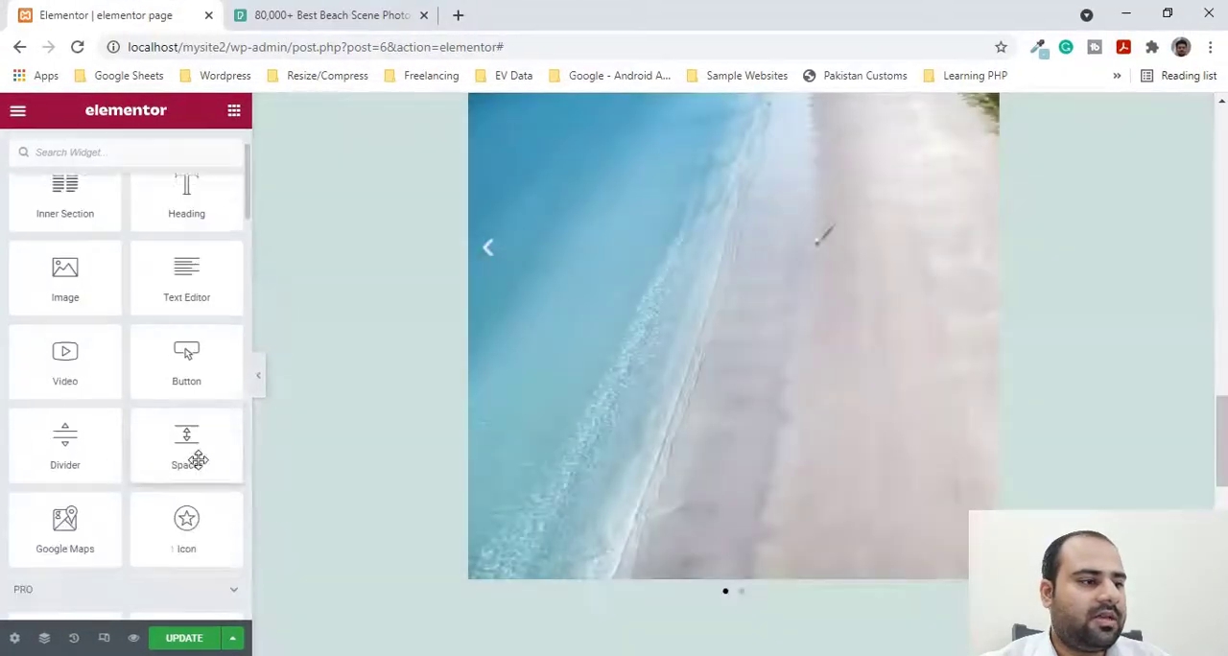
scroll(198, 460, down, 10)
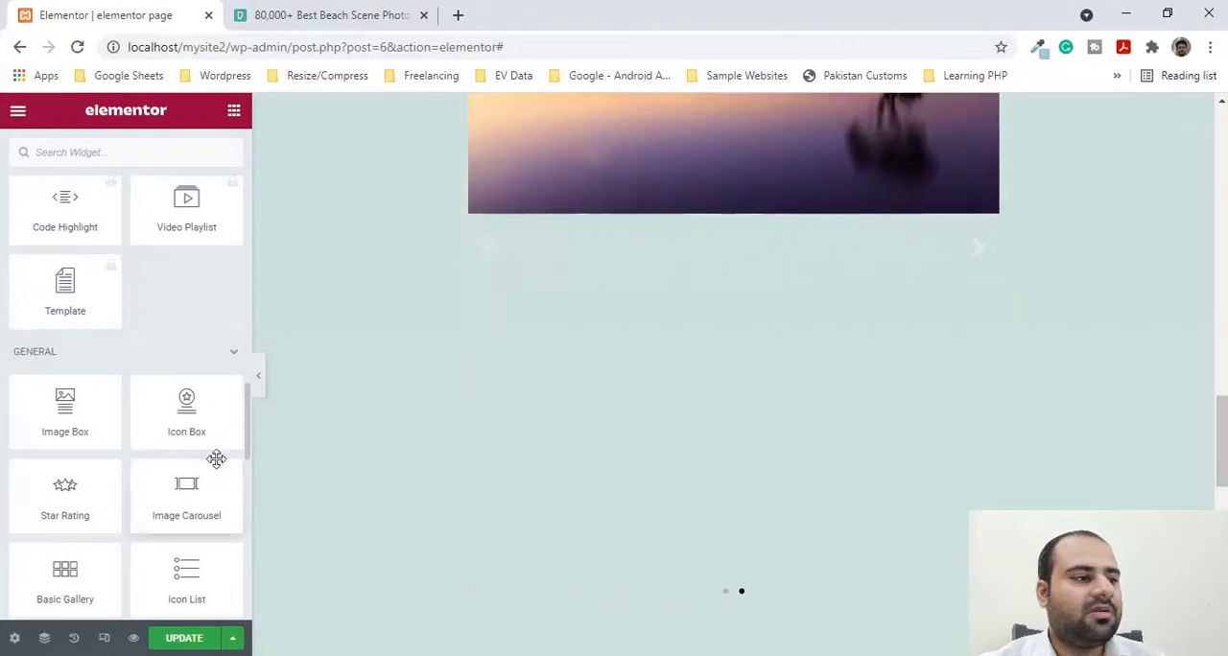
scroll(216, 459, down, 2)
scroll(971, 368, down, 2)
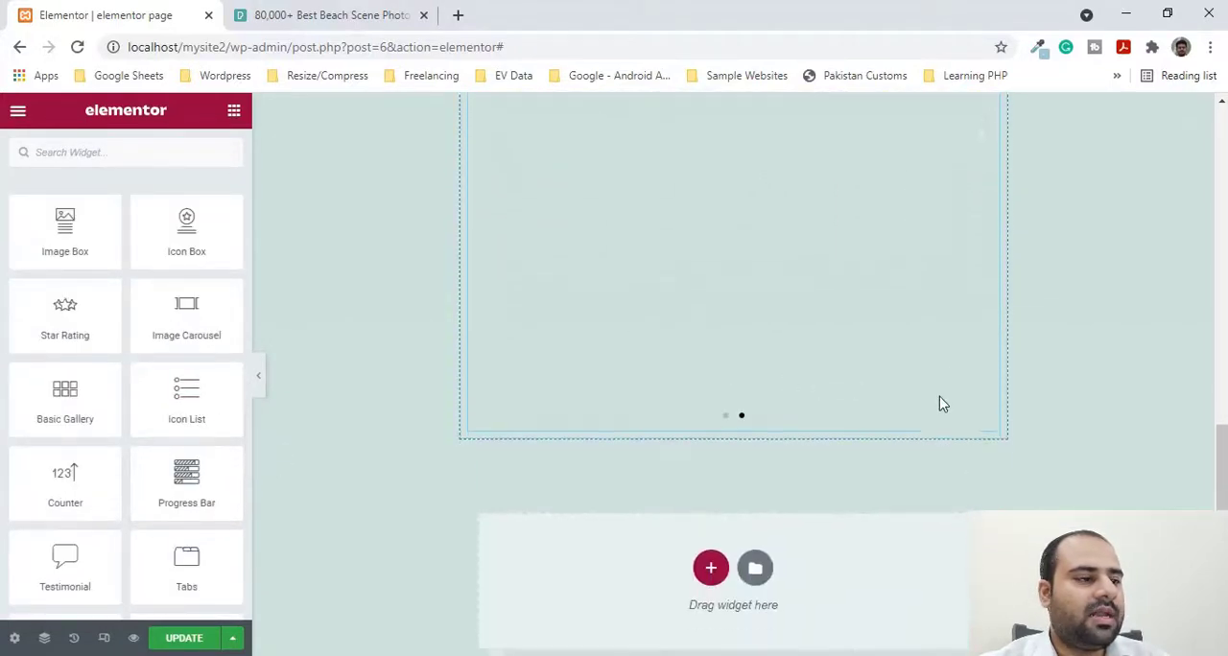
scroll(860, 412, up, 2)
scroll(861, 413, down, 3)
scroll(861, 414, down, 2)
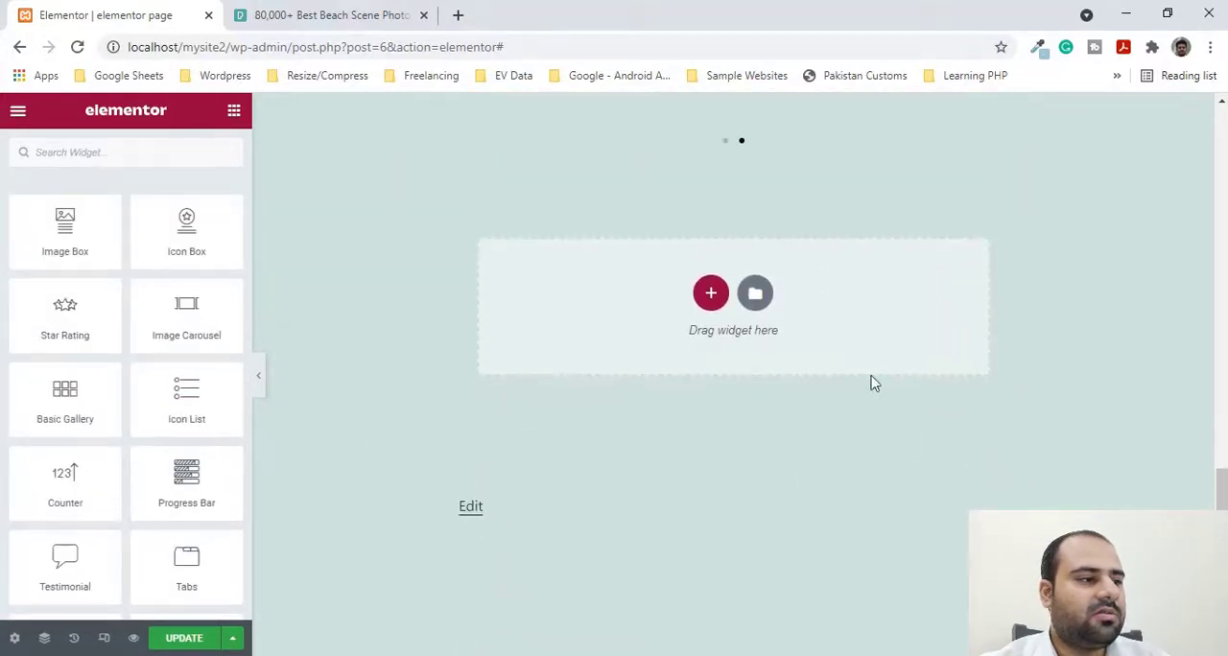
scroll(868, 385, up, 1)
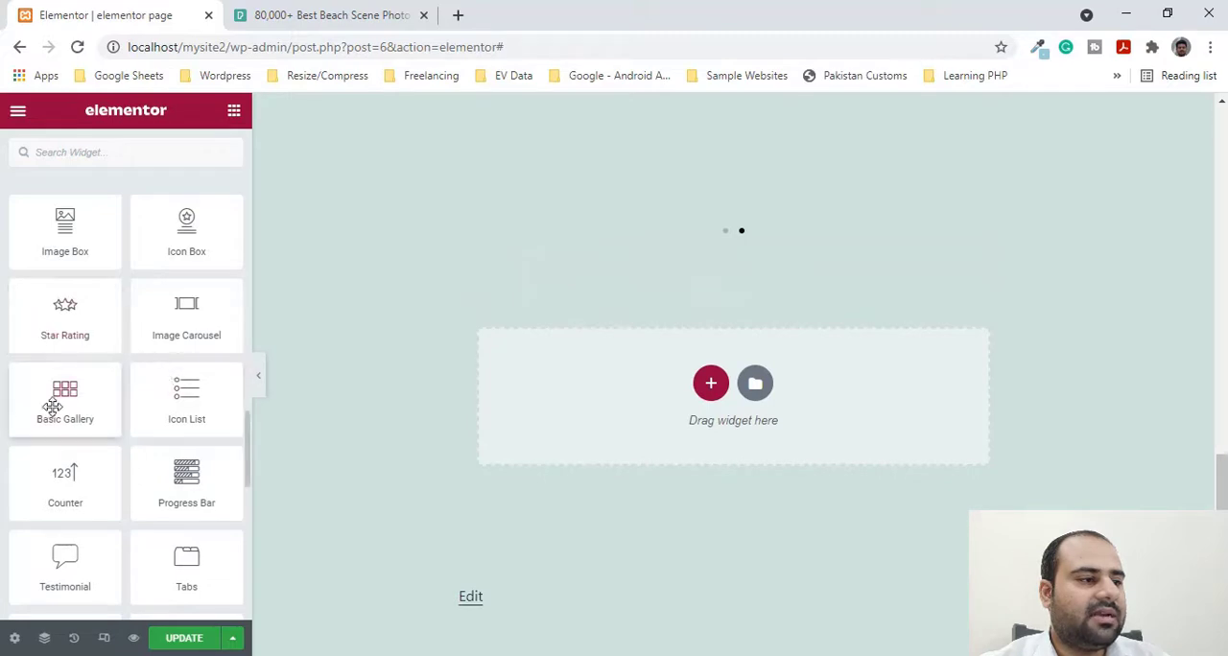
drag(11, 392, 588, 385)
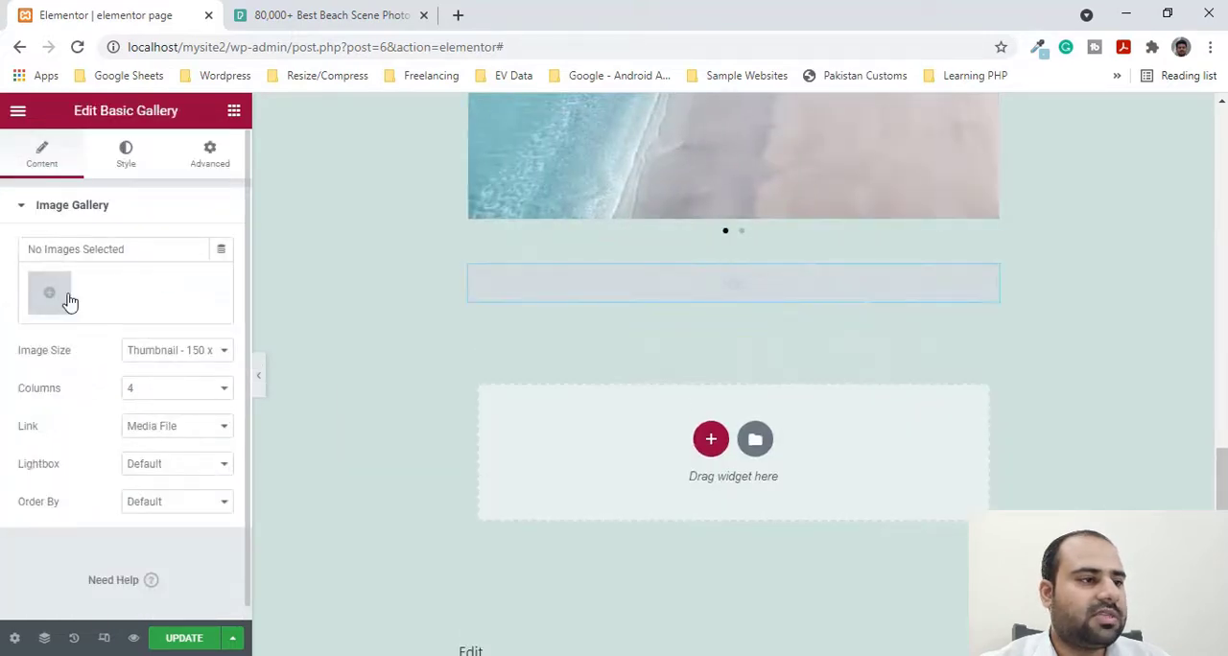
- Fill the Basic Gallery with the sunset tree and beach images from the media library
click(68, 295)
click(247, 348)
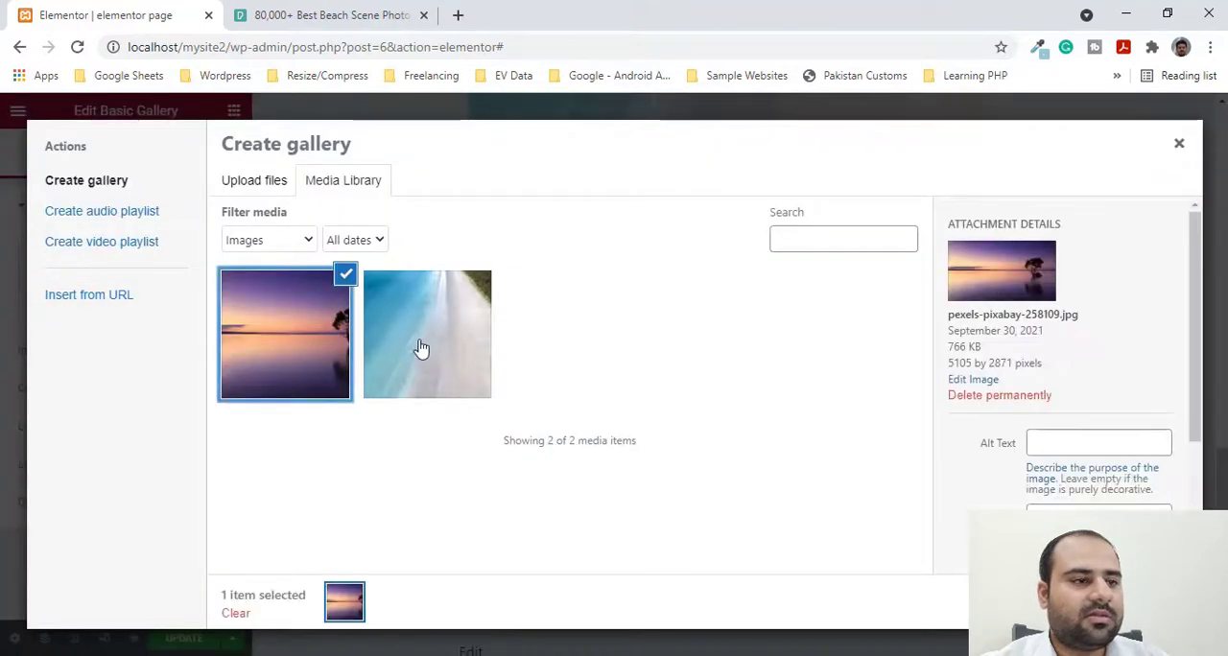
click(422, 349)
click(1121, 603)
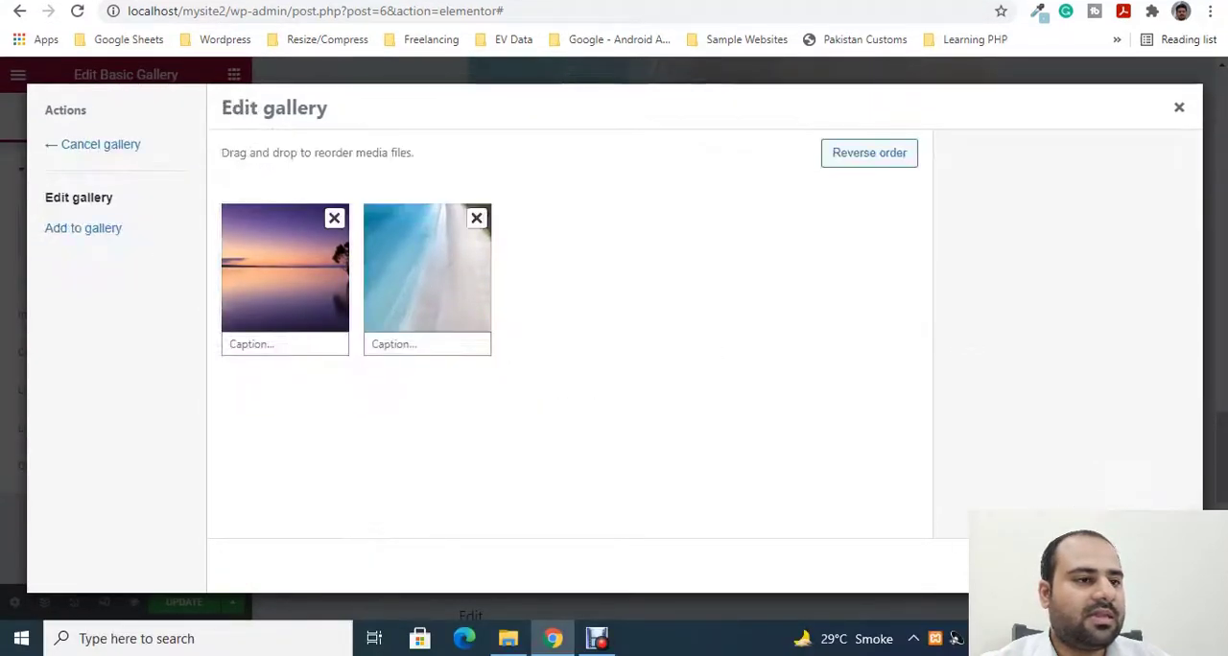
click(1121, 566)
- Open the sunset tree image of the Basic Gallery in the lightbox, then close the lightbox
scroll(737, 210, up, 4)
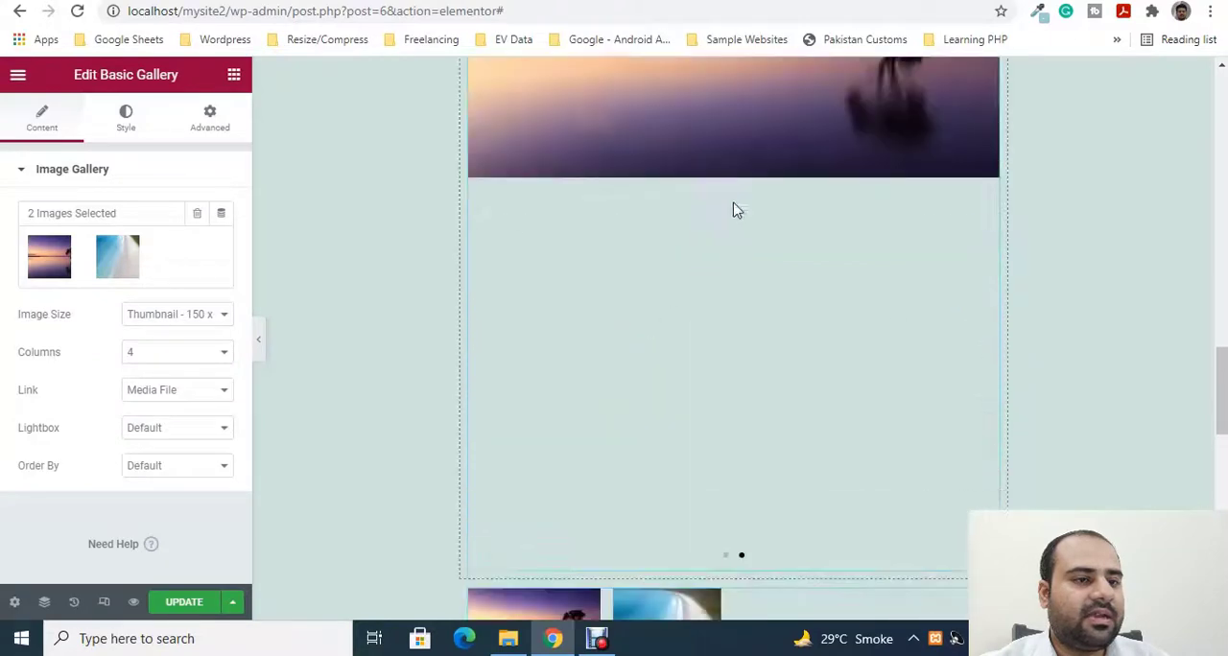
scroll(737, 210, up, 4)
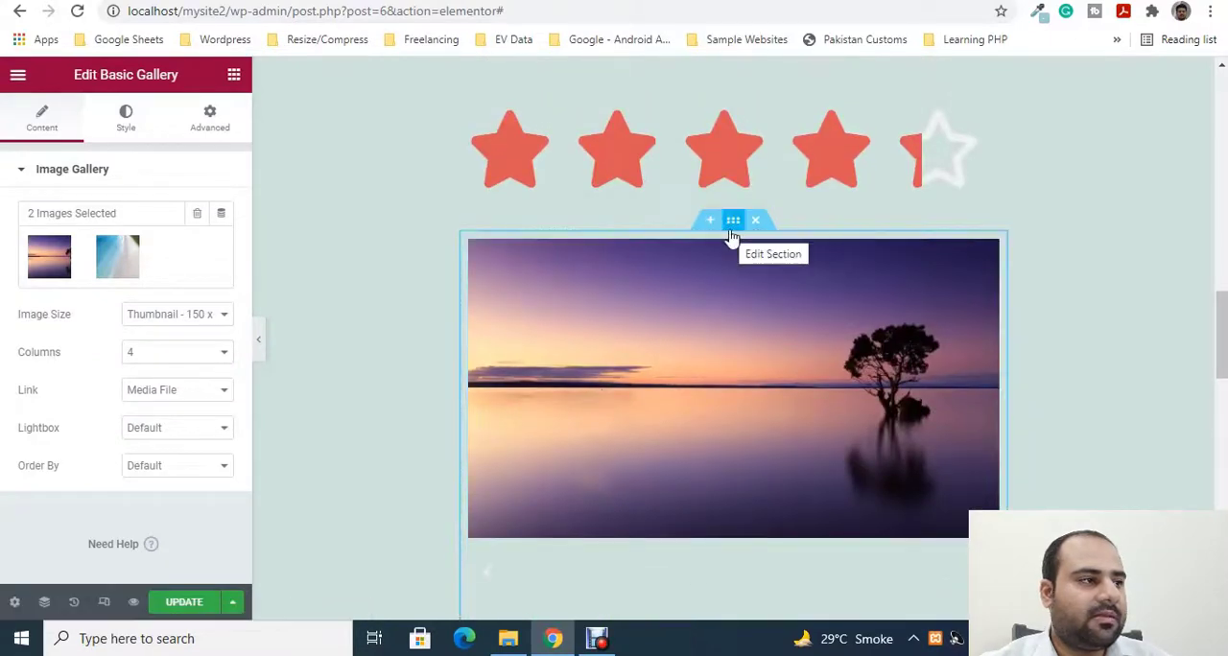
click(732, 226)
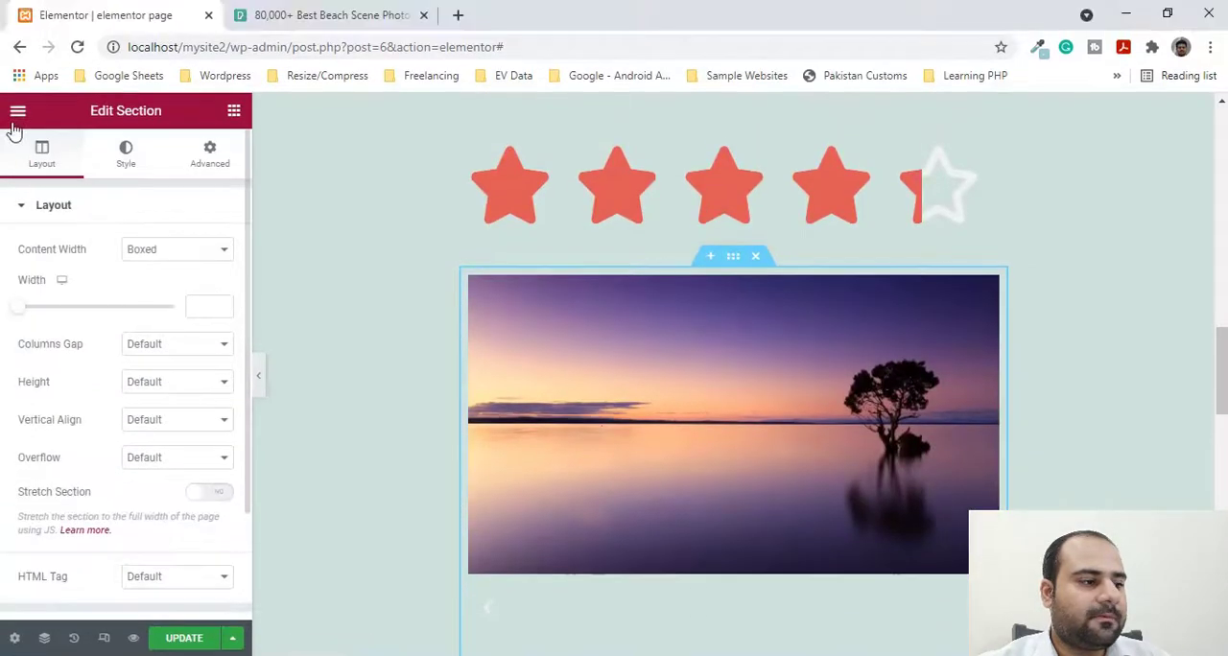
click(18, 75)
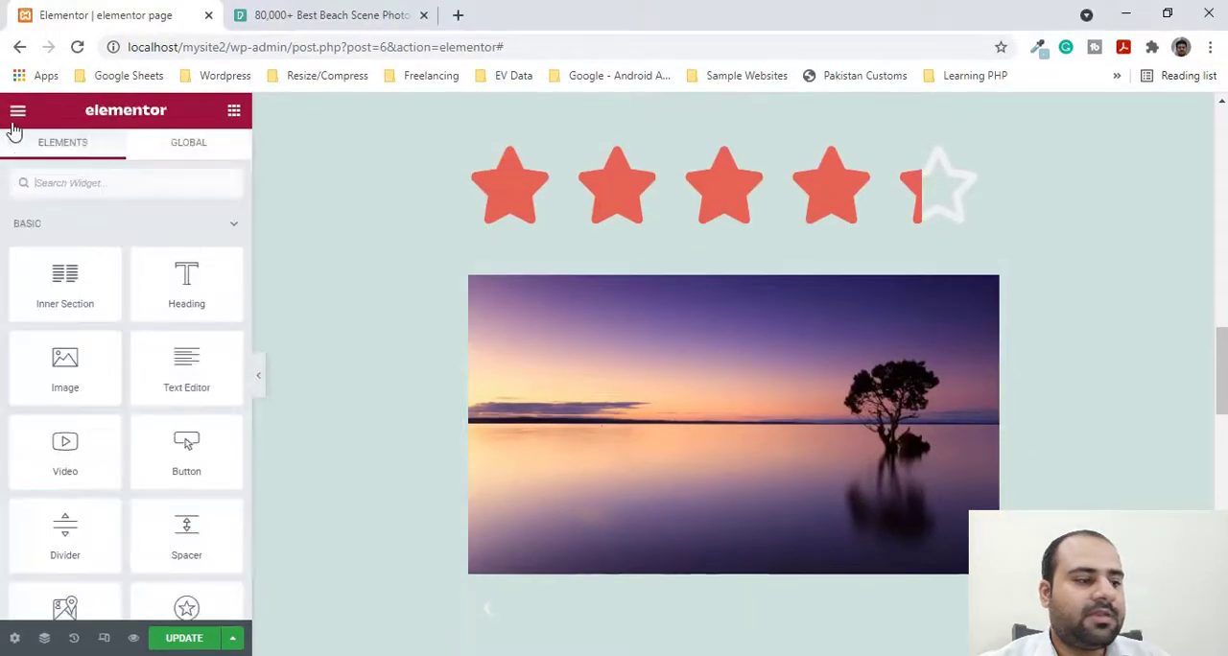
scroll(156, 443, down, 15)
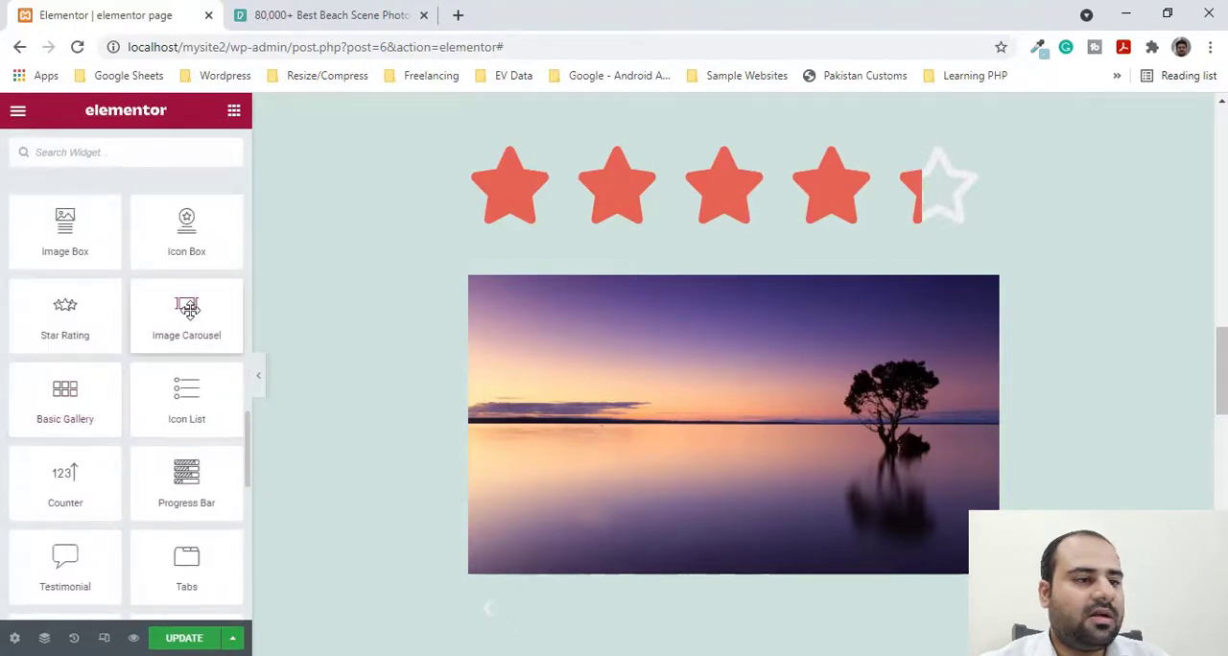
scroll(740, 384, down, 5)
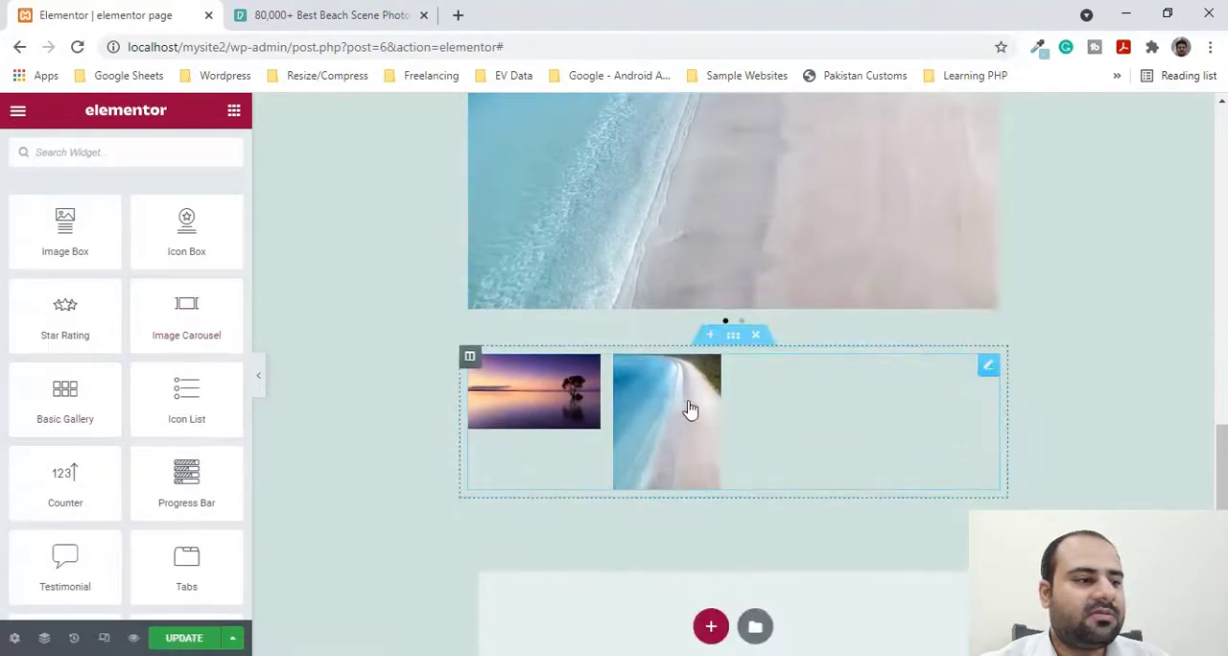
click(469, 359)
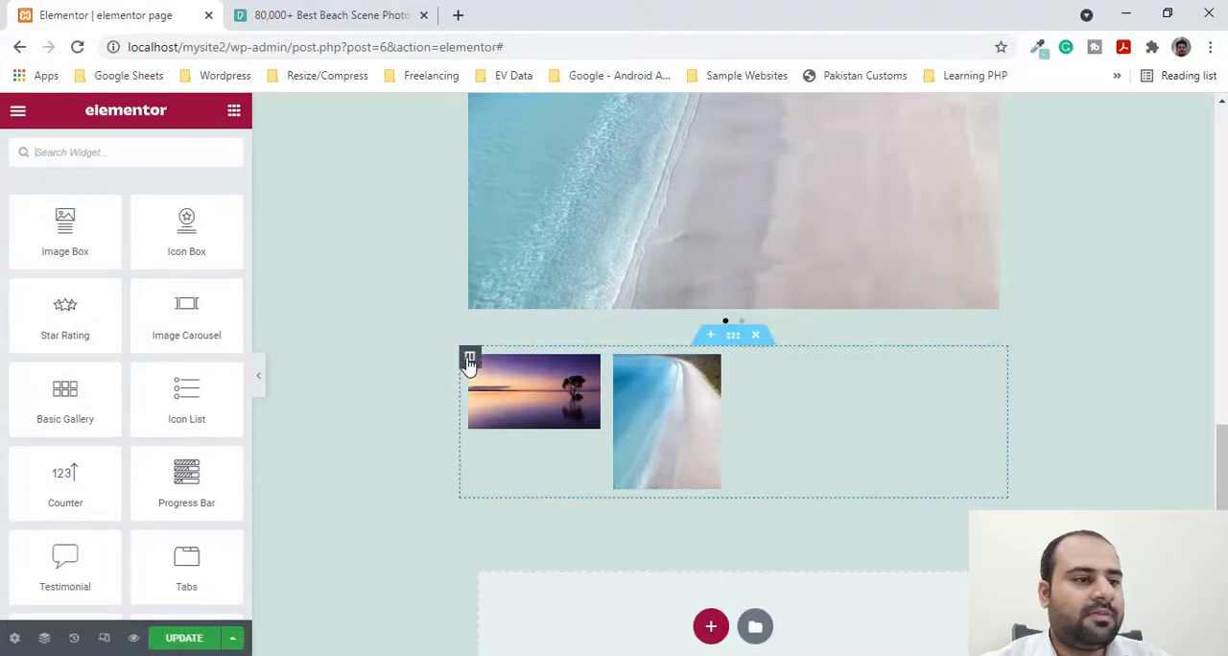
click(547, 387)
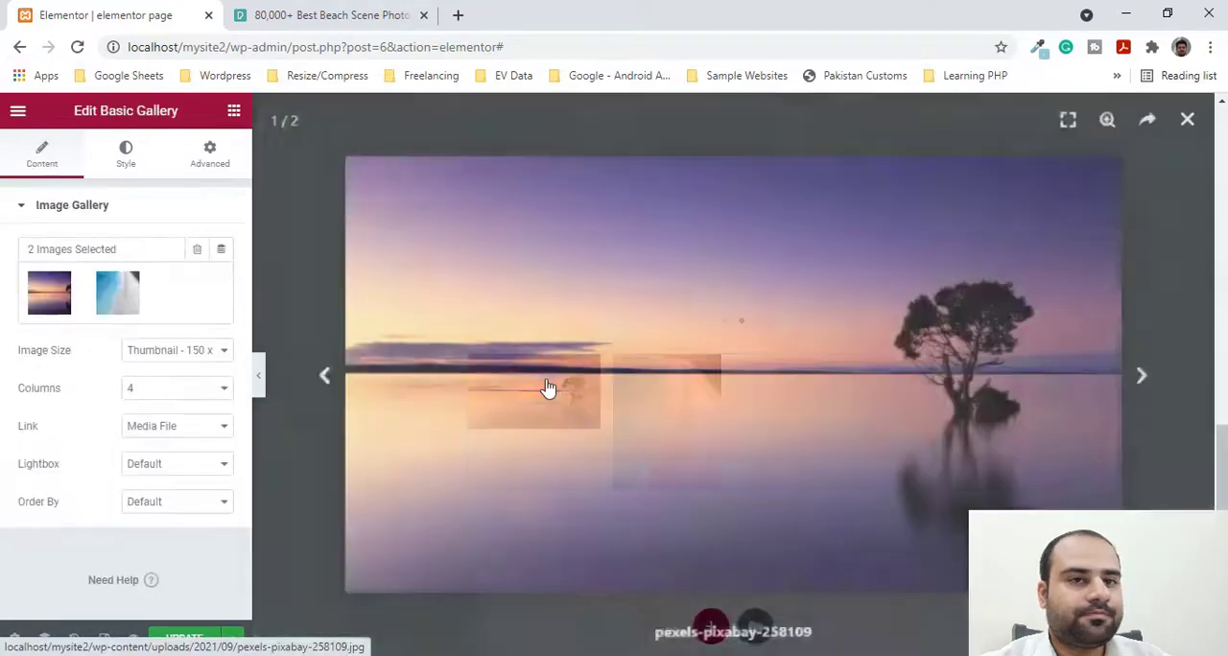
click(1187, 120)
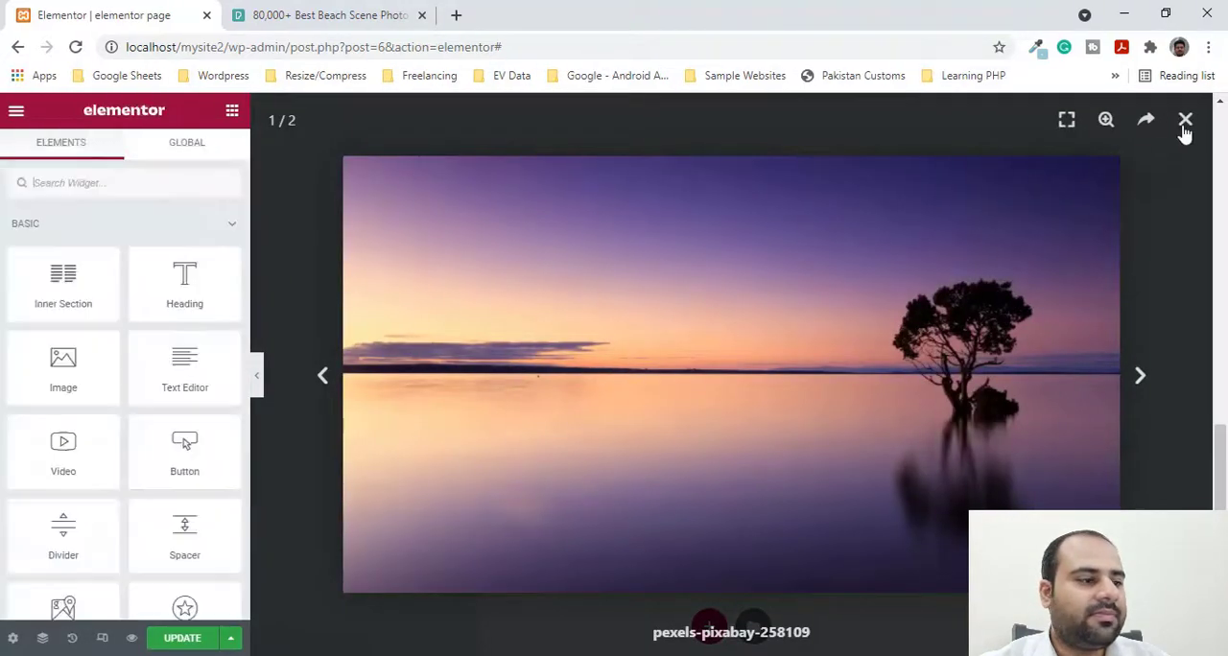
- Add an Icon List widget below the Basic Gallery
scroll(619, 480, down, 5)
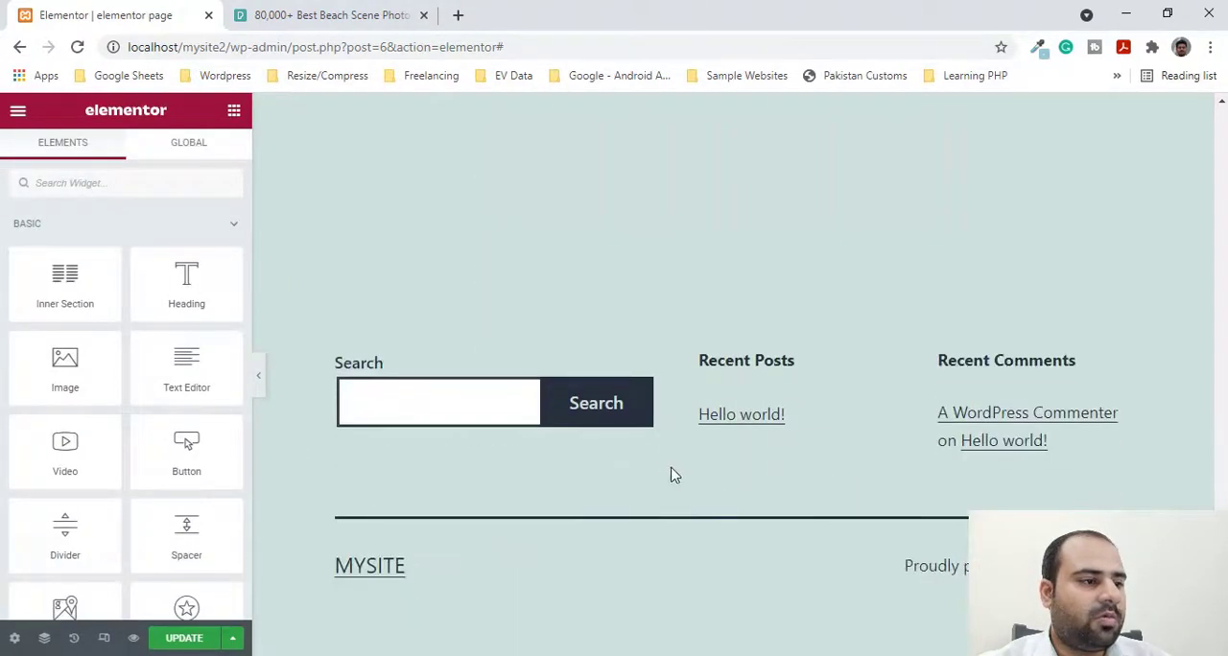
scroll(672, 473, up, 5)
scroll(103, 433, down, 5)
scroll(103, 433, down, 5)
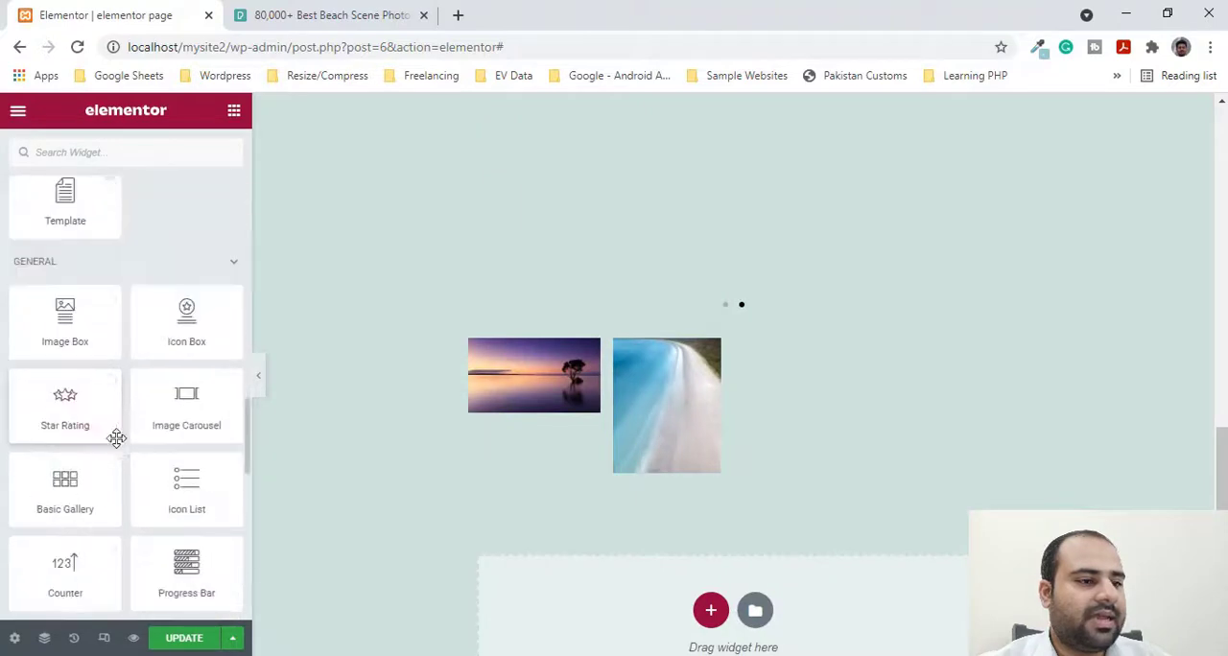
scroll(125, 451, down, 1)
scroll(375, 490, down, 1)
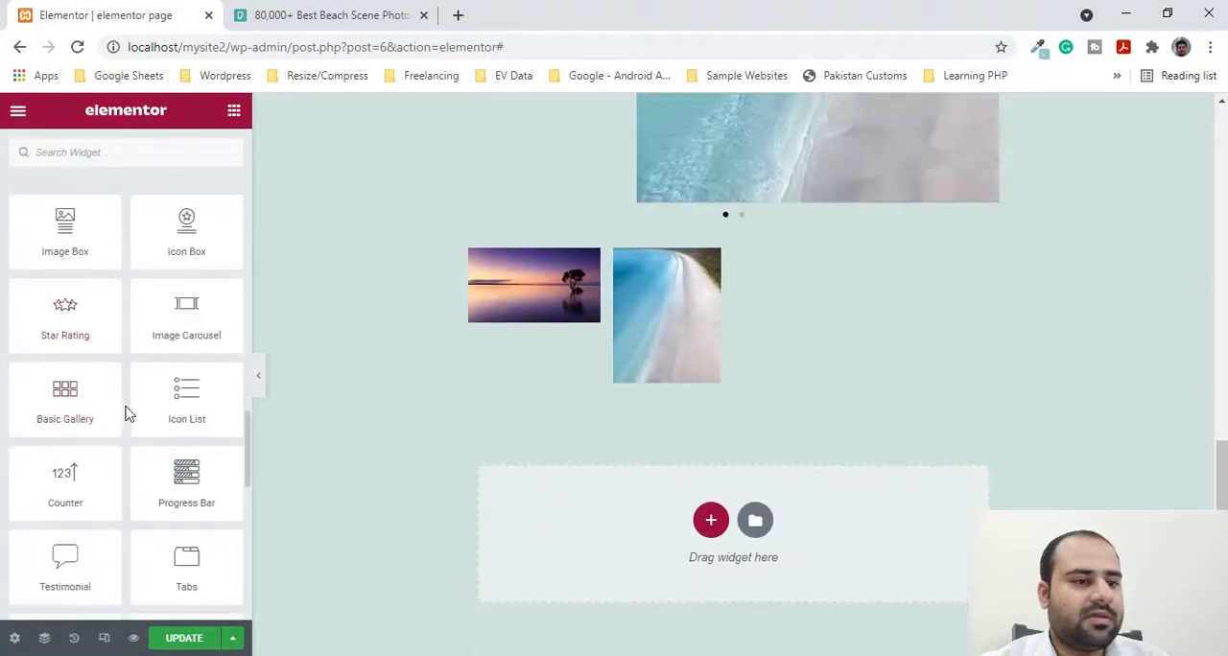
drag(132, 413, 563, 504)
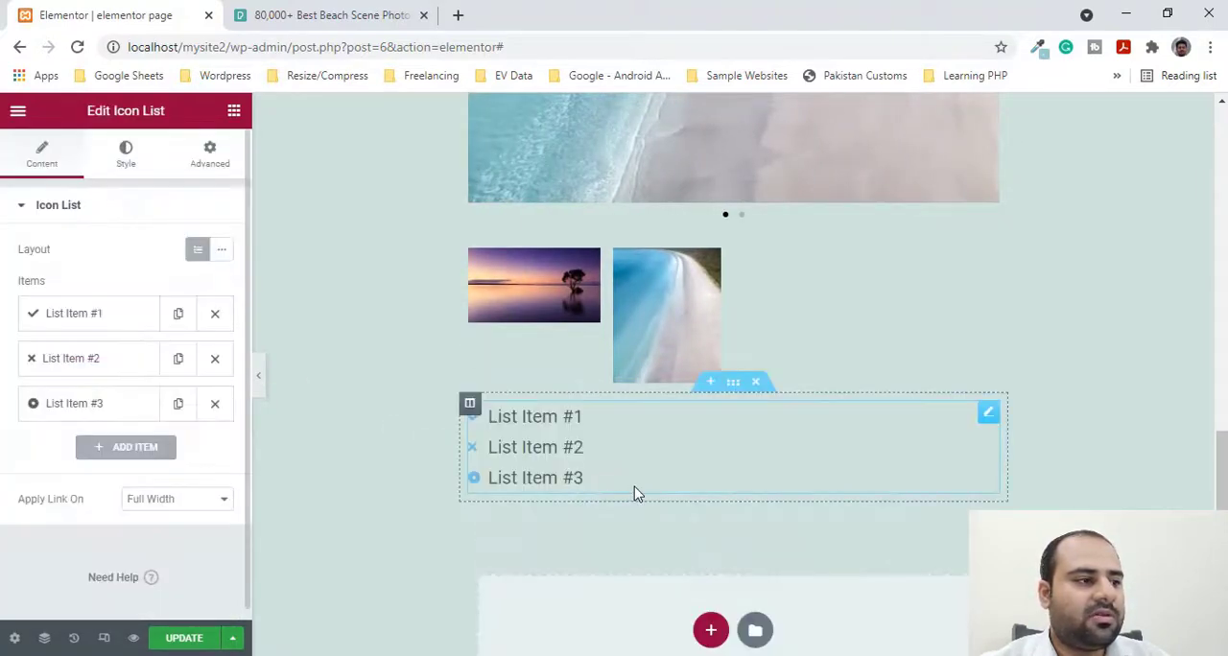
- Add a fourth item to the icon list with the text "List Item 4"
click(96, 317)
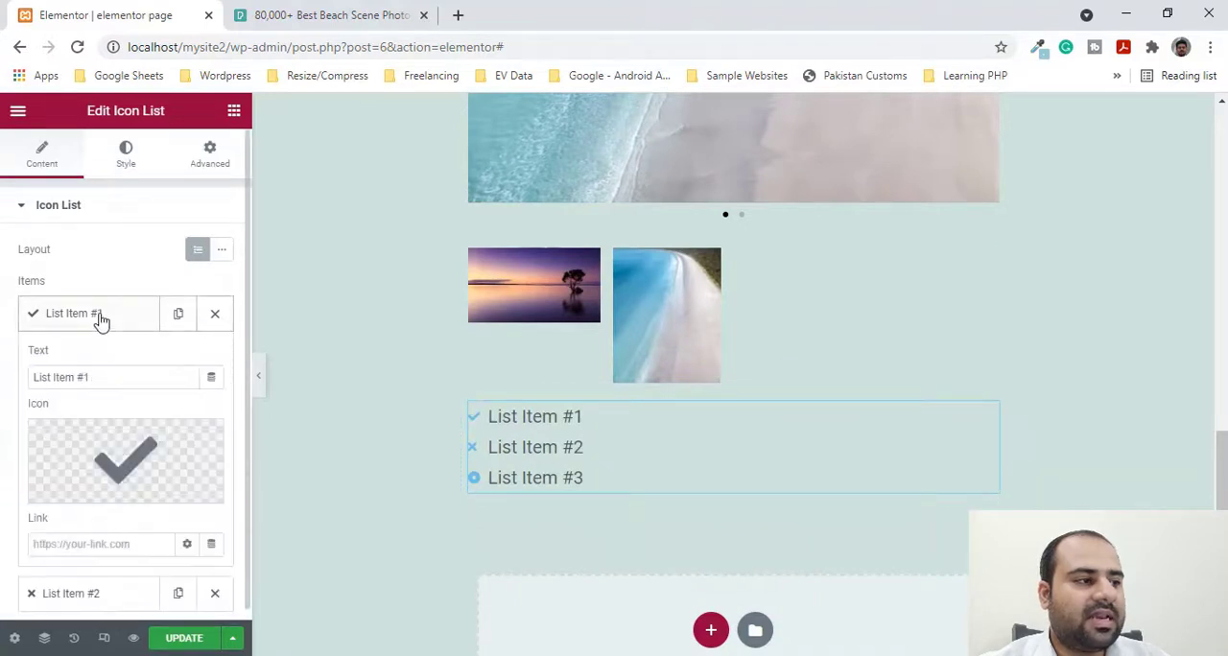
scroll(101, 393, down, 1)
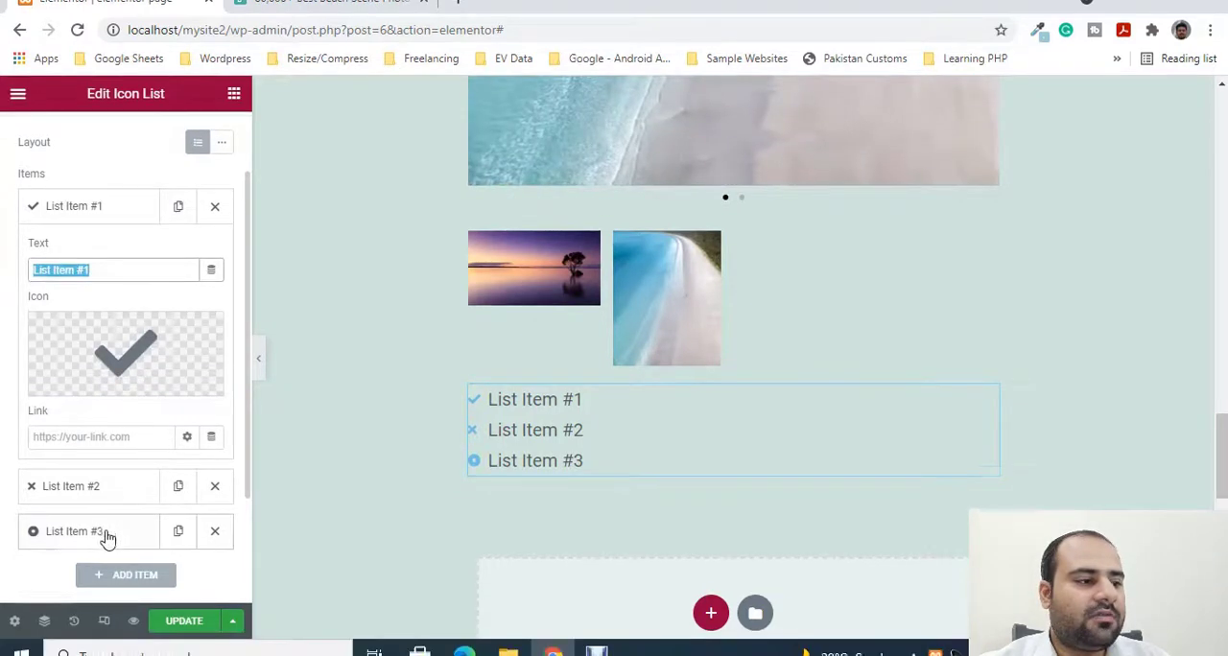
scroll(196, 516, down, 1)
click(129, 475)
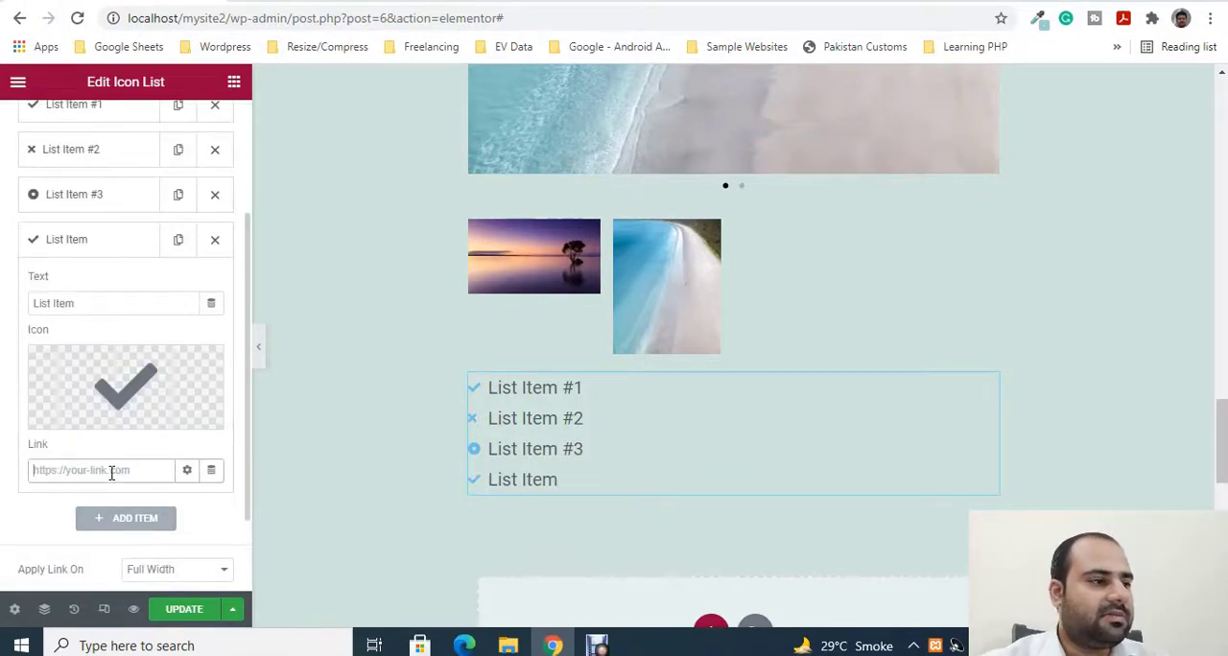
click(107, 302)
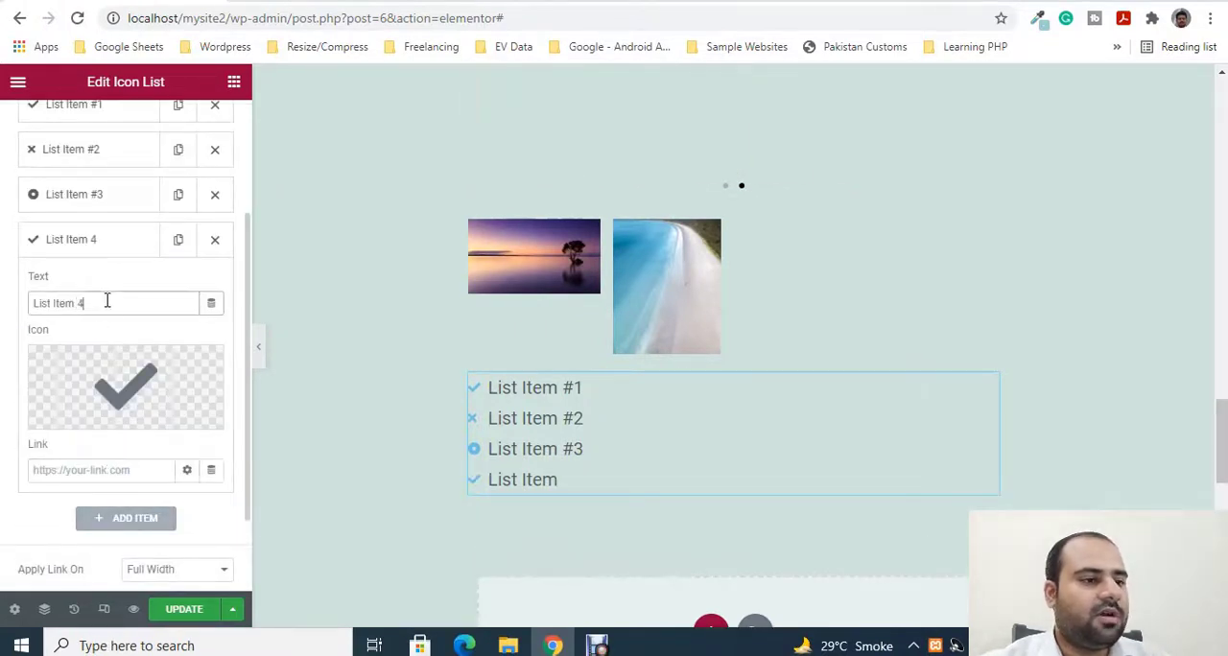
text(4)
- Replace the fourth list item's check icon with the Cheese icon from the icon library
click(129, 392)
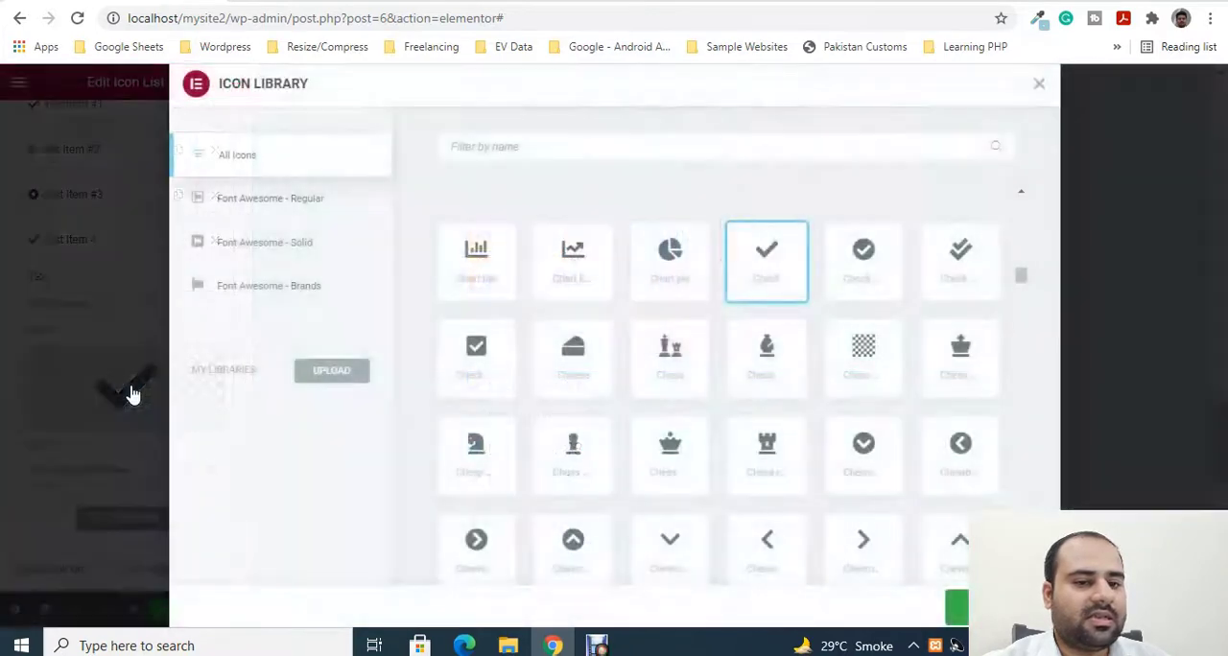
click(567, 357)
click(957, 606)
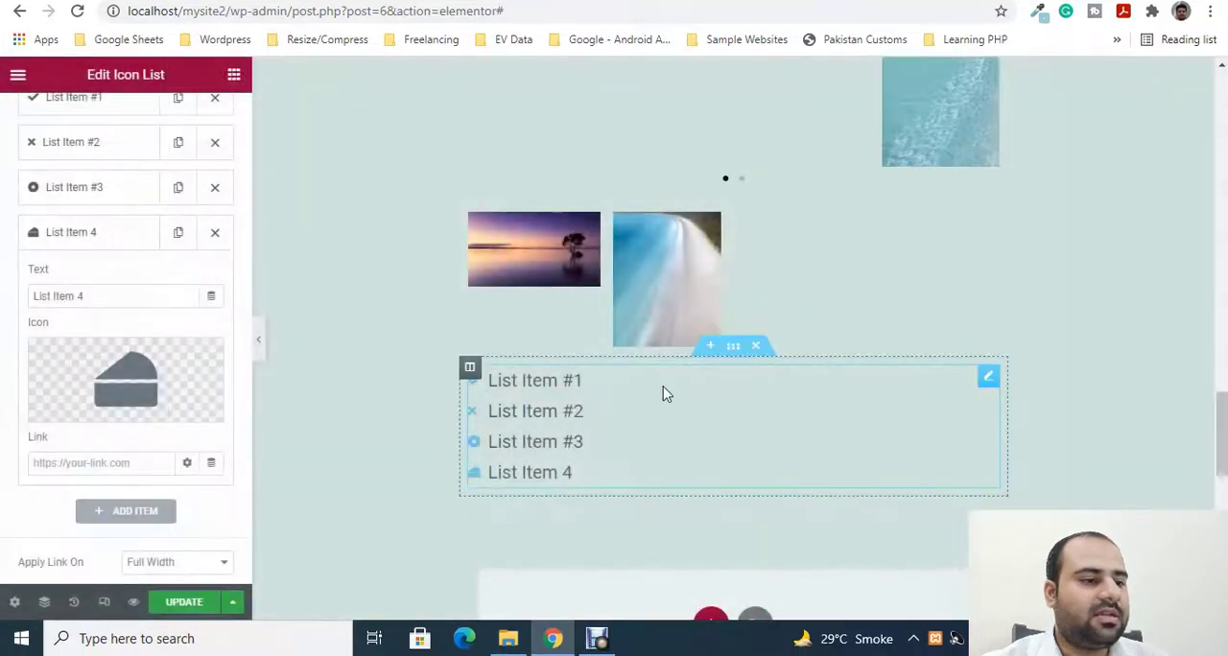
- Set the Space Between of the icon list's items to 28
scroll(619, 444, down, 2)
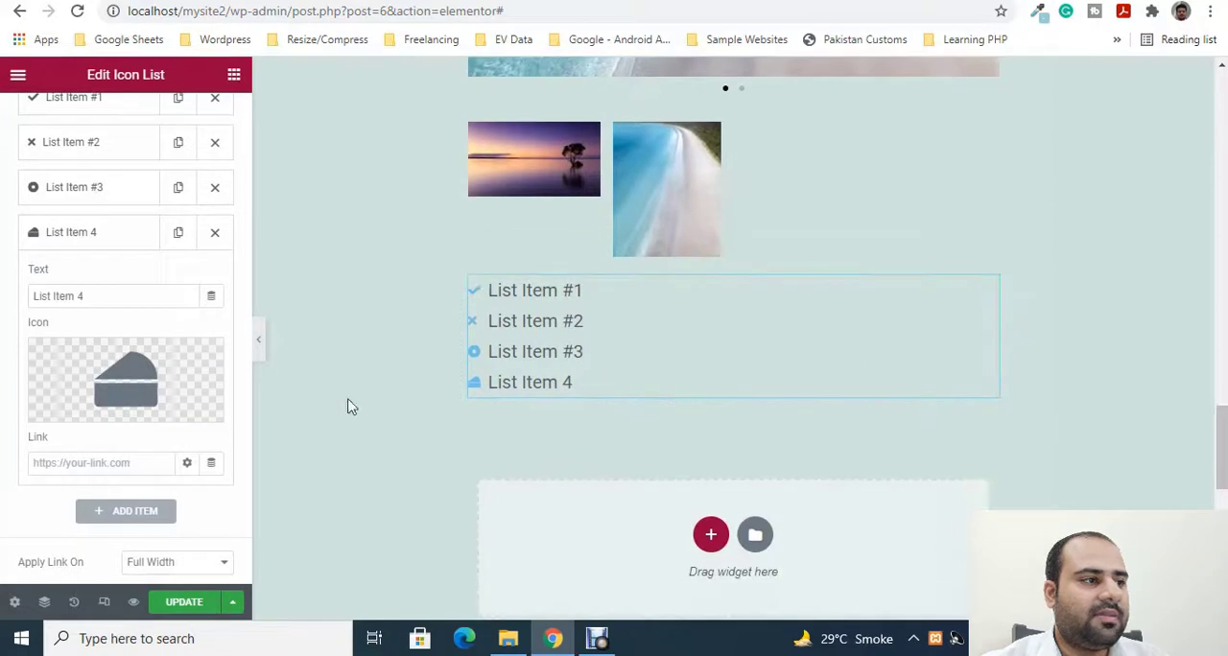
scroll(99, 225, up, 4)
click(110, 128)
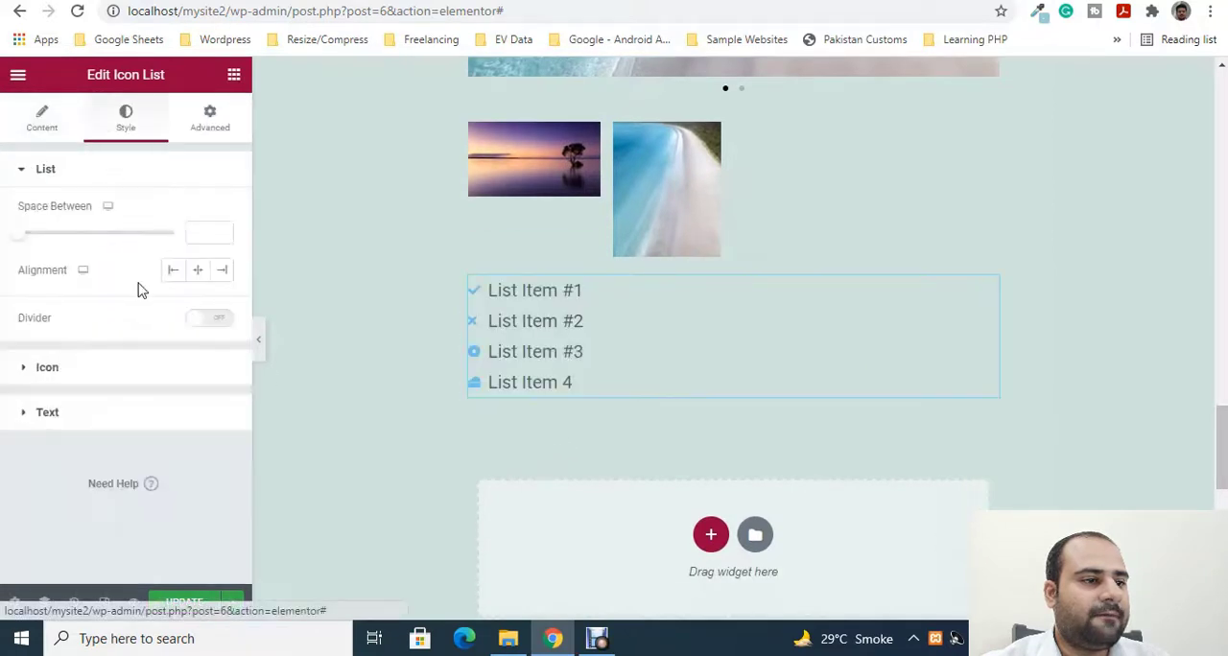
drag(55, 239, 106, 235)
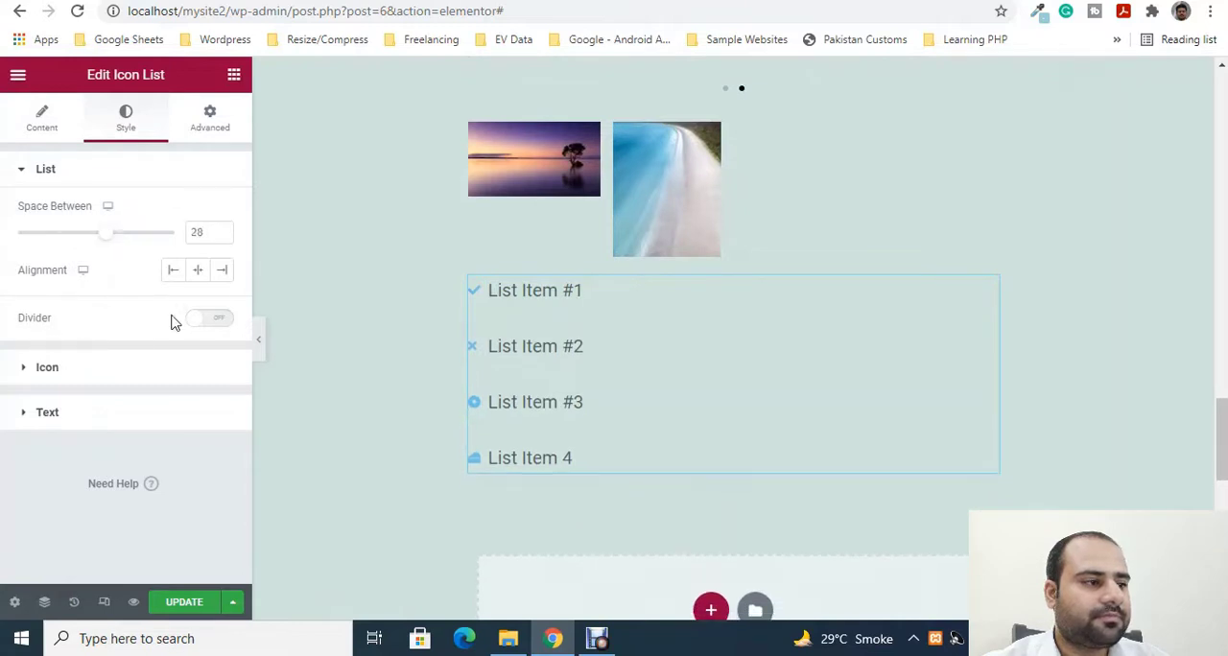
- Center-align the icon list and set its icon size to 52
click(197, 269)
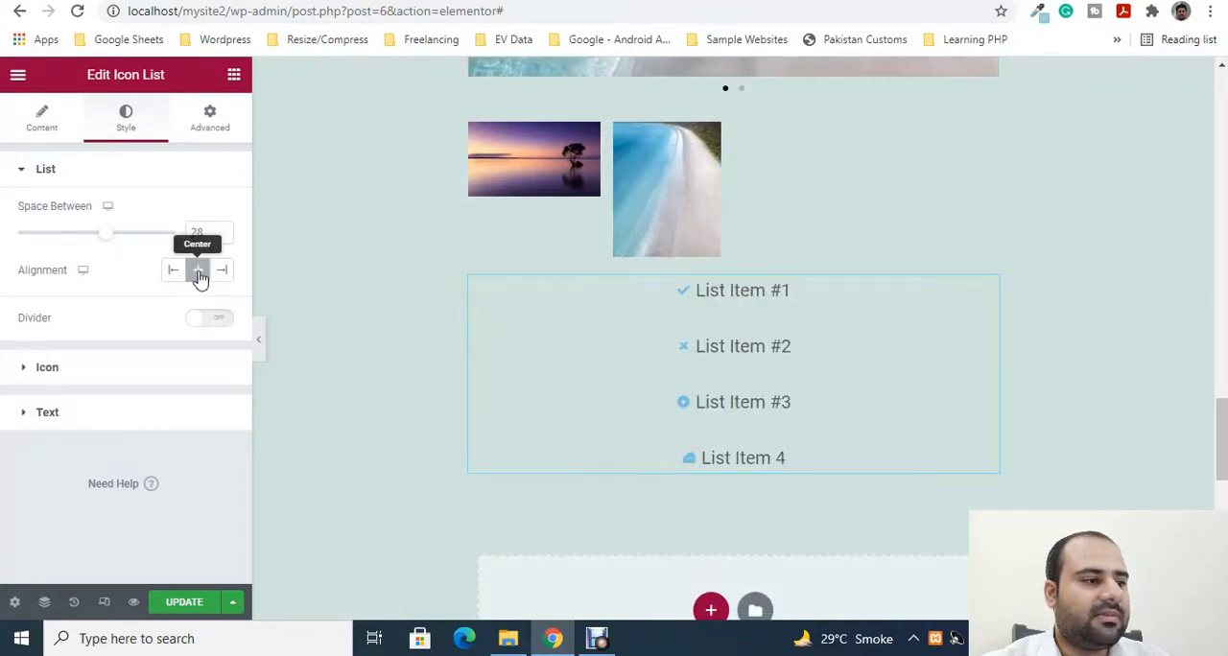
click(43, 379)
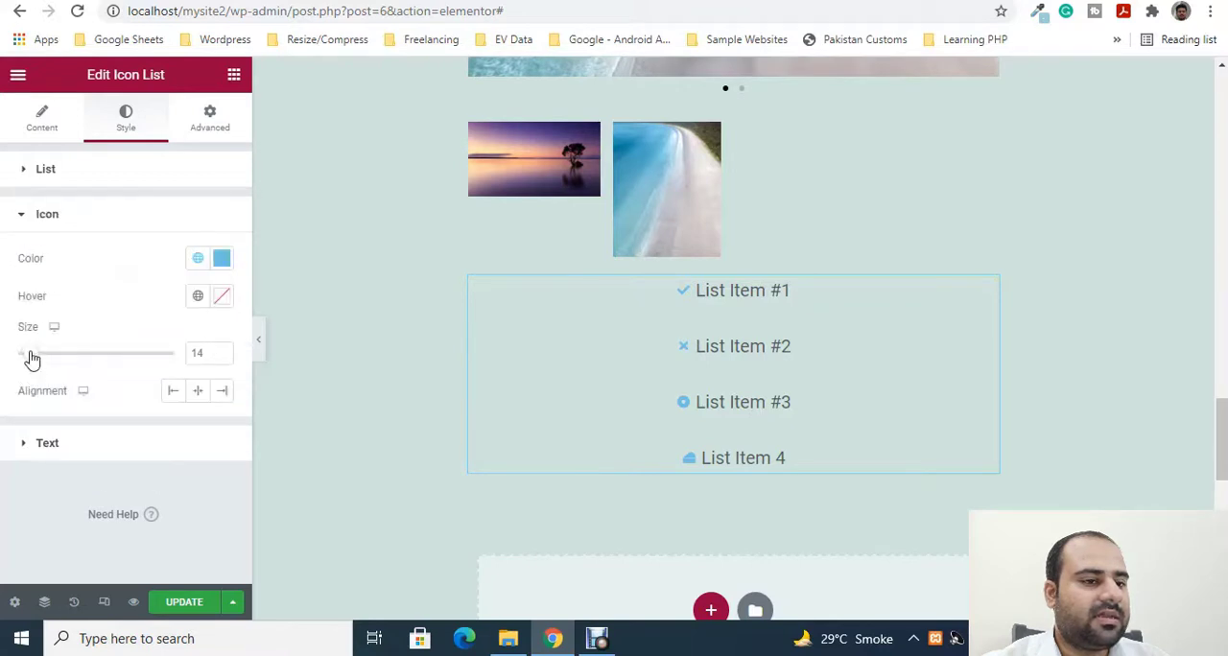
drag(31, 358, 95, 364)
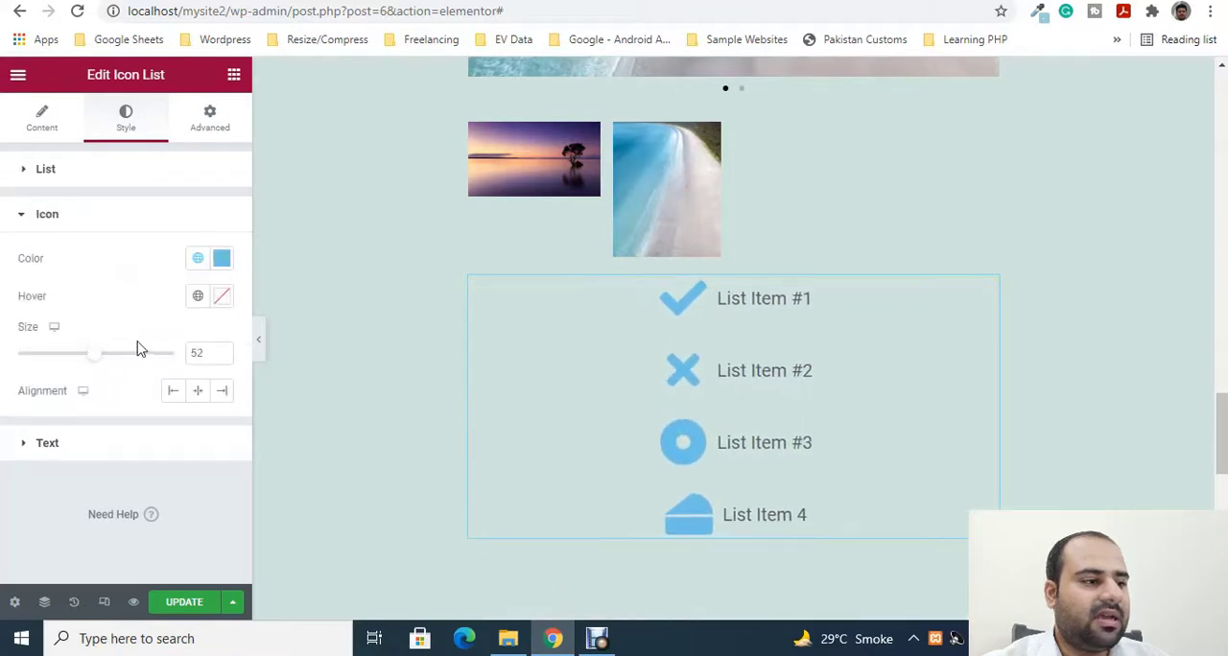
- Change the icon list's text color to bright blue, #2587FD
click(44, 439)
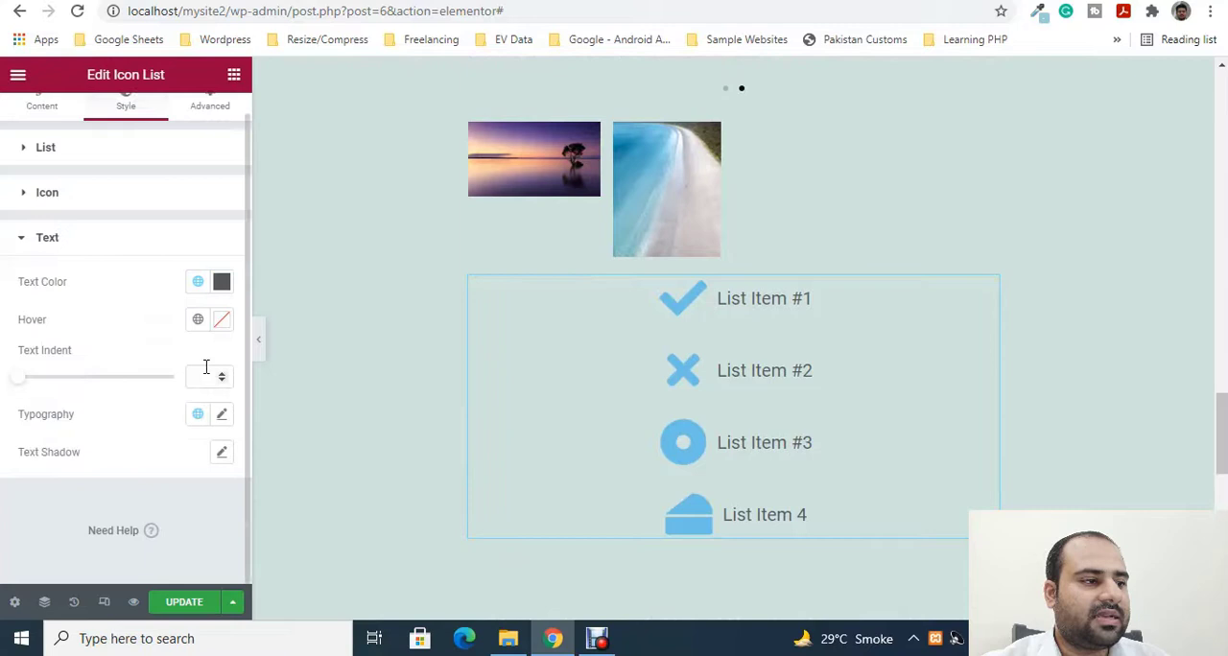
click(220, 283)
click(288, 363)
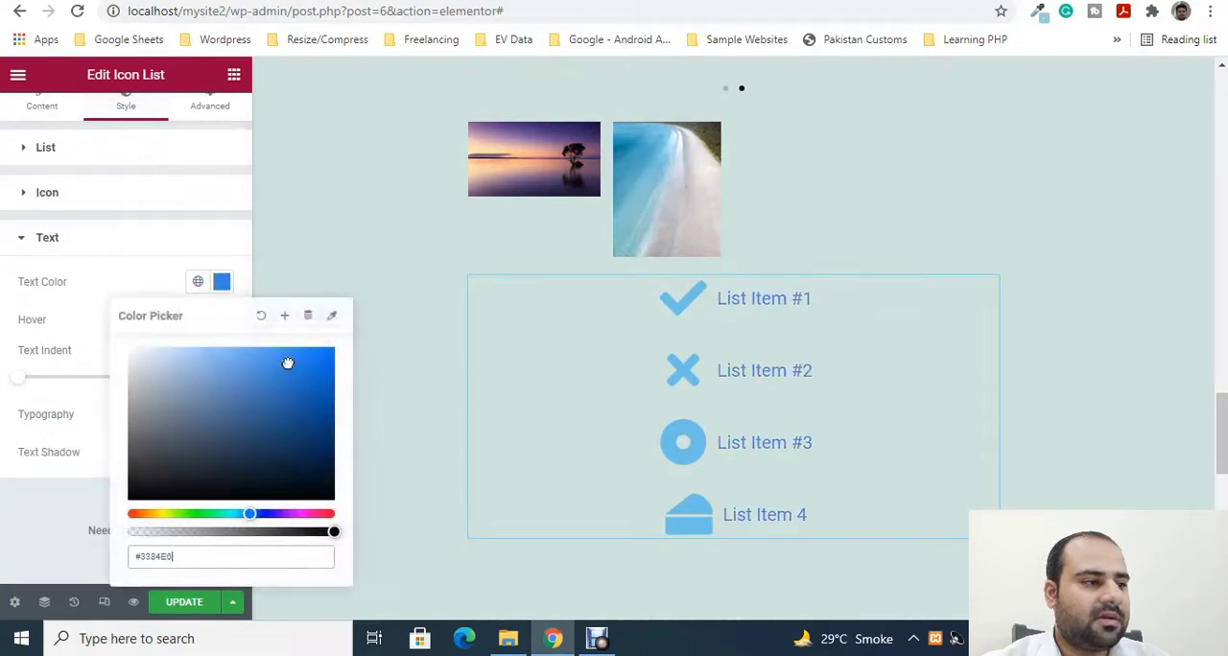
click(136, 253)
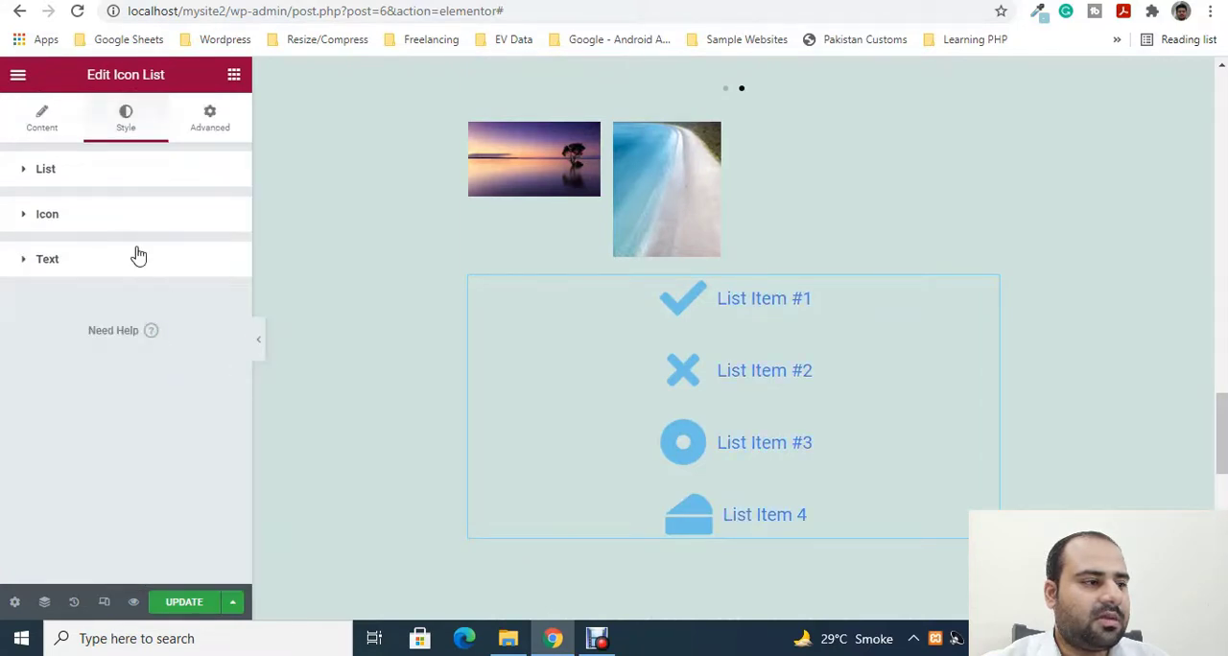
click(32, 275)
click(222, 305)
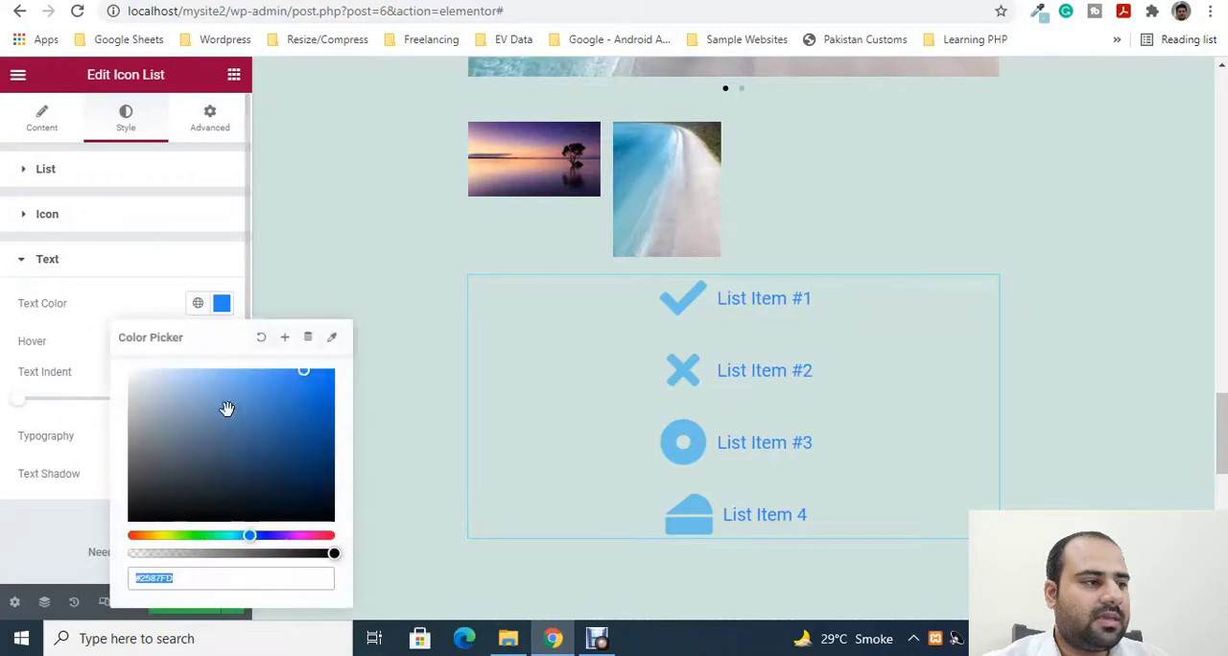
click(72, 278)
click(69, 268)
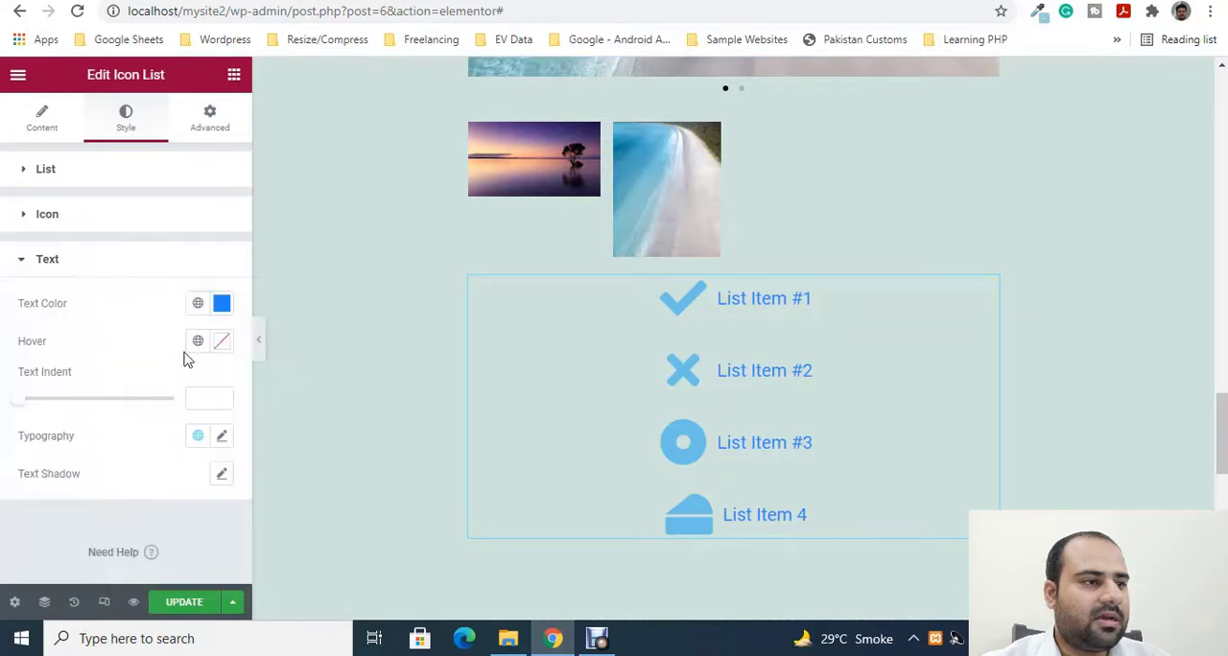
- Set the icon list's text hover color to a muted red, #CB6060
click(222, 341)
click(373, 189)
click(373, 142)
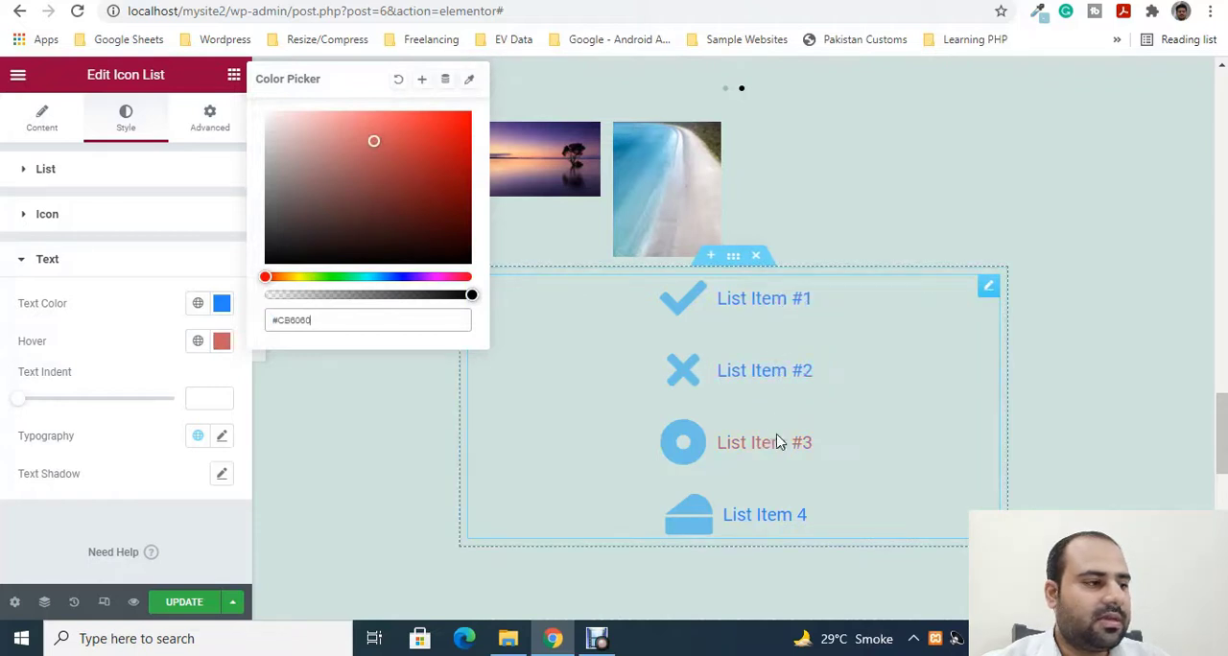
- Set the icon list's text indent to 29 and enlarge its text size in the typography settings
drag(13, 406, 112, 423)
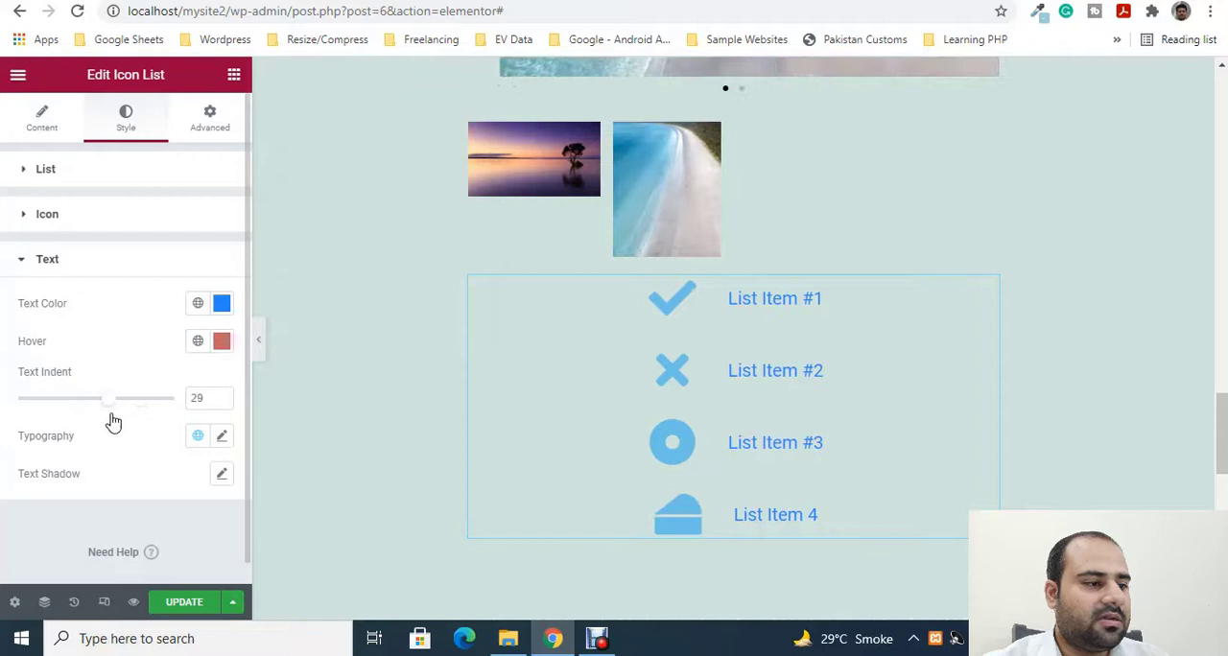
click(221, 436)
scroll(162, 471, down, 3)
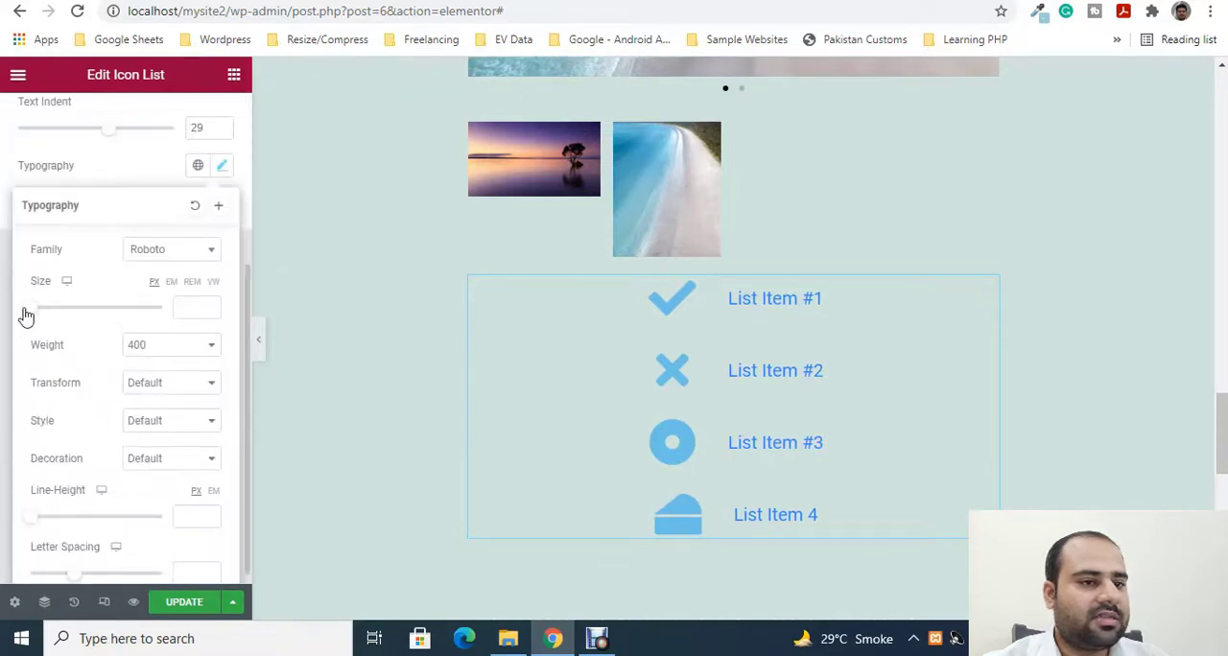
drag(26, 317, 54, 319)
click(363, 324)
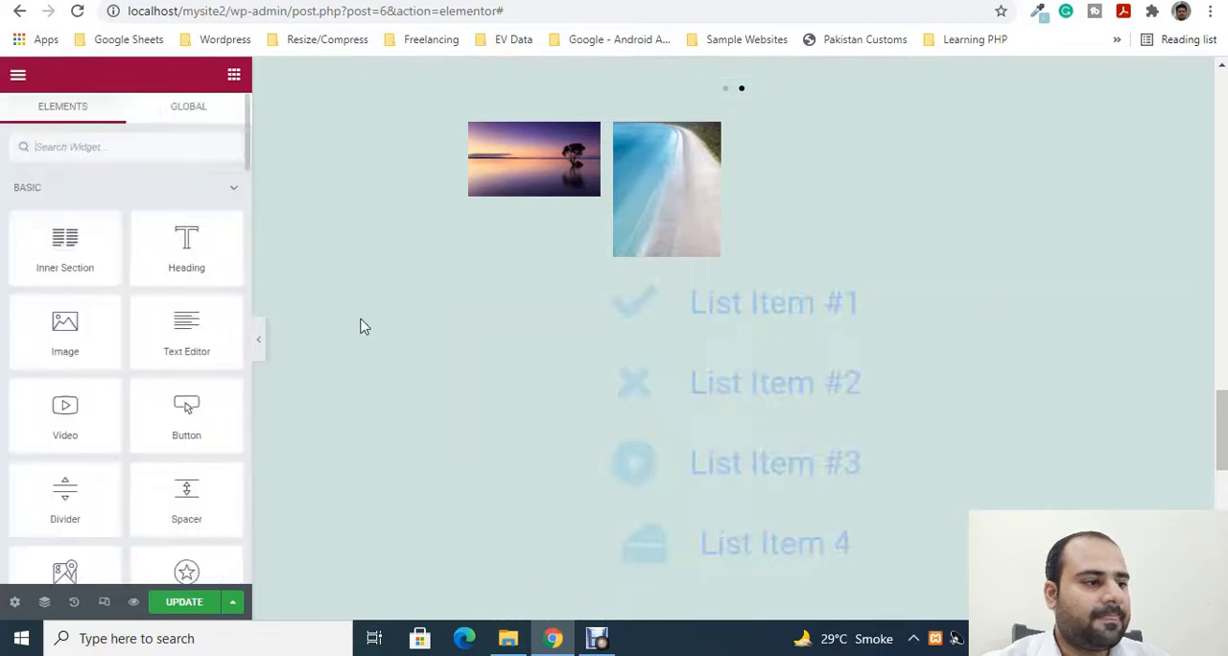
- Add a Counter widget to the page below the icon list
scroll(178, 345, down, 5)
scroll(757, 392, down, 4)
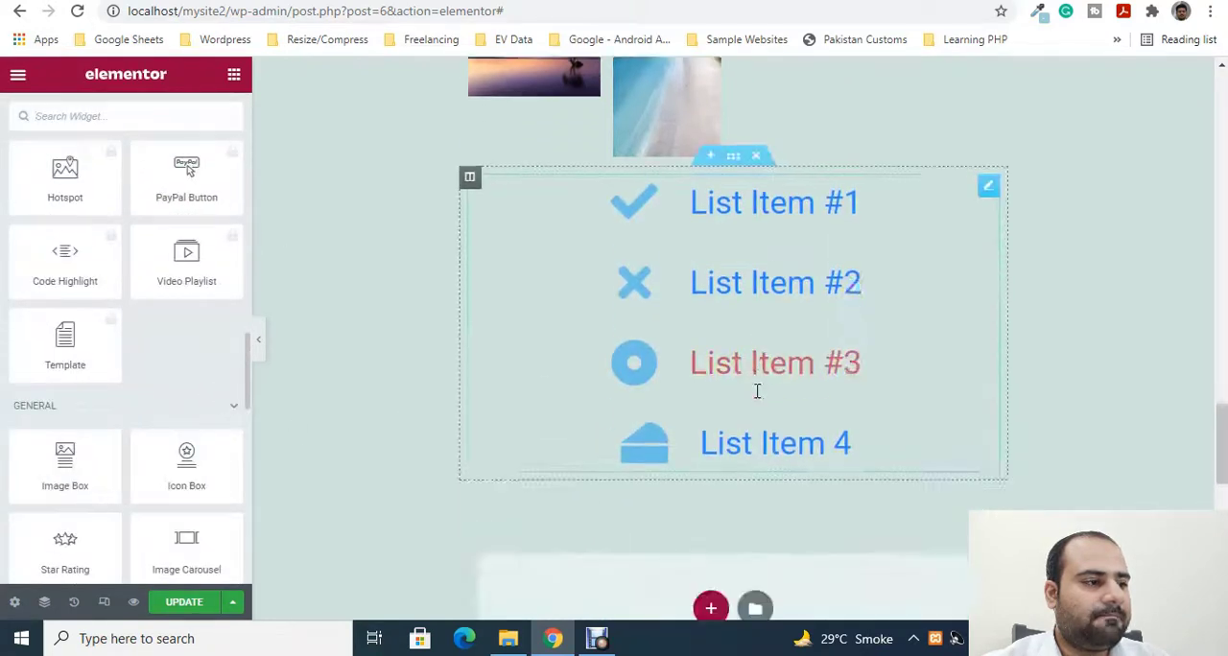
scroll(124, 423, down, 4)
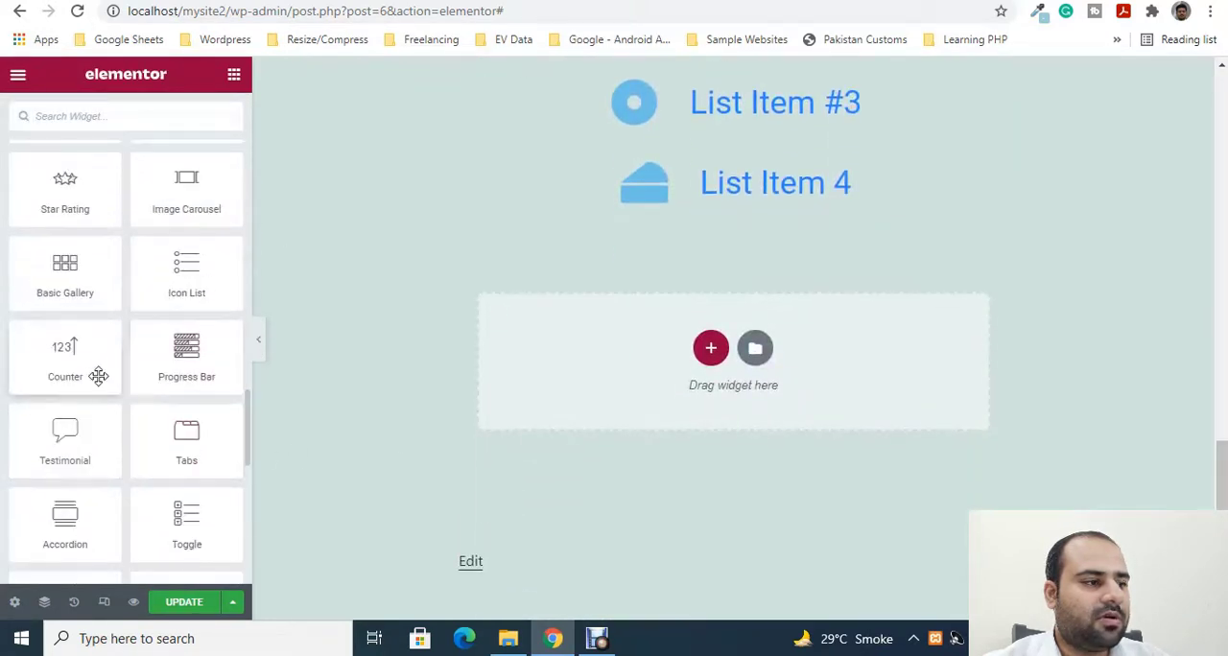
scroll(97, 372, down, 1)
scroll(97, 367, down, 1)
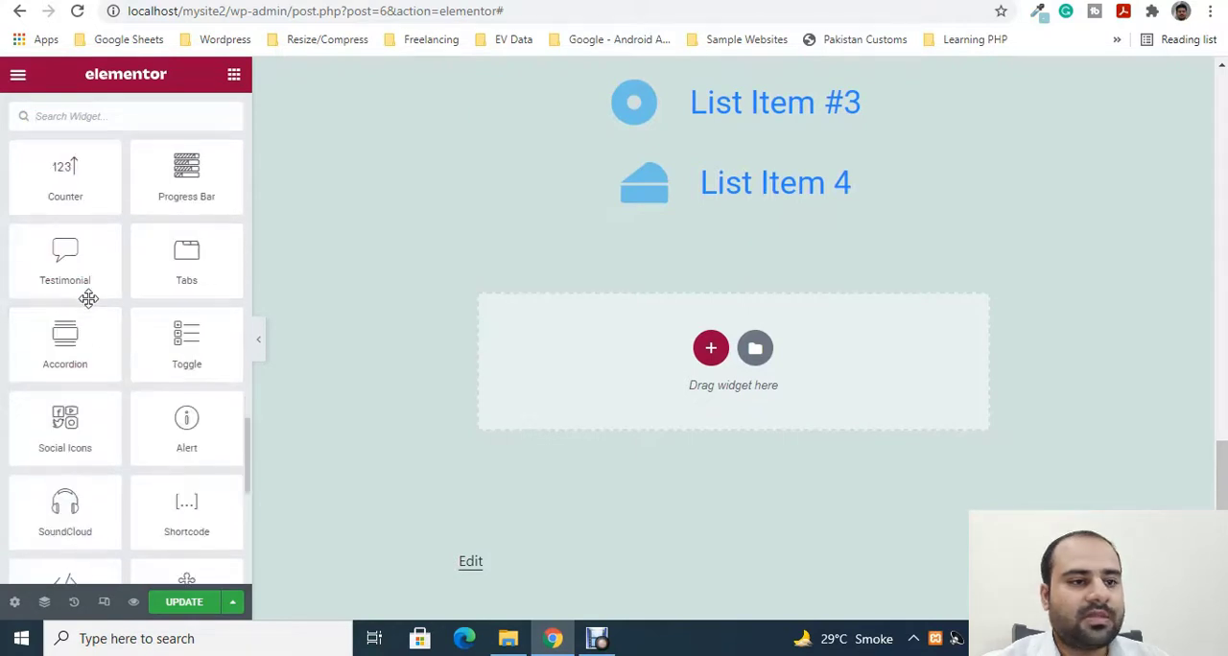
scroll(86, 297, up, 1)
drag(82, 272, 630, 355)
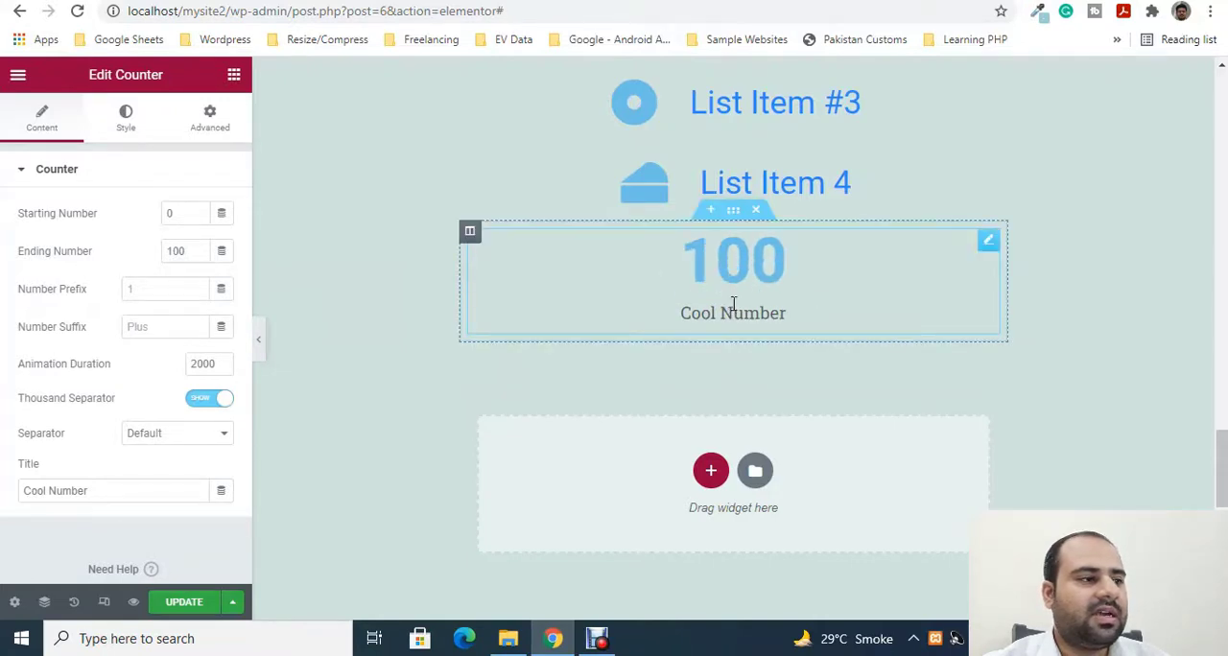
- Set the counter's starting number to 10 and its ending number to 50
click(183, 211)
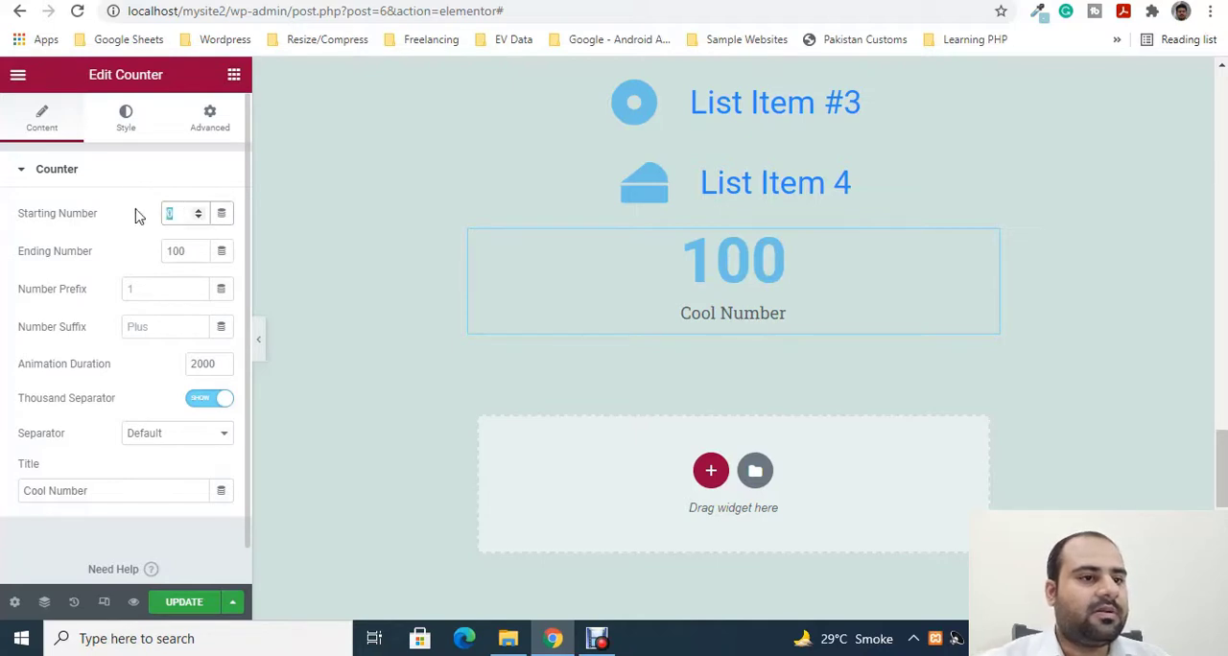
text(10)
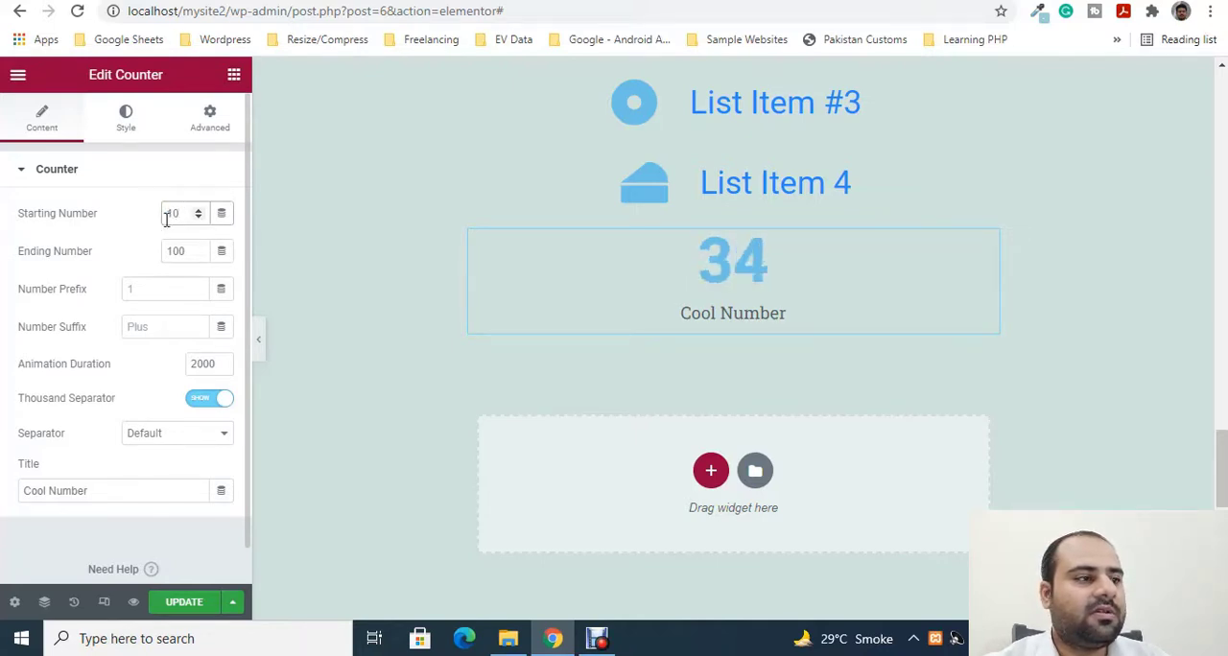
drag(189, 252, 162, 255)
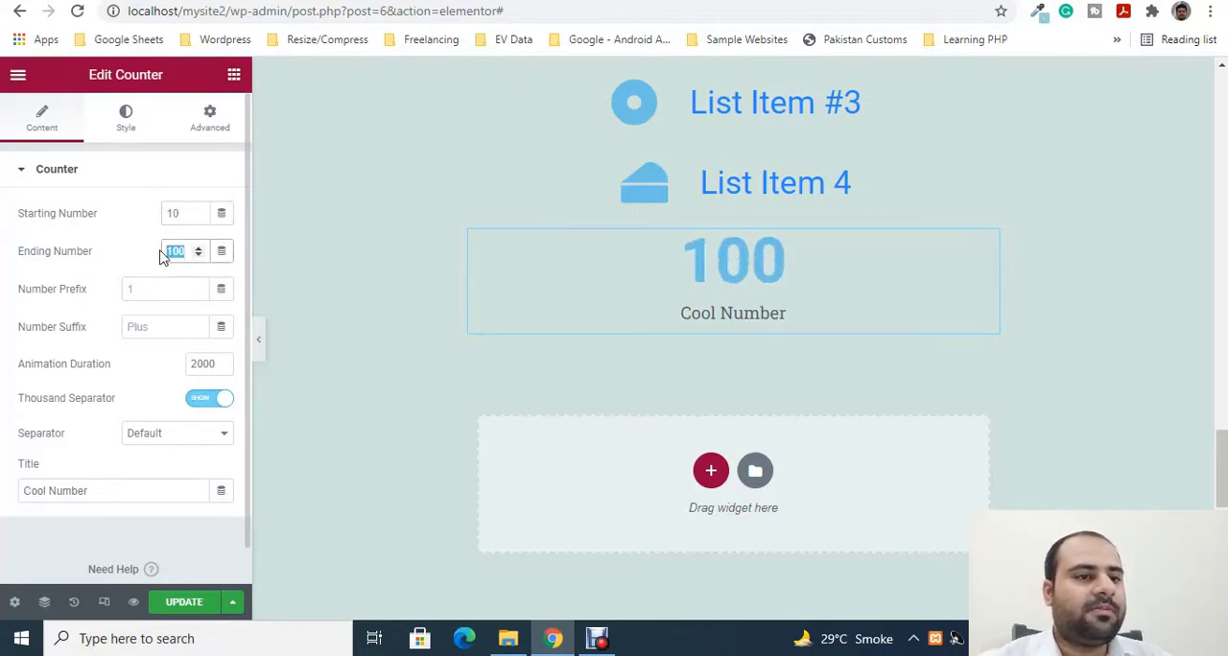
text(50)
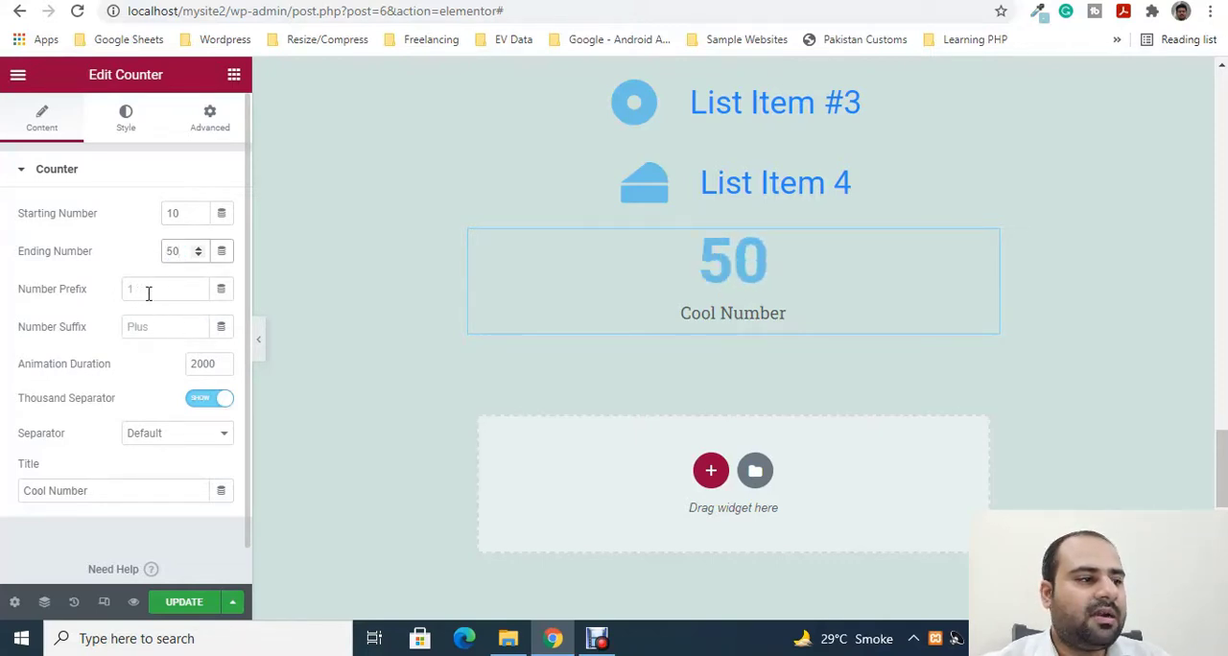
- Try a number prefix of 10 on the counter, leaving the suffix empty
click(144, 285)
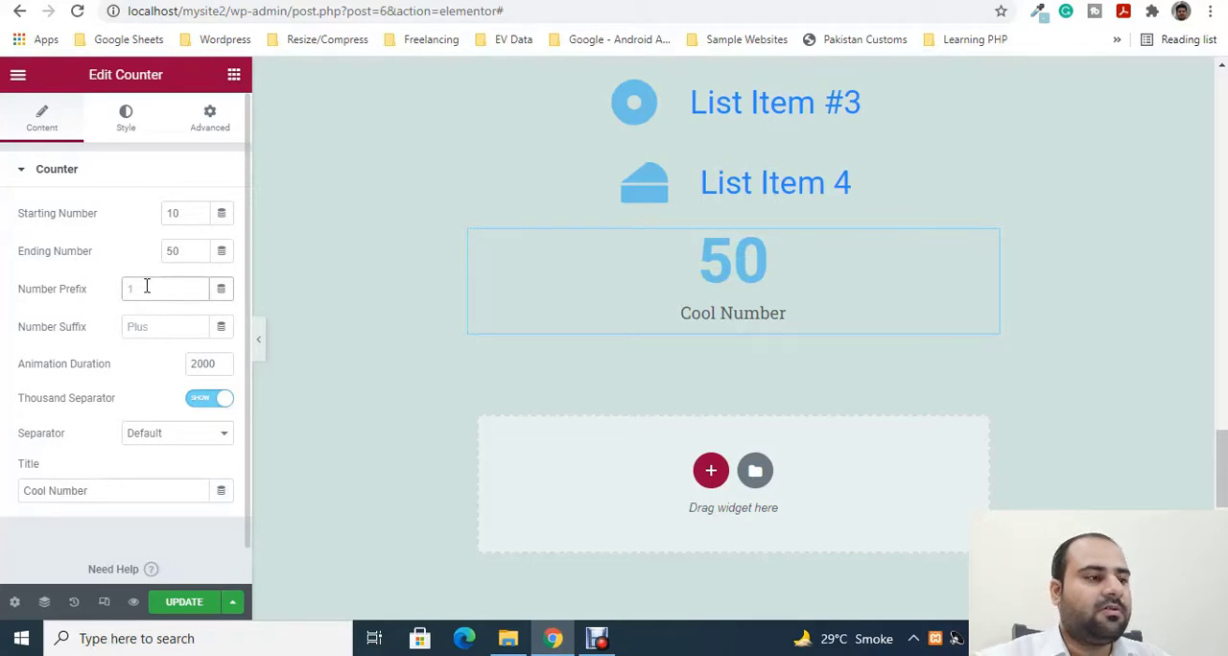
text(10)
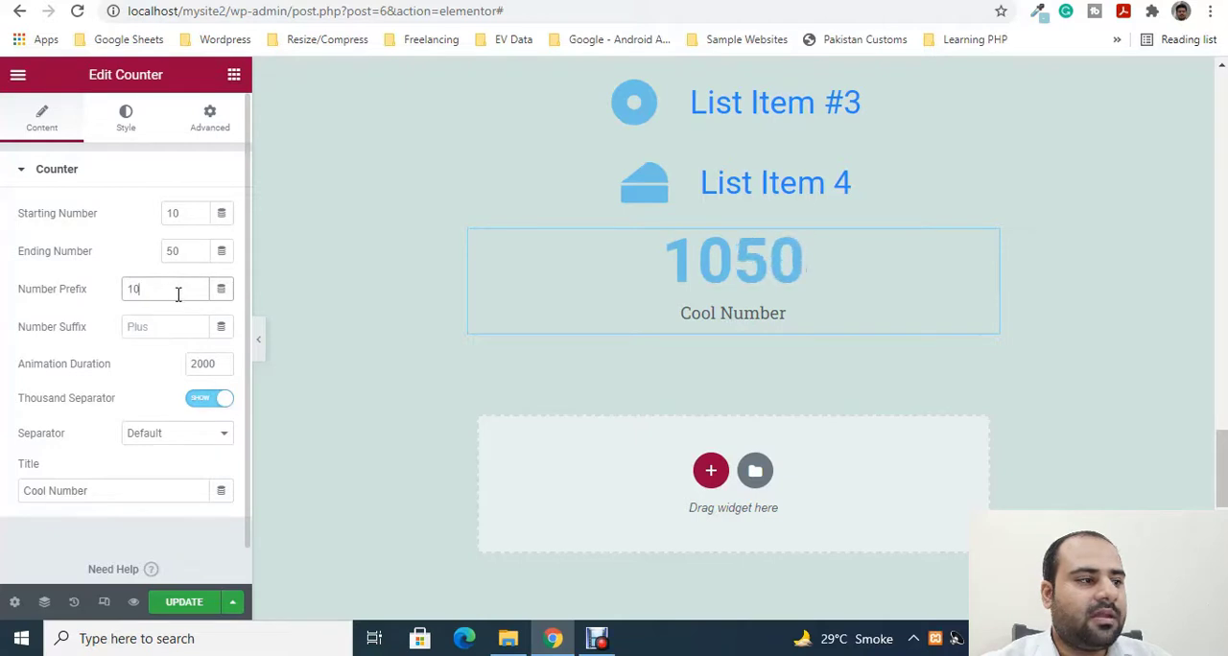
click(153, 328)
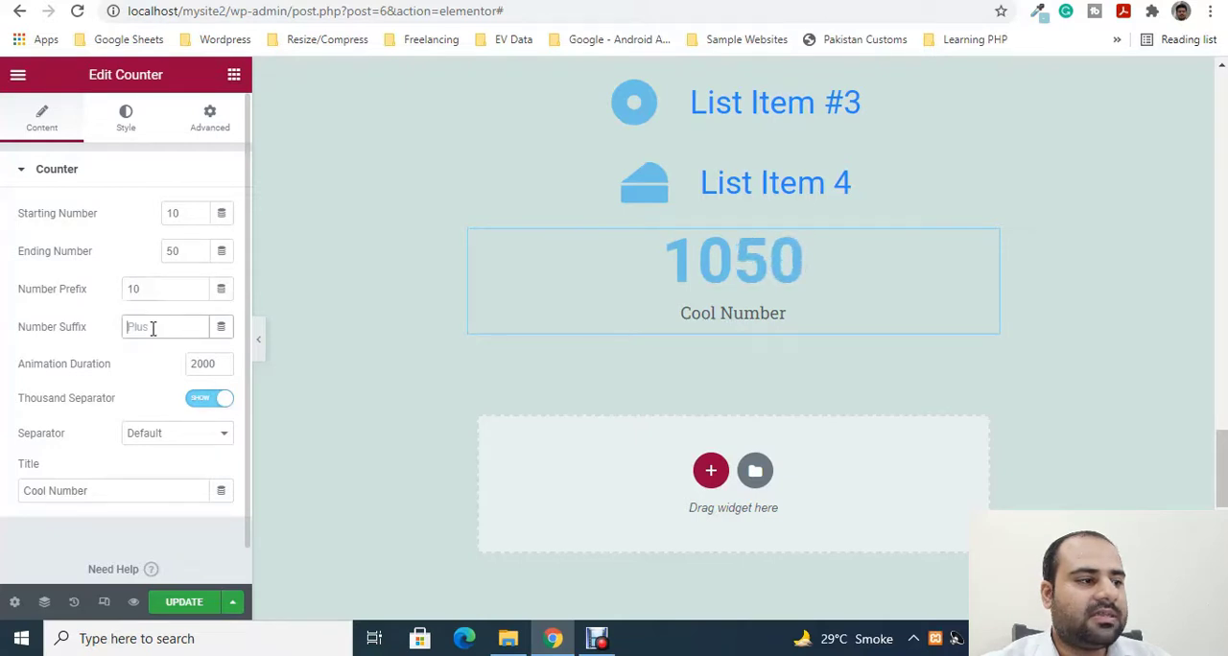
- Increase the counter's animation duration to 2900
click(213, 362)
click(222, 363)
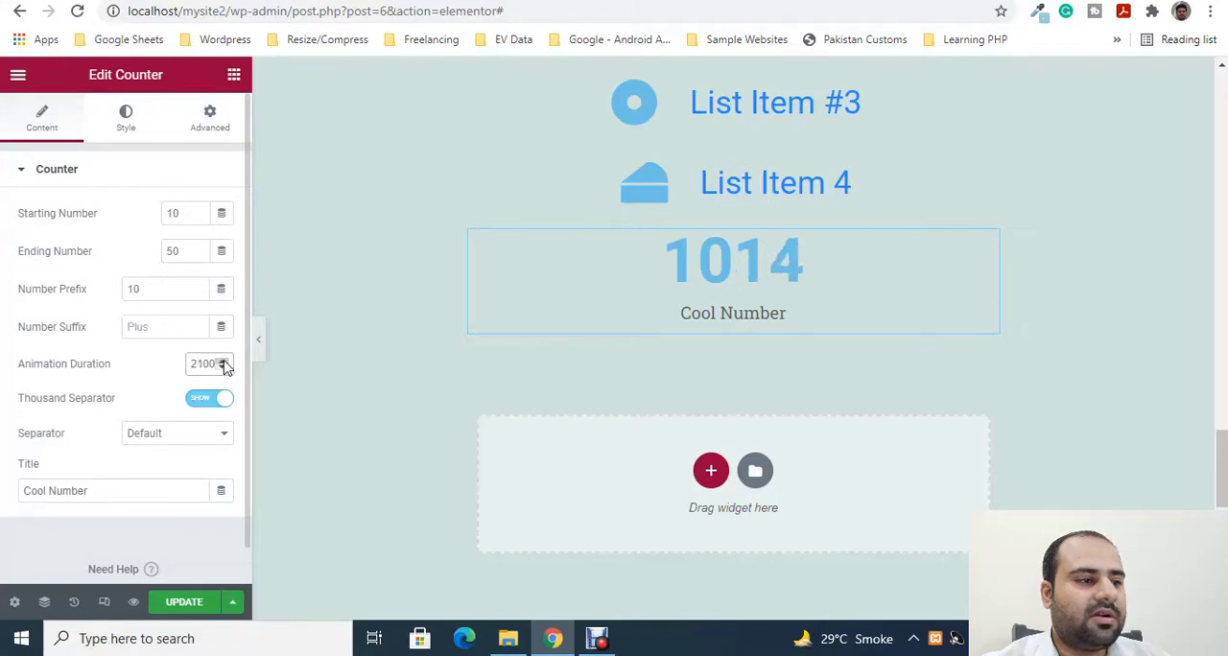
click(222, 364)
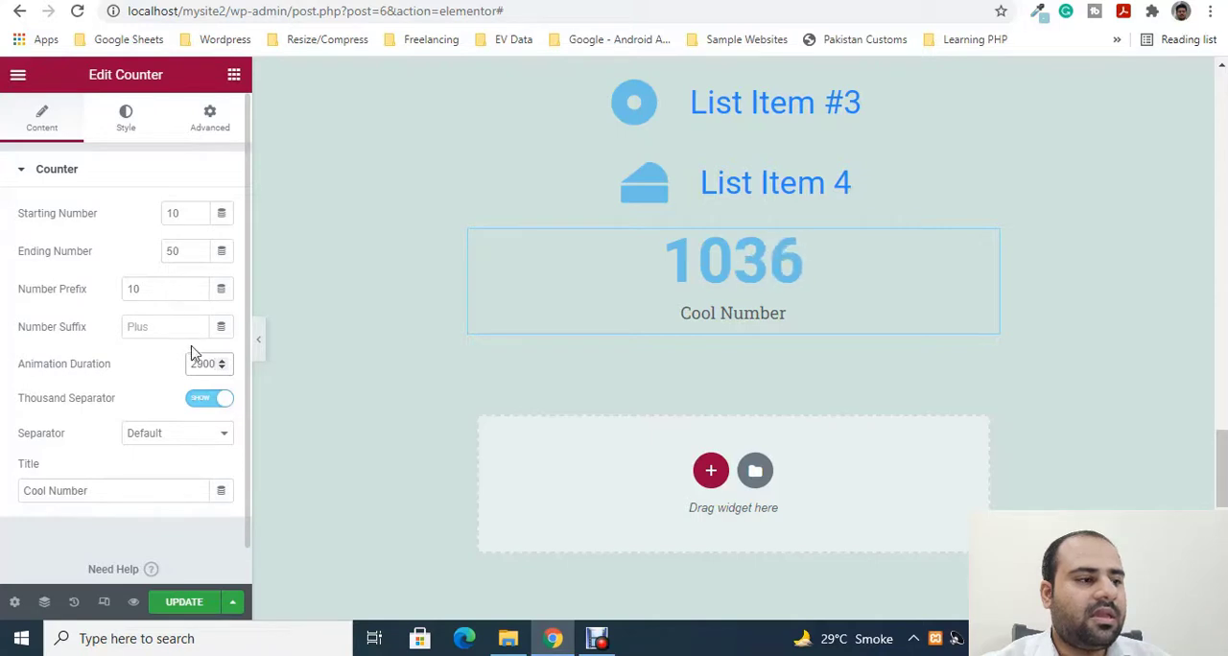
- Keep the counter's thousand separator shown, set the separator style to Space, and clear the number prefix
click(206, 401)
click(204, 403)
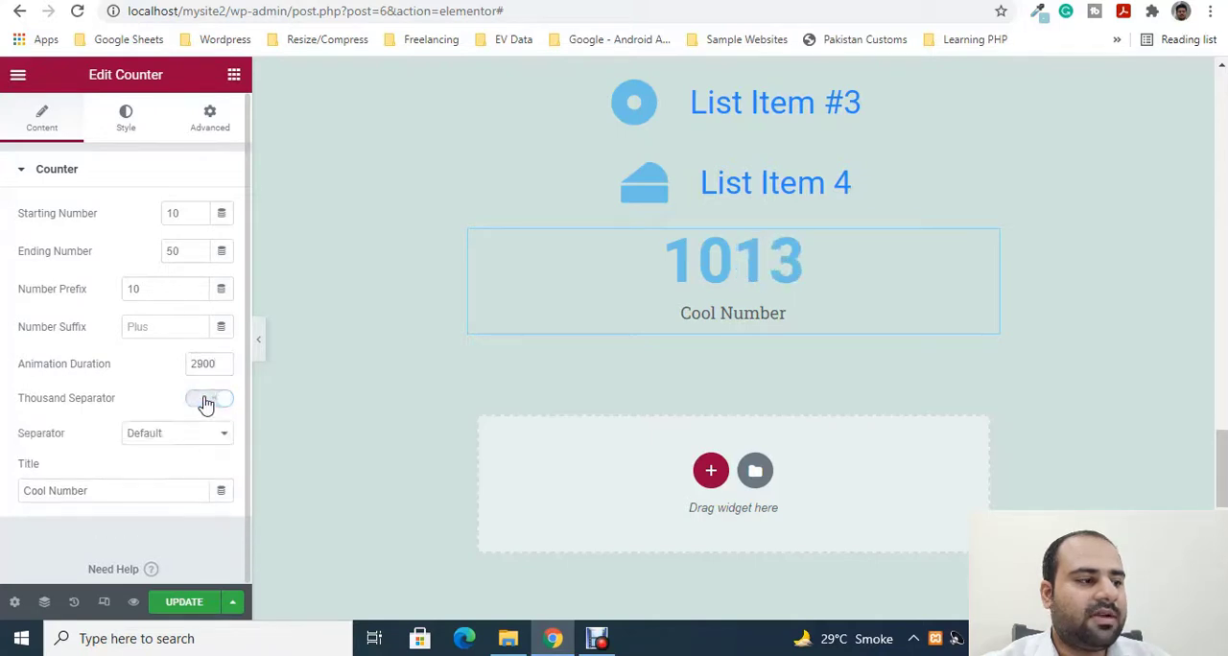
click(192, 432)
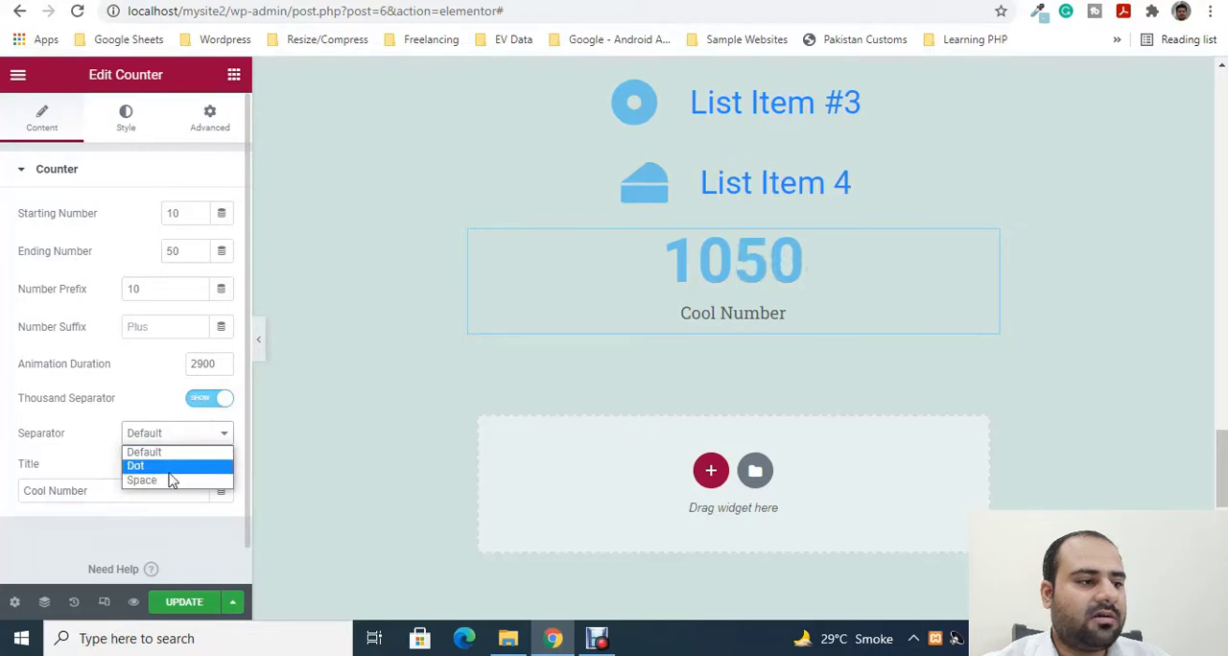
click(169, 467)
click(173, 428)
click(162, 483)
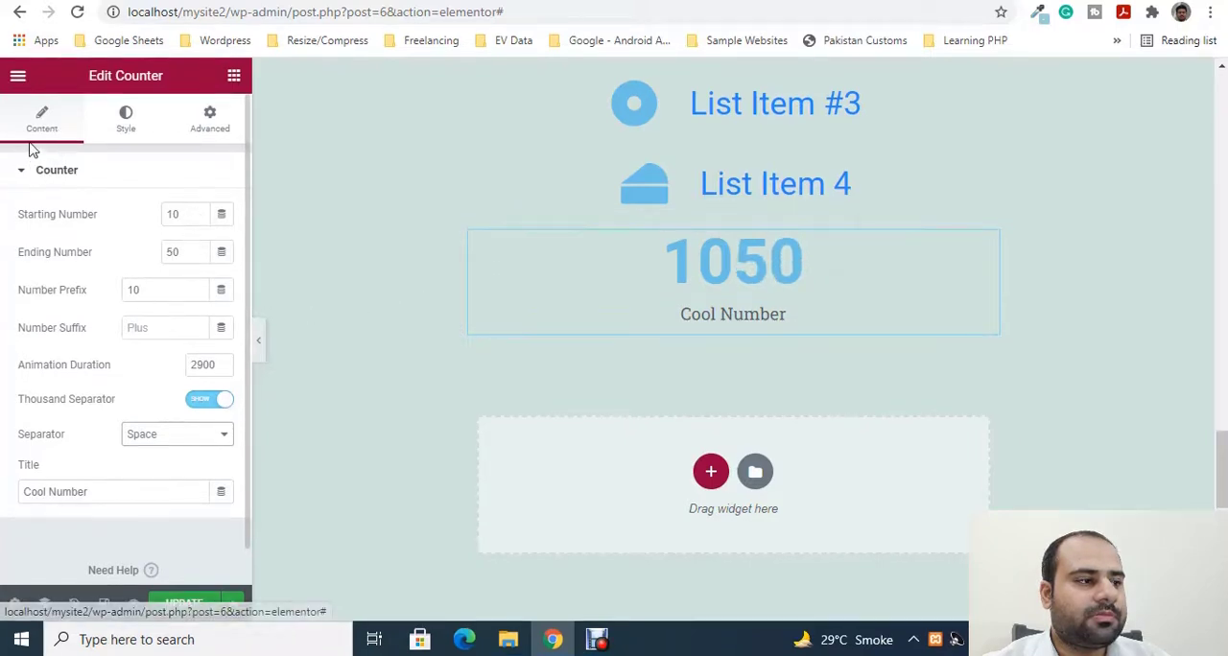
drag(142, 291, 48, 284)
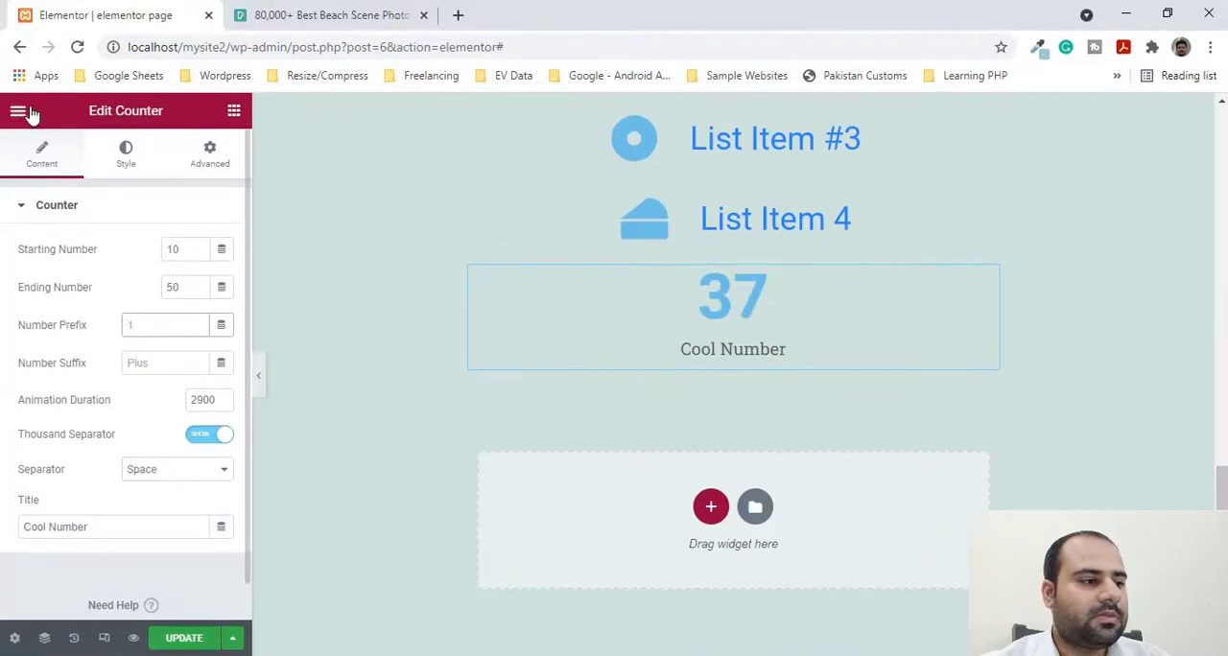
- Add a Progress Bar widget to the page below the counter
click(30, 113)
scroll(139, 408, down, 10)
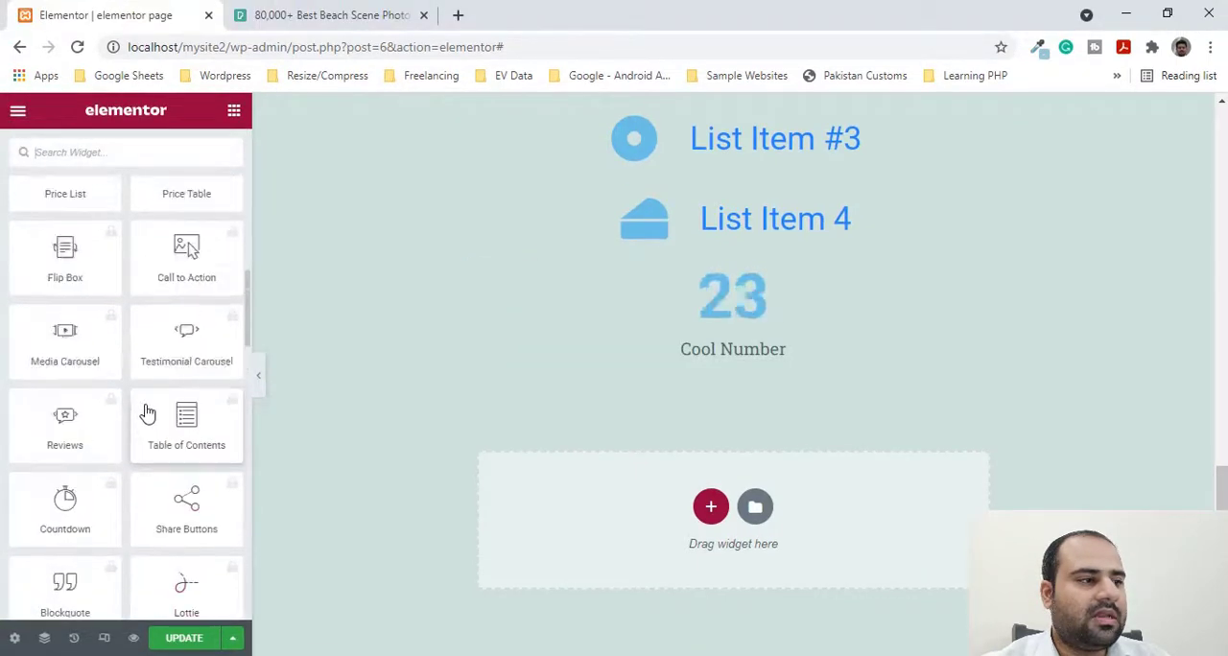
scroll(95, 336, up, 1)
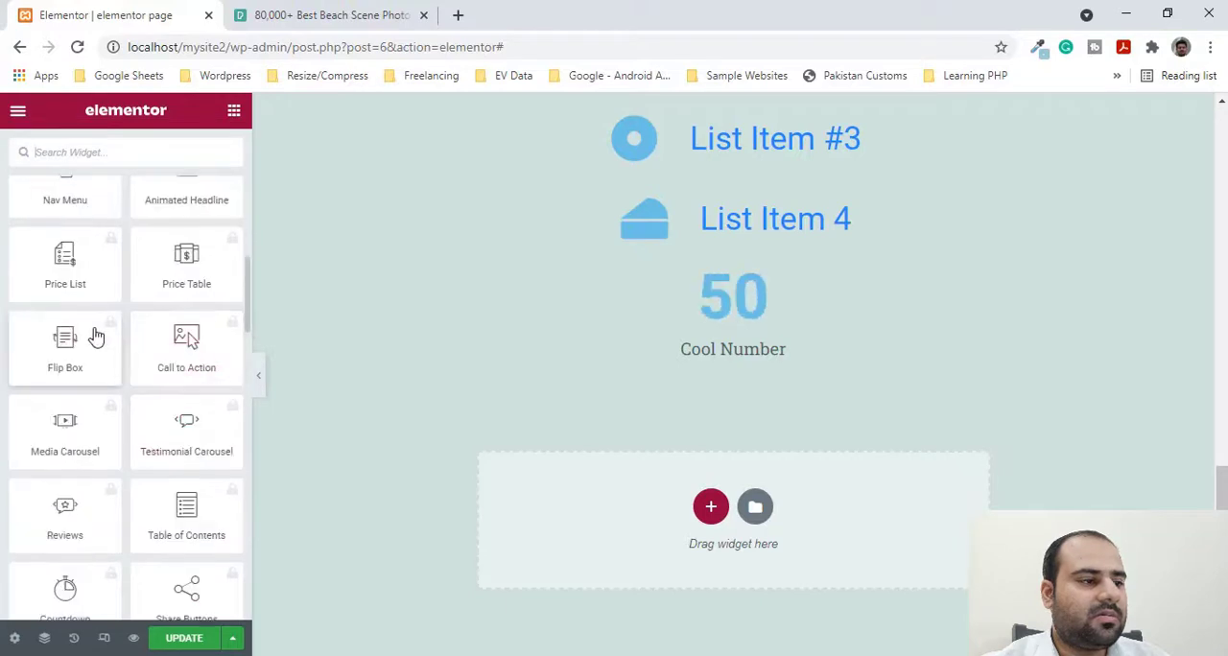
scroll(96, 336, down, 8)
scroll(216, 384, down, 3)
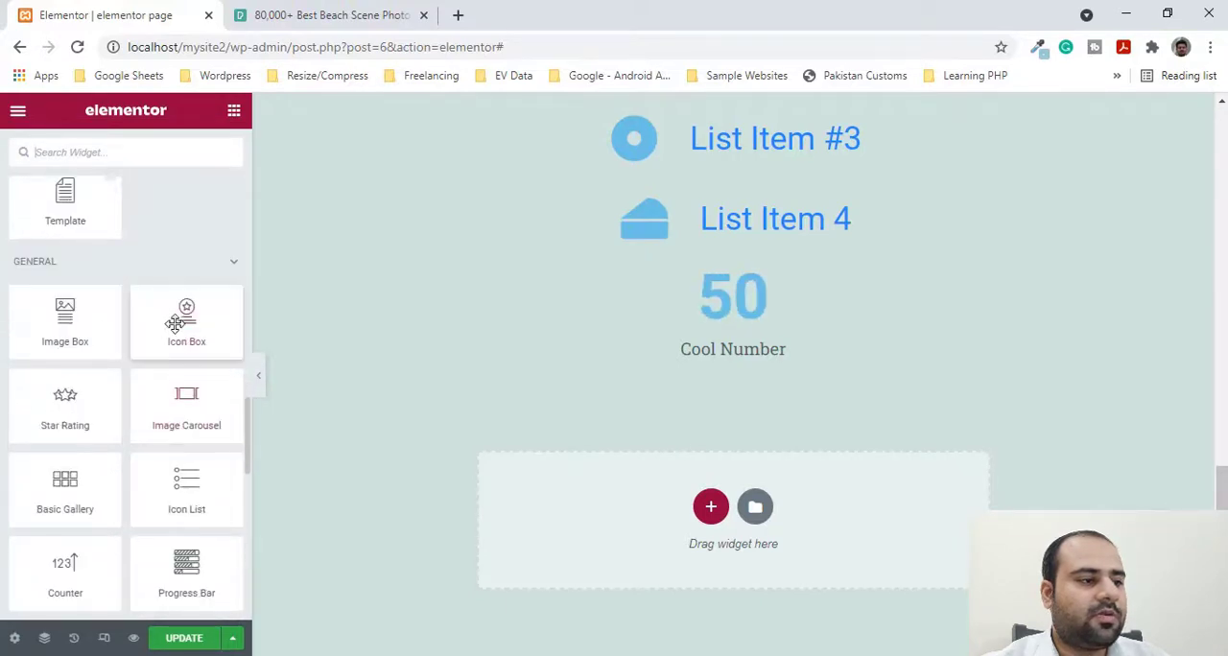
drag(197, 398, 674, 491)
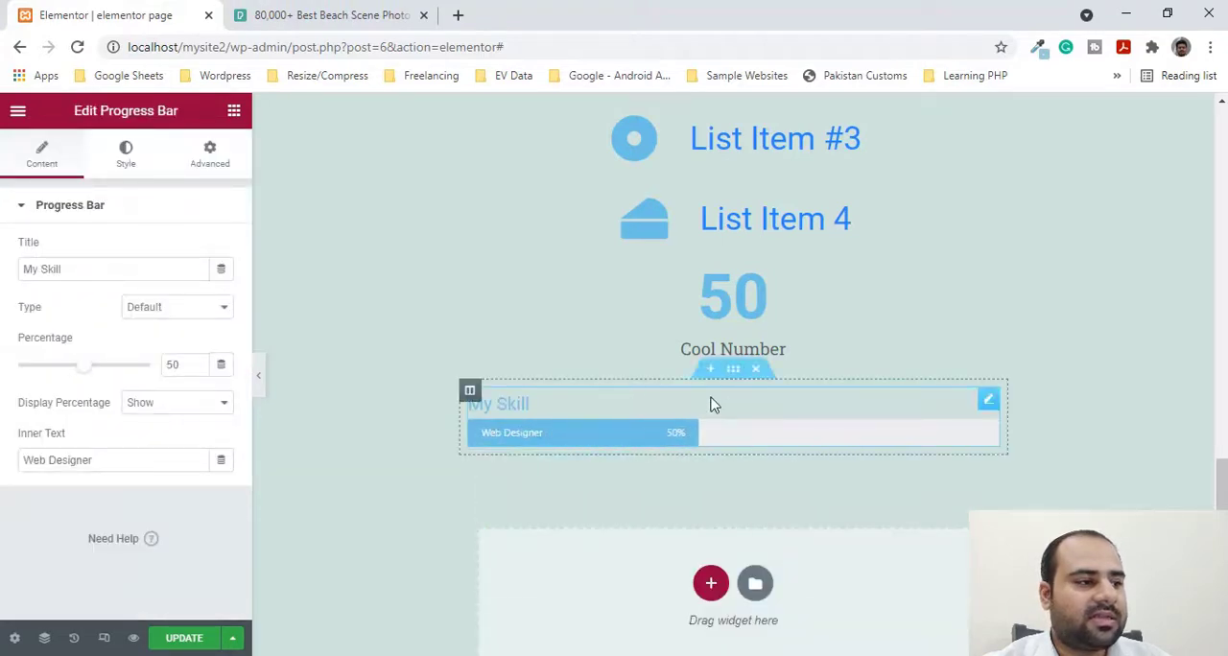
scroll(739, 412, down, 1)
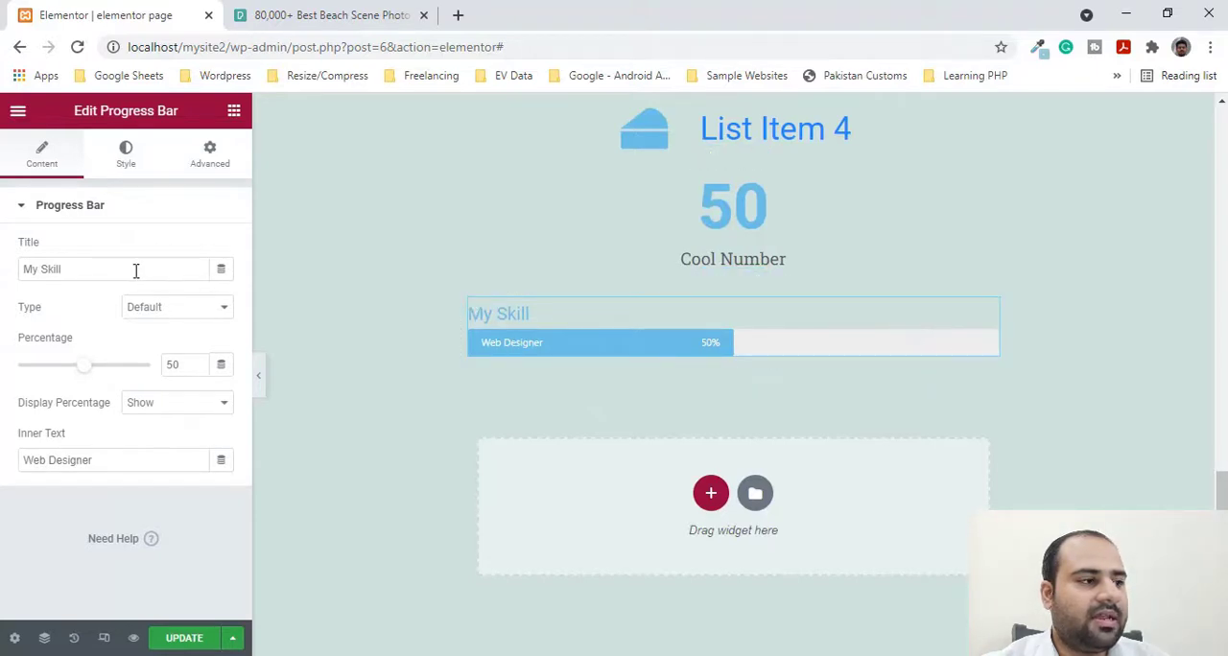
- Set the progress bar's type to Info, keeping the title My Skill
drag(136, 271, 31, 272)
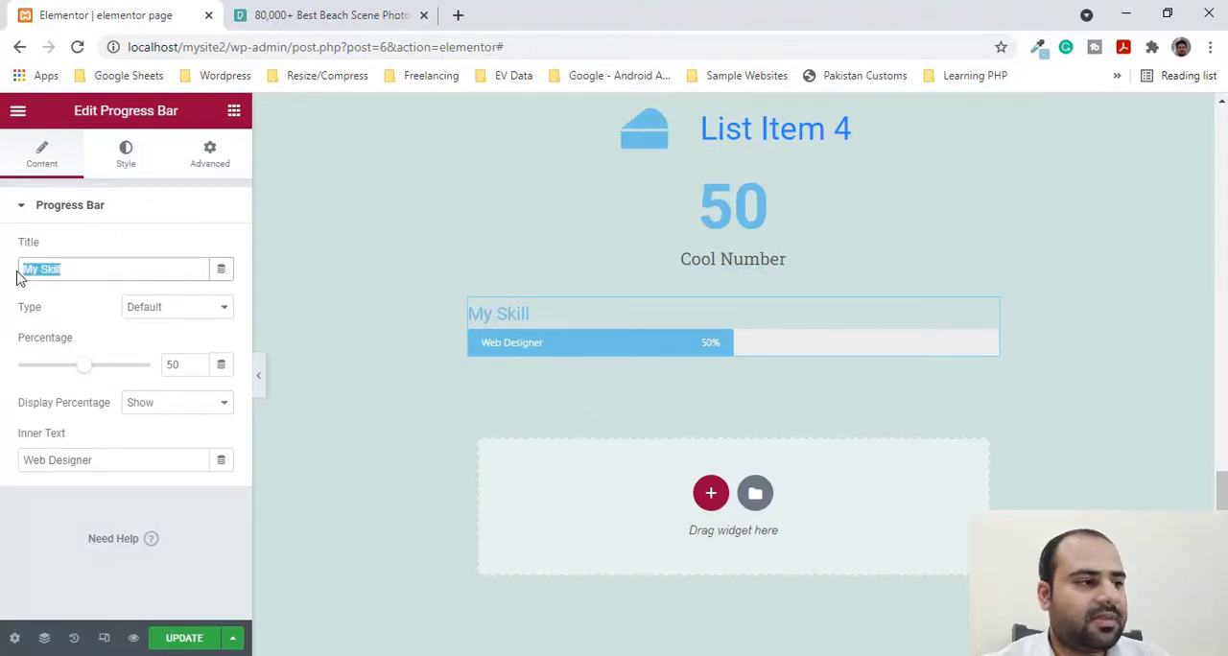
click(170, 309)
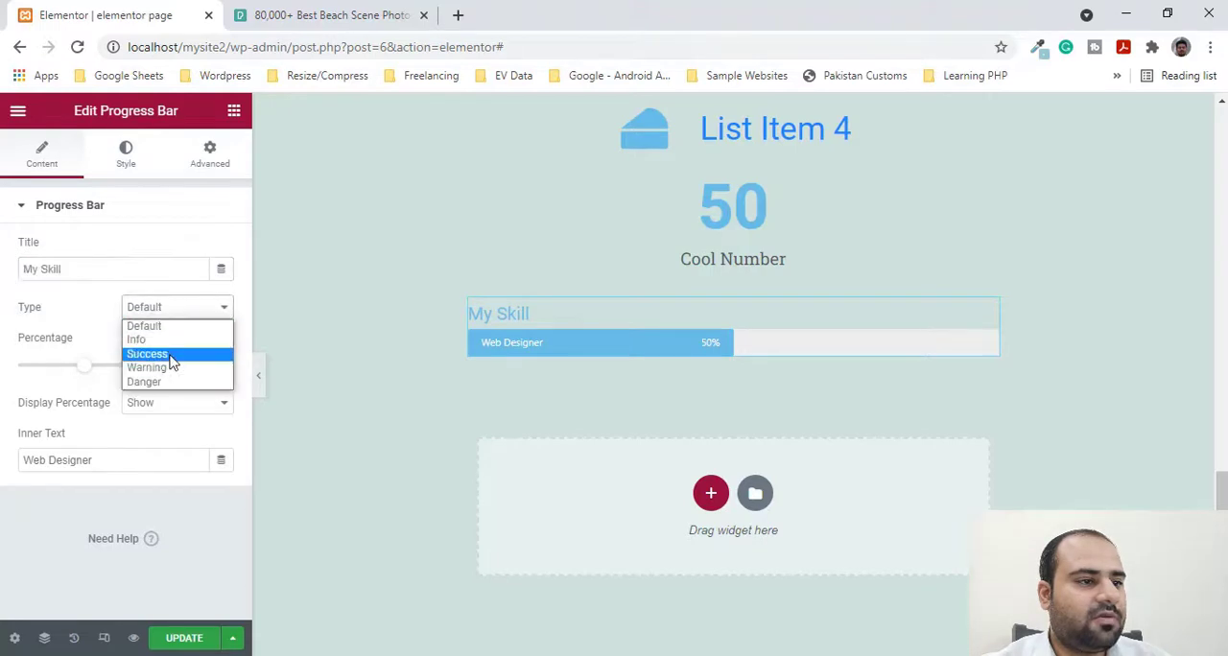
click(173, 338)
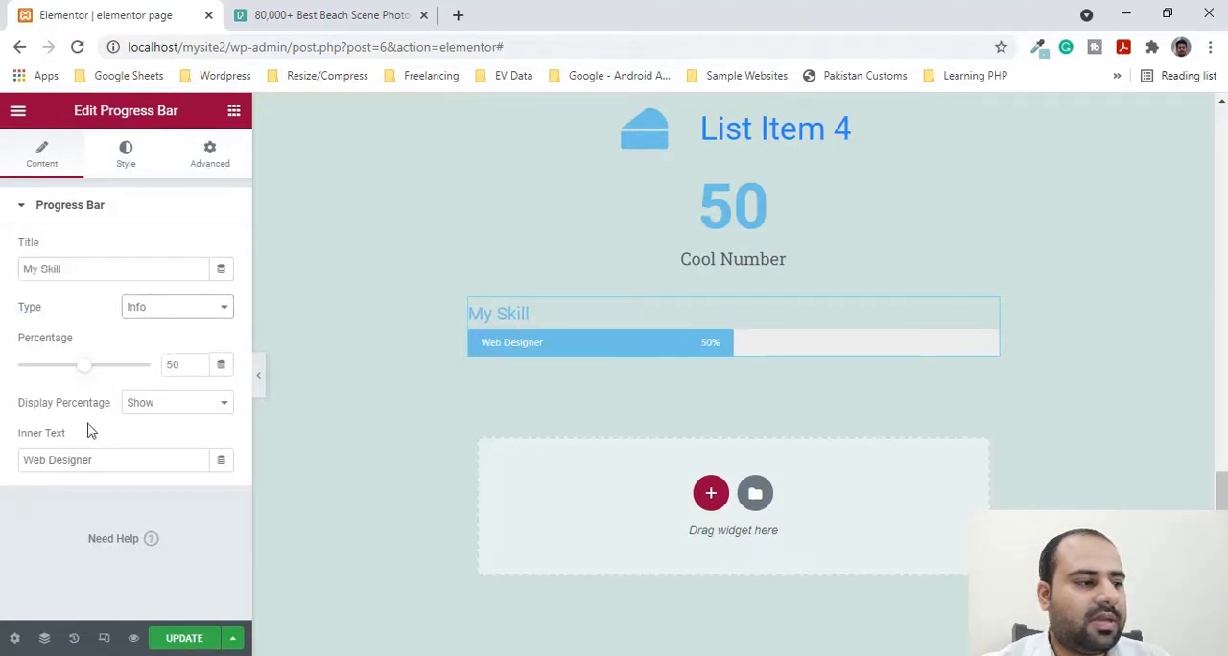
- Try hiding the percentage display on the progress bar and restore it to Show
drag(36, 464, 101, 463)
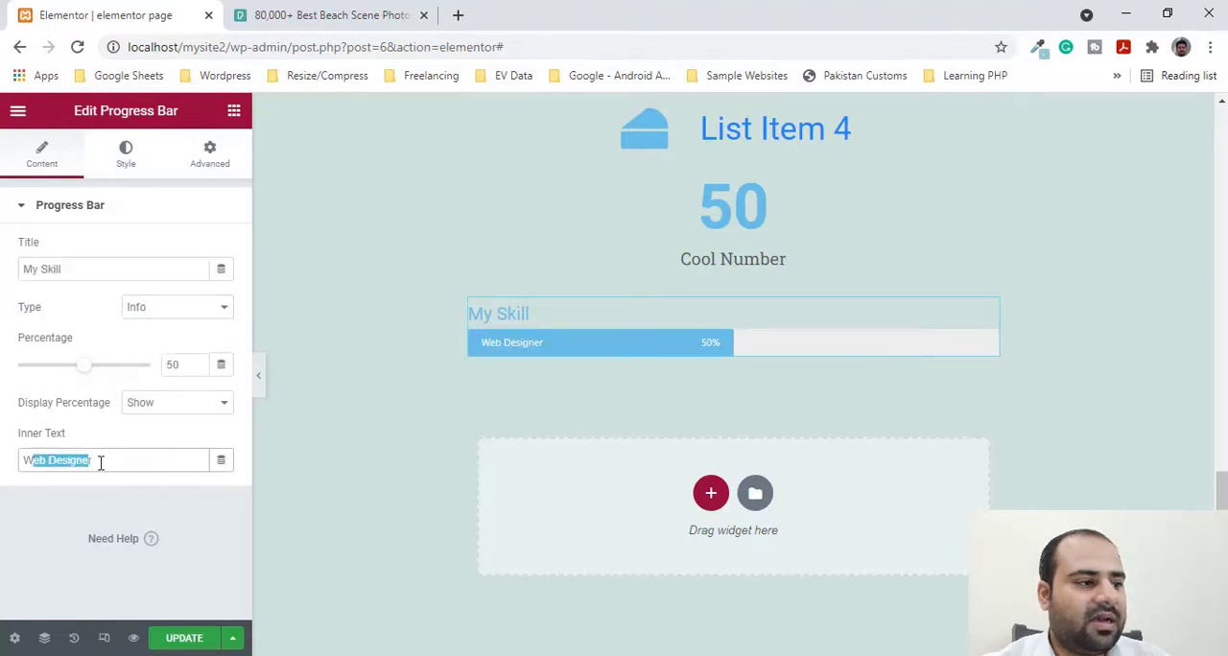
click(164, 403)
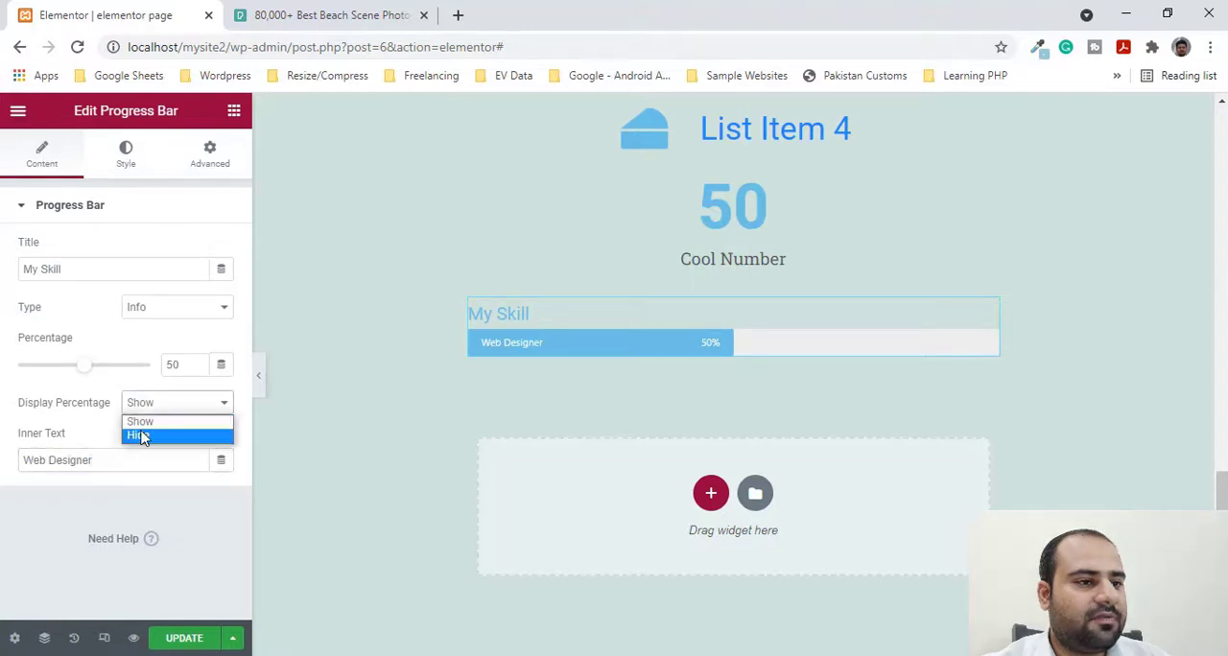
click(140, 433)
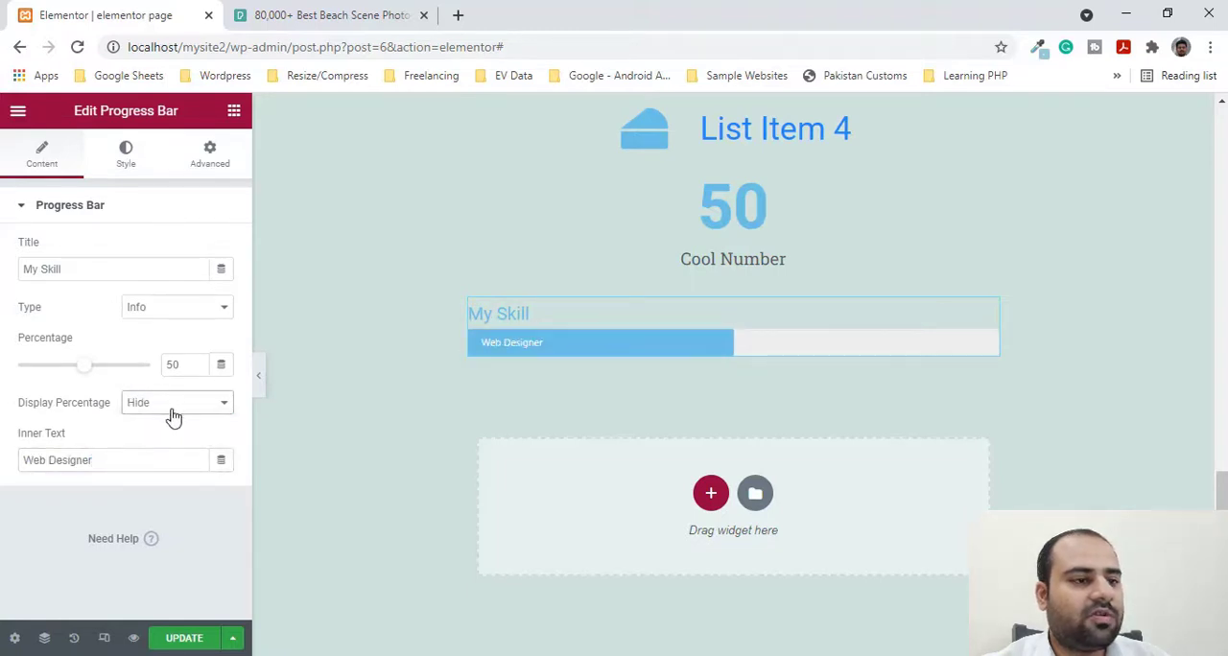
click(173, 413)
click(140, 422)
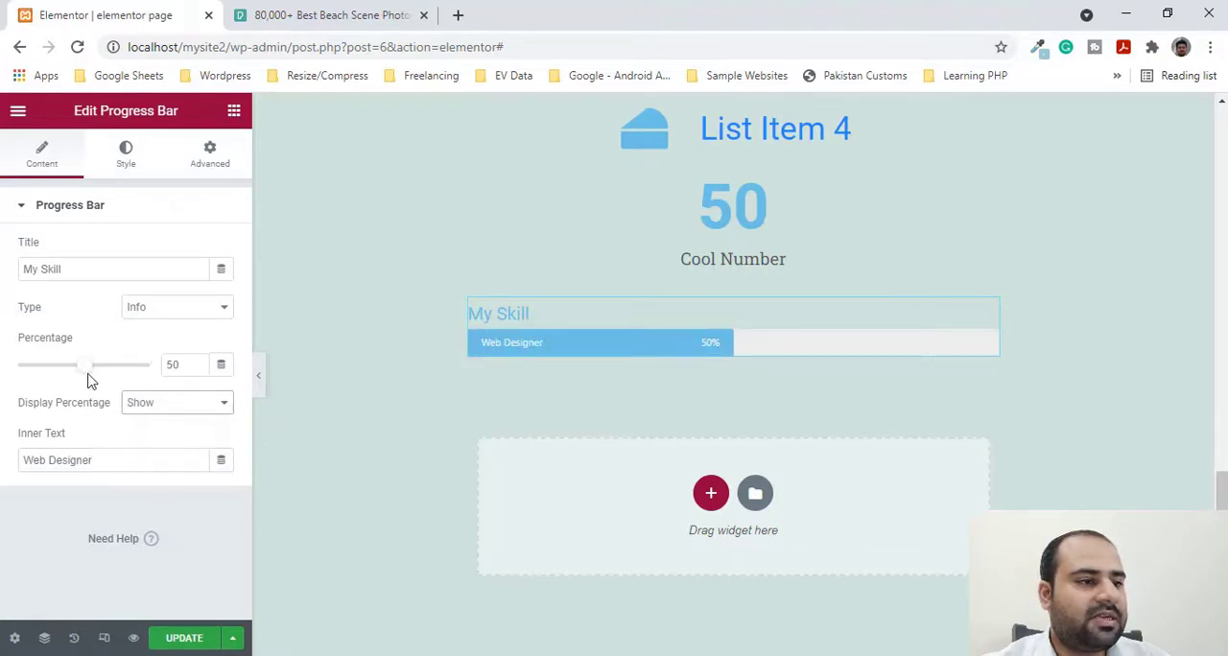
- Set the progress bar's percentage to 87
drag(83, 376, 131, 374)
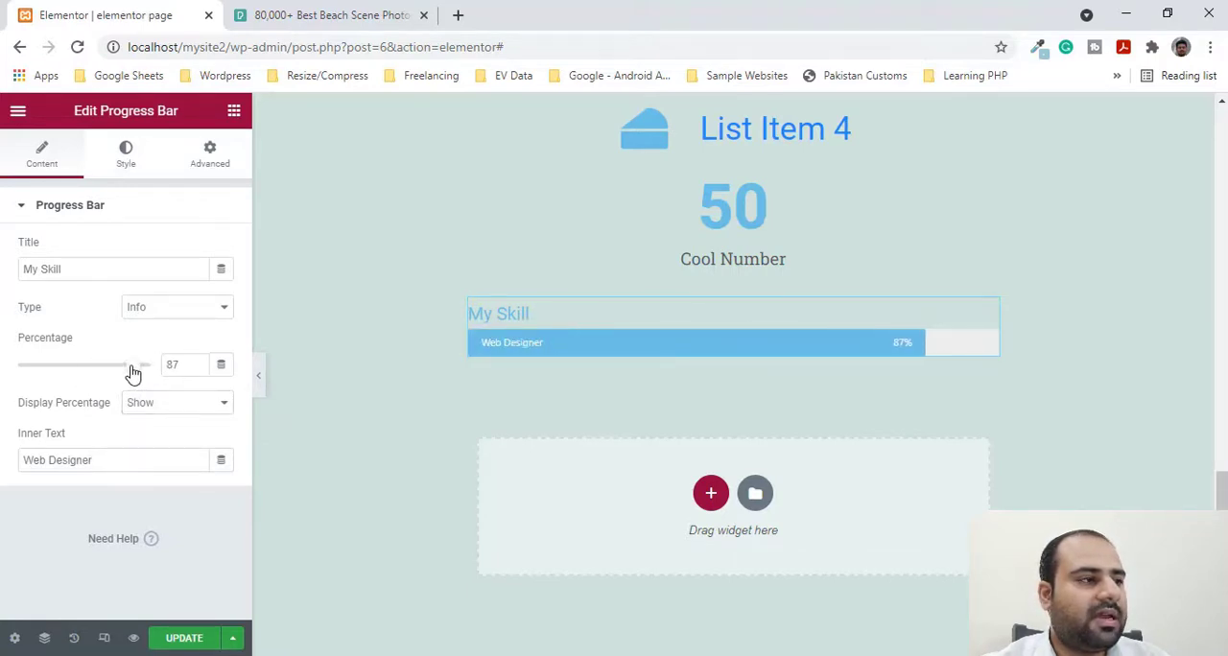